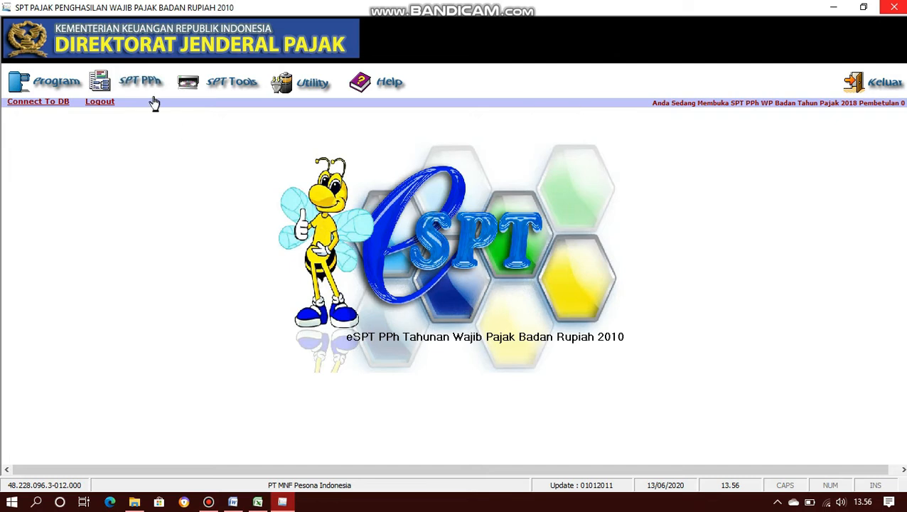
# - Open Formulir 1771-IV from the SPT attachments, check page 2, then return to Bagian A on page 1
pyautogui.click(142, 84)
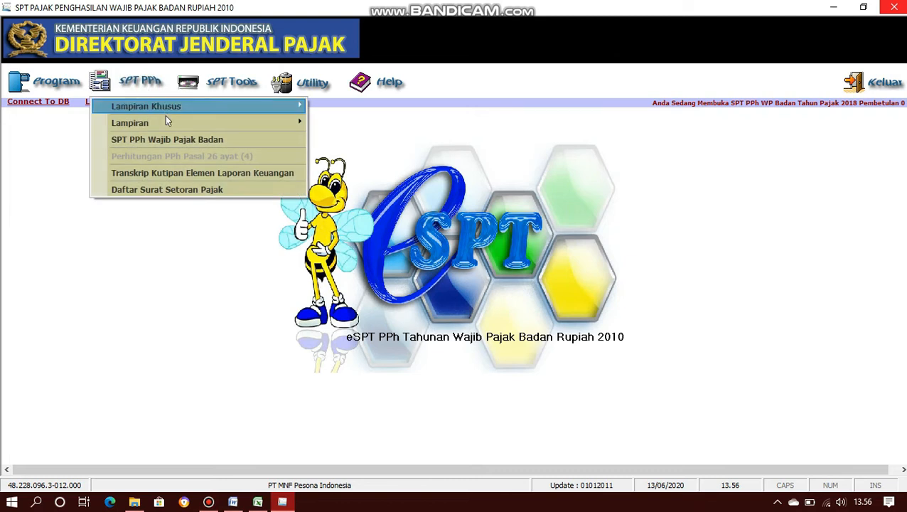
pyautogui.moveTo(166, 117)
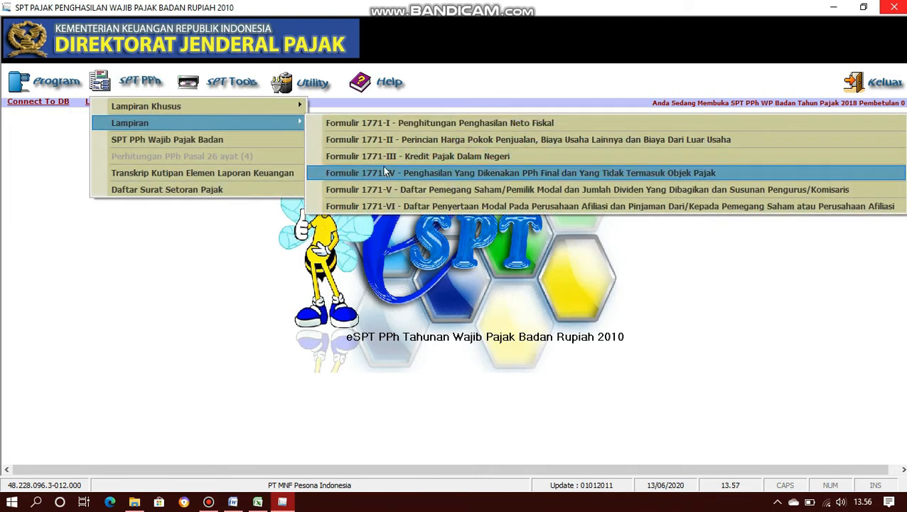
pyautogui.click(383, 173)
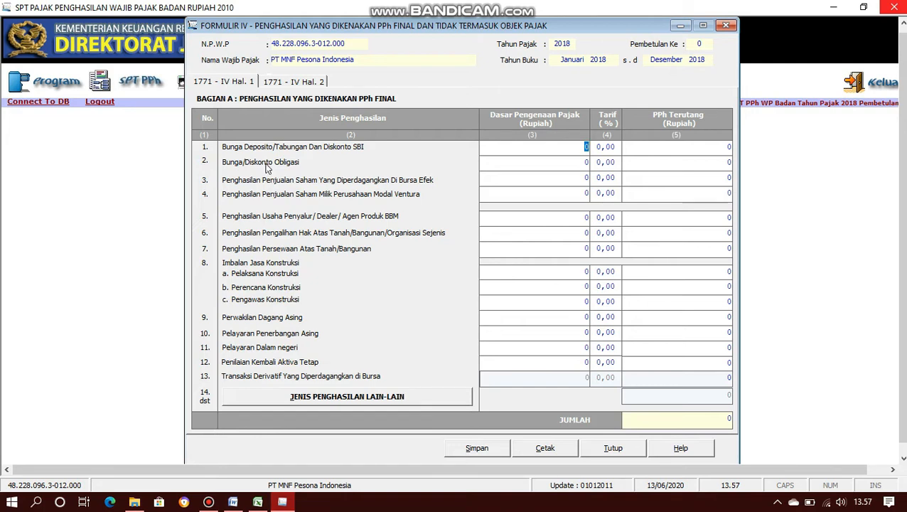
pyautogui.click(294, 81)
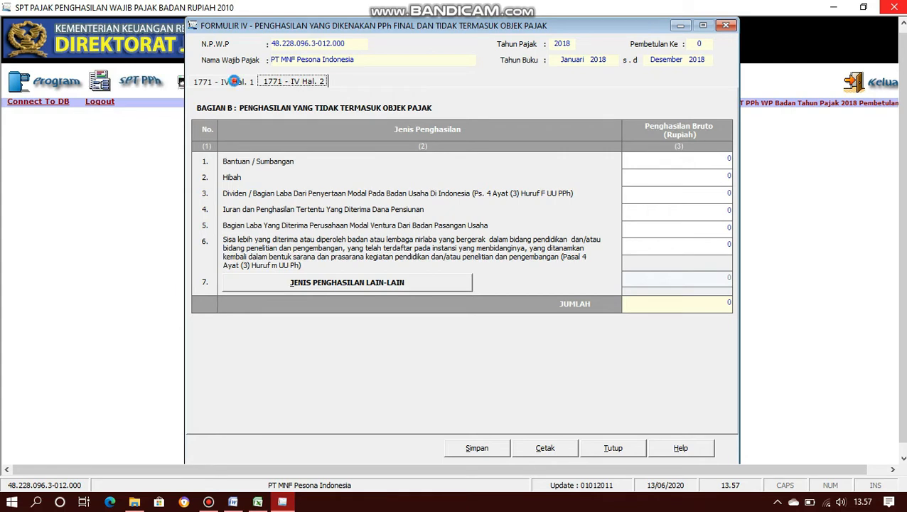
pyautogui.click(236, 84)
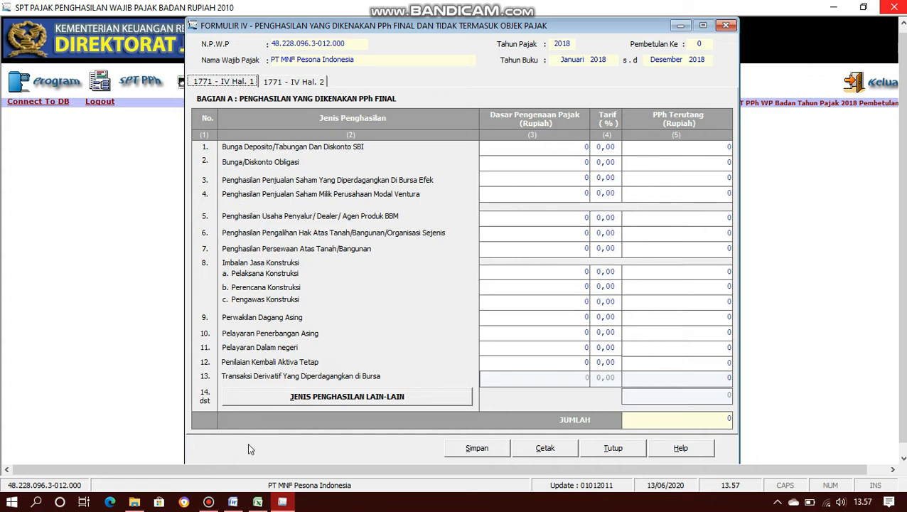
pyautogui.click(233, 502)
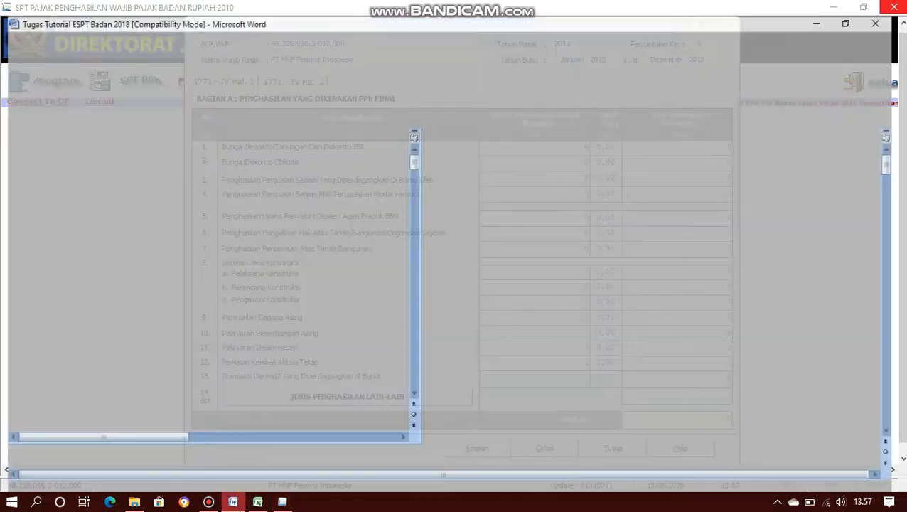
pyautogui.scroll(-10, 317, 340)
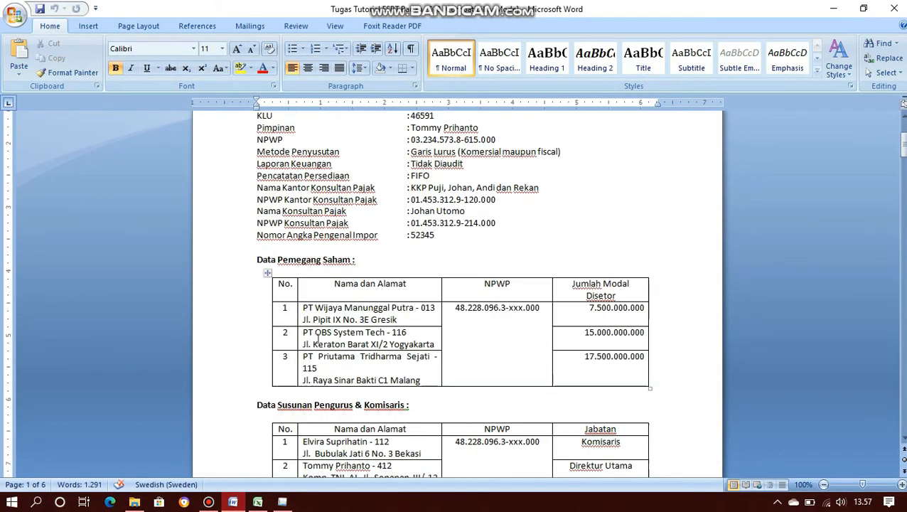
pyautogui.scroll(-20, 318, 338)
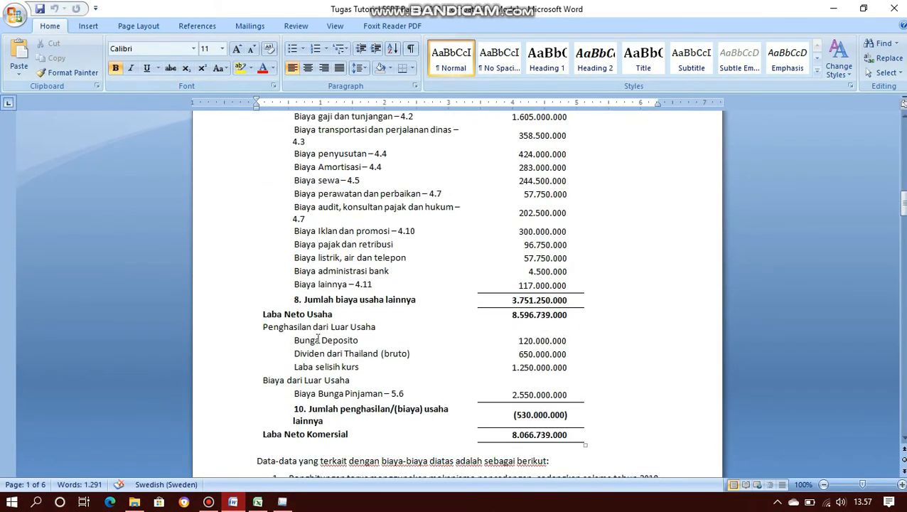
pyautogui.scroll(-6, 318, 340)
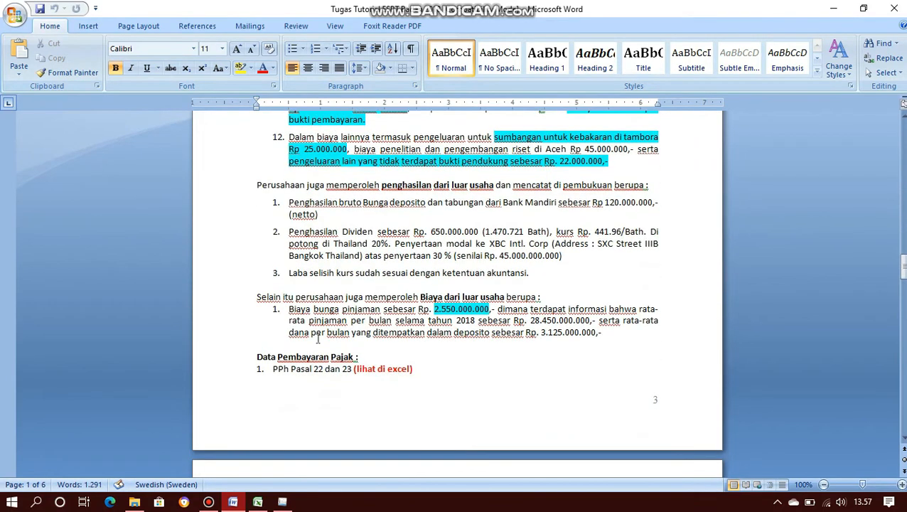
pyautogui.click(382, 185)
pyautogui.moveTo(382, 185); pyautogui.dragTo(492, 186)
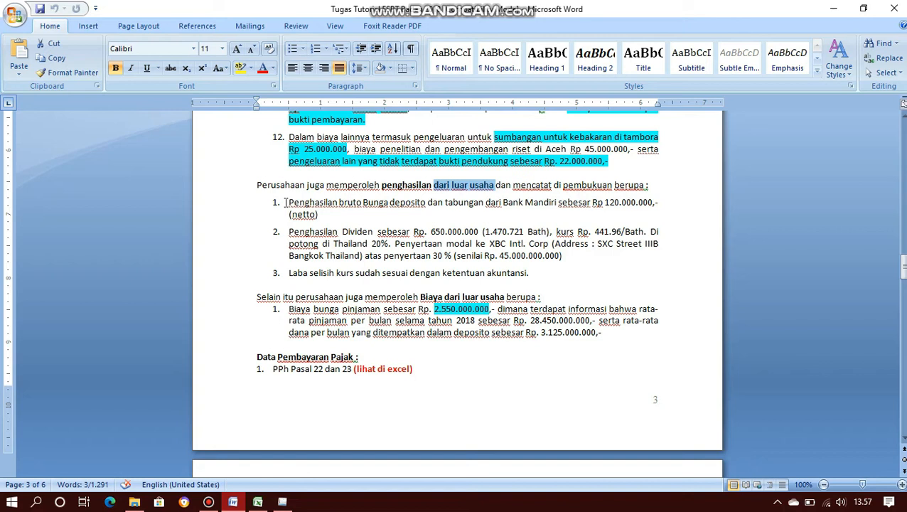
pyautogui.moveTo(285, 202); pyautogui.dragTo(326, 213)
pyautogui.hotkey('alt', 'Tab')
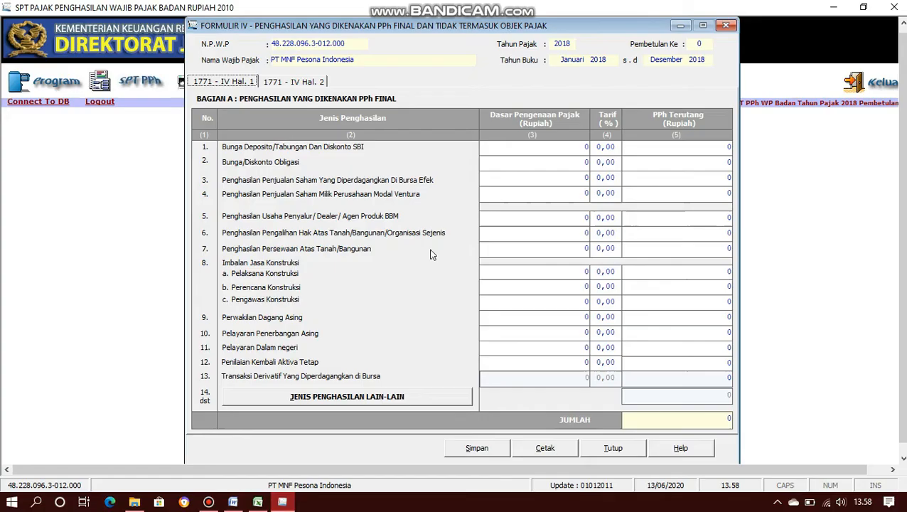
# - Enter a row 1 tax base of 120.000.000 at a 20% rate, giving 24.000.000 tax
pyautogui.click(584, 148)
pyautogui.doubleClick(584, 148)
pyautogui.write('1200')
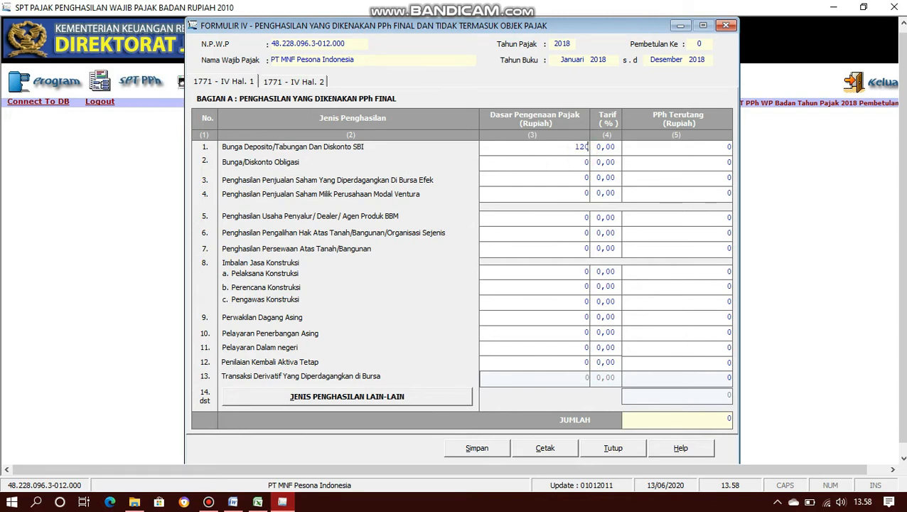
pyautogui.write('00000')
pyautogui.press('Tab')
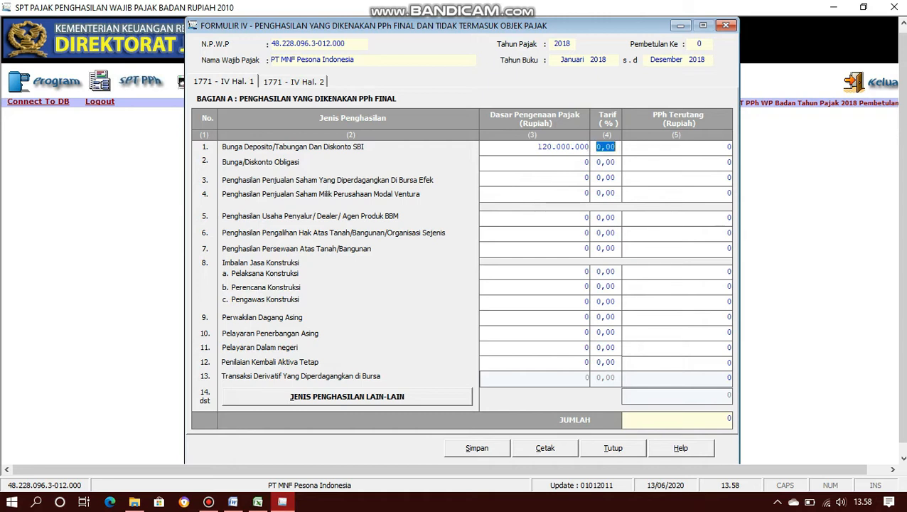
pyautogui.write('20')
pyautogui.press('Tab')
pyautogui.press('Tab')
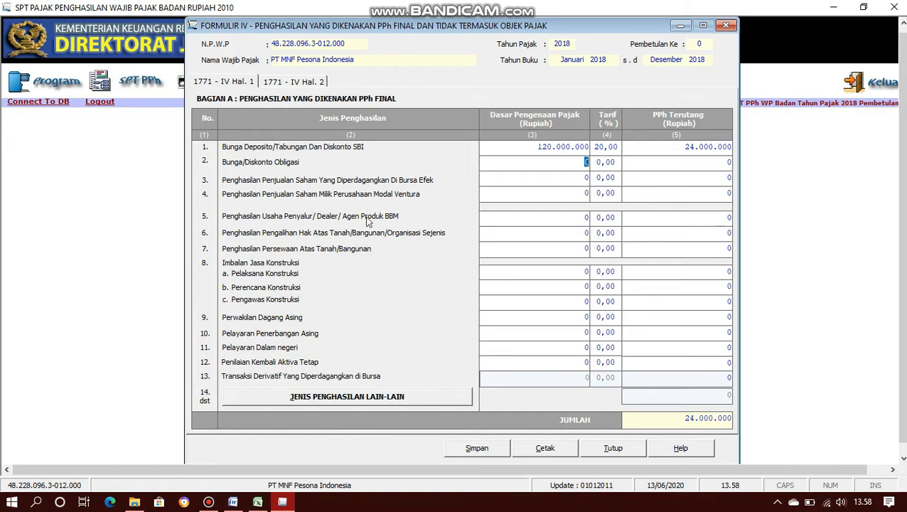
pyautogui.click(305, 82)
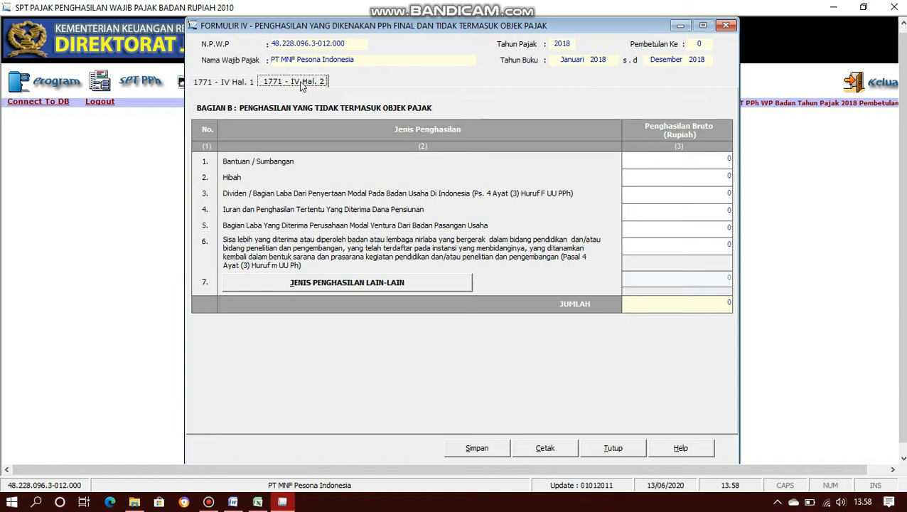
pyautogui.click(251, 83)
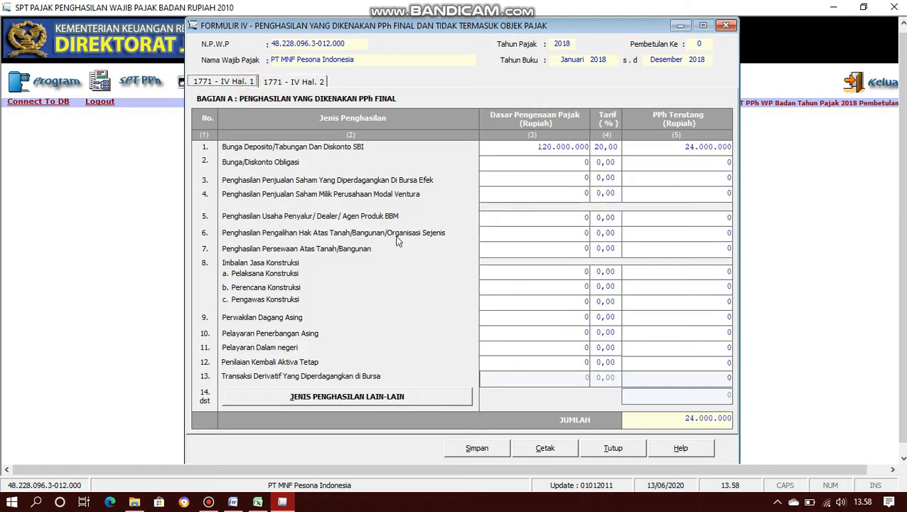
# - Save Formulir 1771-IV, confirm the save, and close the form
pyautogui.click(481, 454)
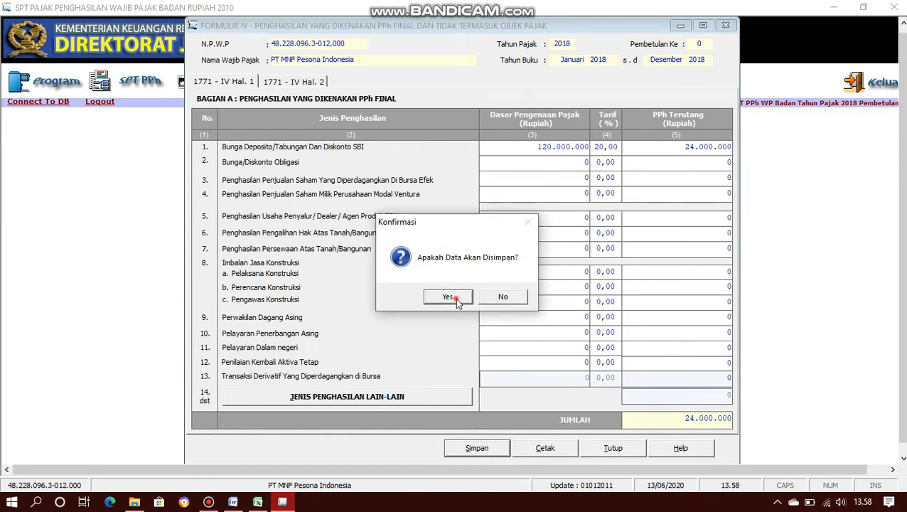
pyautogui.click(457, 301)
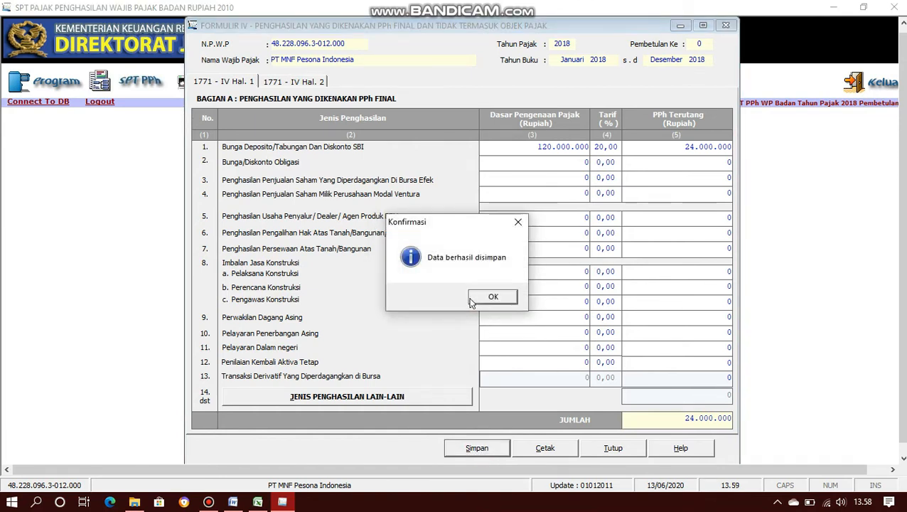
pyautogui.click(472, 297)
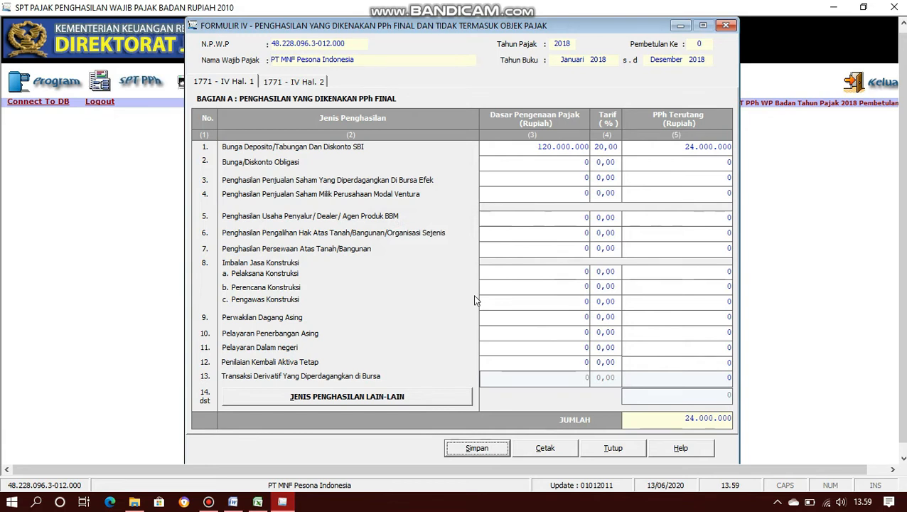
pyautogui.click(725, 27)
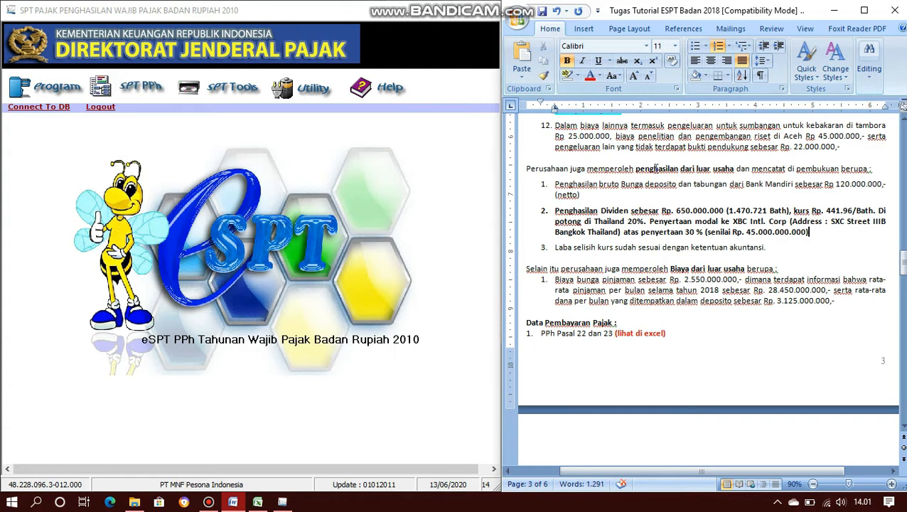
# - Open the Lampiran Khusus Kredit Pajak Luar Negeri attachment and move its window into full view
pyautogui.click(145, 91)
pyautogui.moveTo(158, 114)
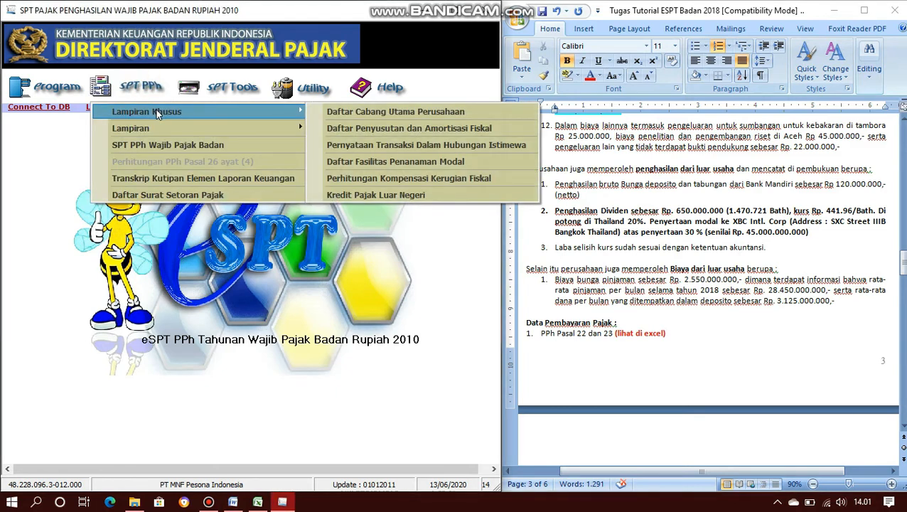
pyautogui.click(383, 194)
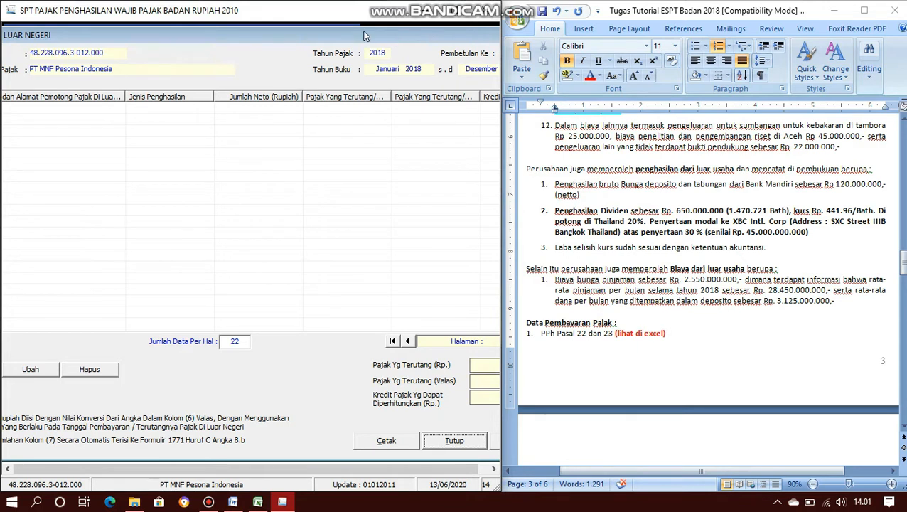
pyautogui.moveTo(360, 30); pyautogui.dragTo(426, 35)
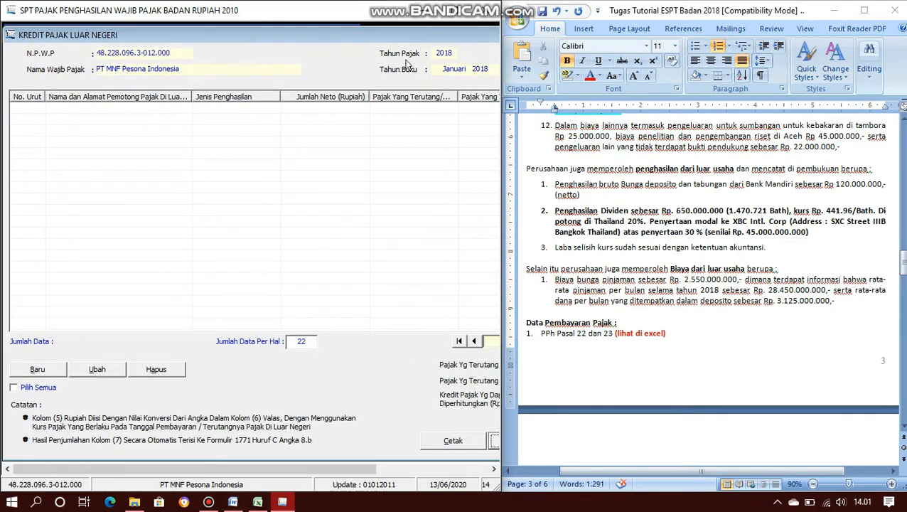
# - Start a new foreign tax credit entry and open the foreign withholder reference window
pyautogui.click(51, 368)
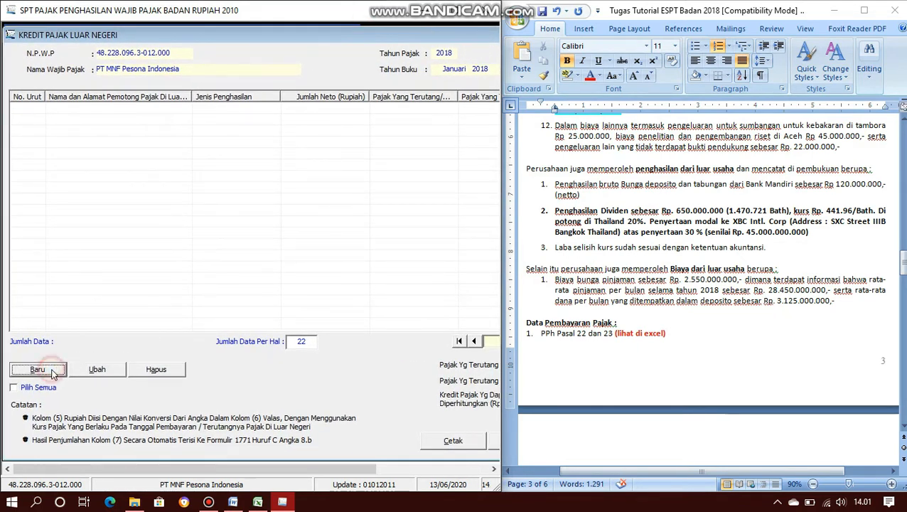
pyautogui.moveTo(442, 141); pyautogui.dragTo(267, 138)
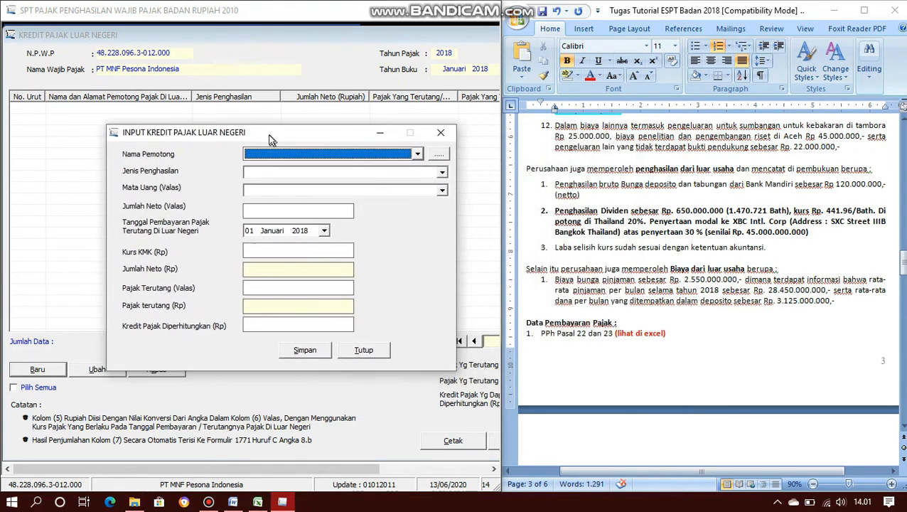
pyautogui.click(418, 155)
pyautogui.click(418, 155)
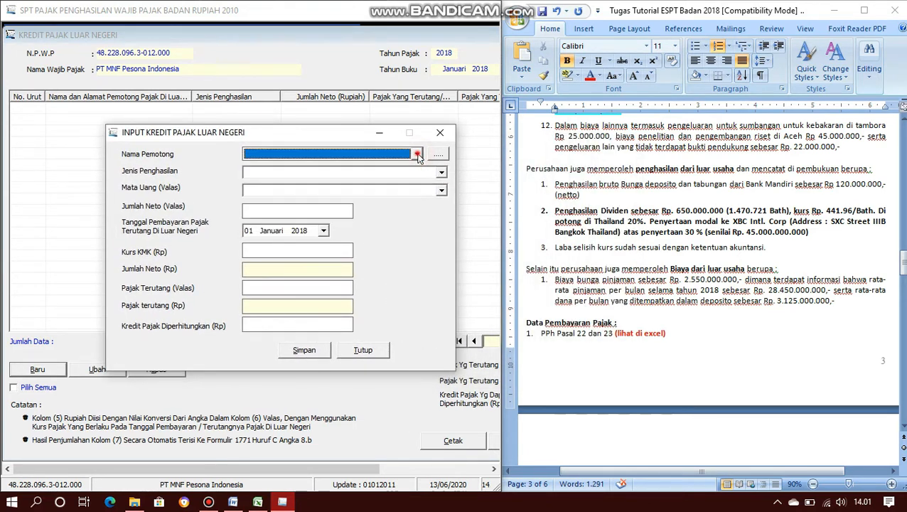
pyautogui.click(418, 155)
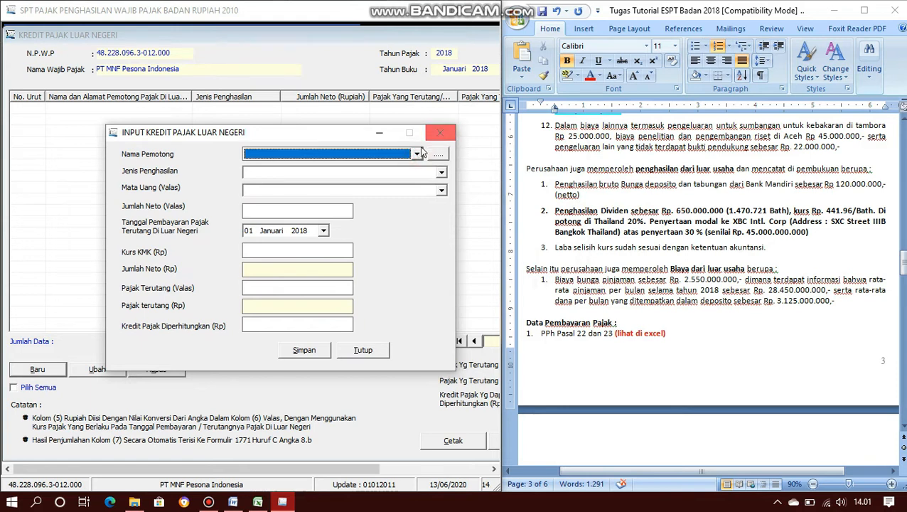
pyautogui.click(442, 154)
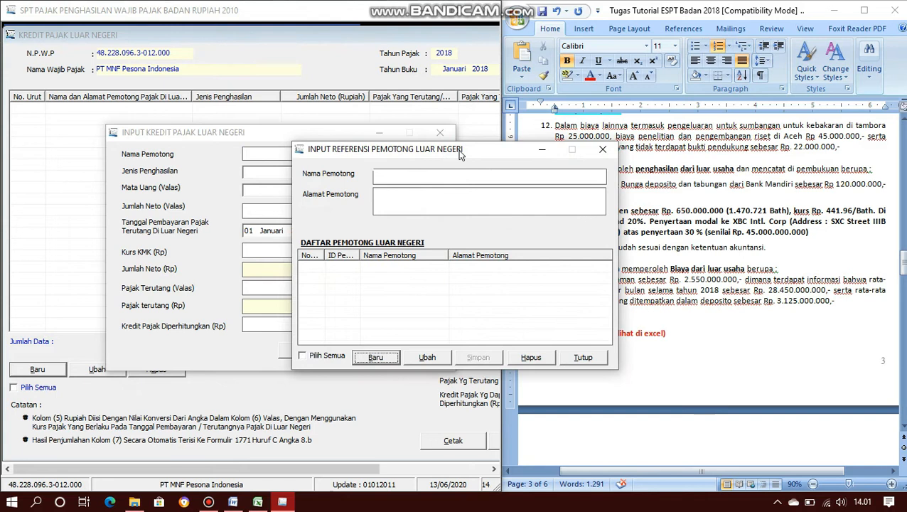
pyautogui.moveTo(474, 151); pyautogui.dragTo(301, 142)
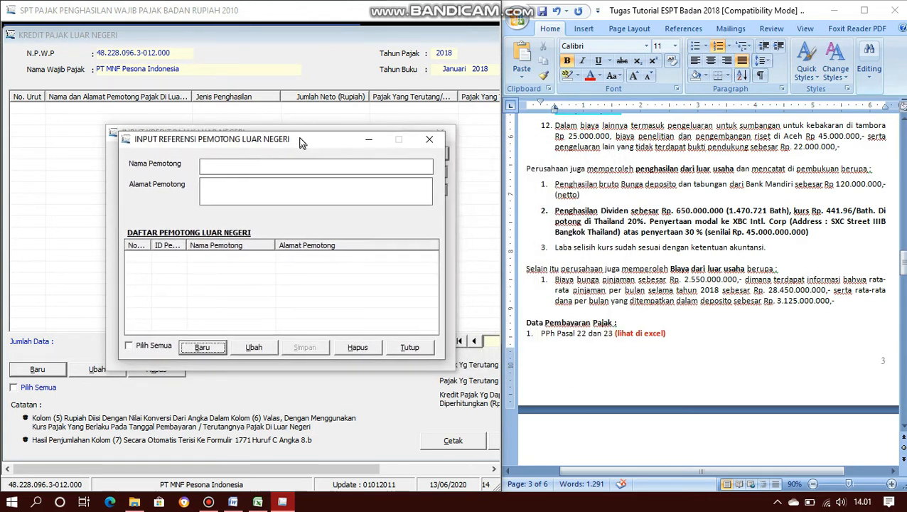
# - Add a new withholder record named XBC Intl. Corp, copied from the Word case text
pyautogui.click(668, 278)
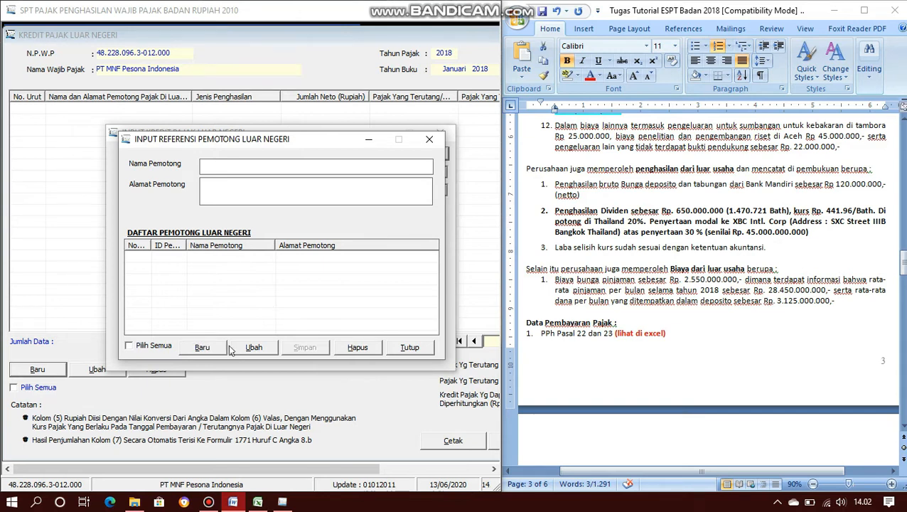
pyautogui.click(202, 354)
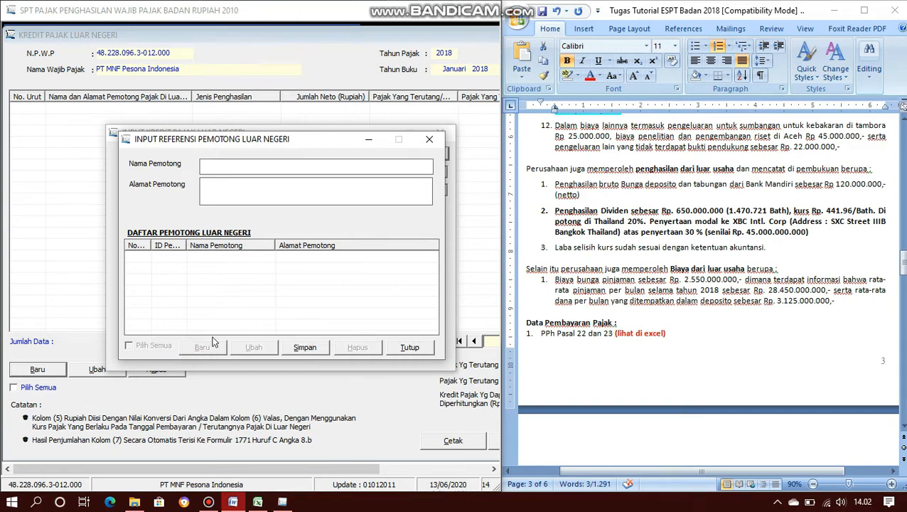
pyautogui.click(209, 167)
pyautogui.moveTo(787, 222); pyautogui.dragTo(733, 222)
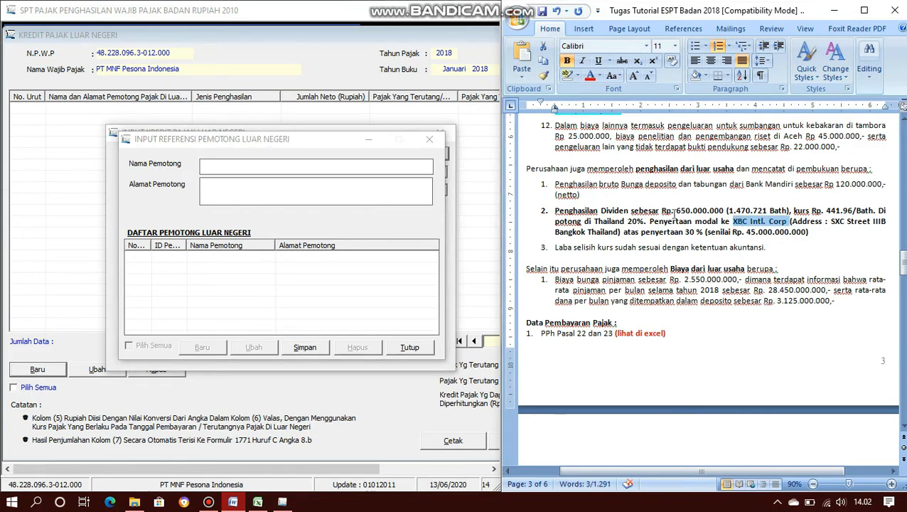
pyautogui.click(375, 168)
pyautogui.write('XBC Intl. Corp')
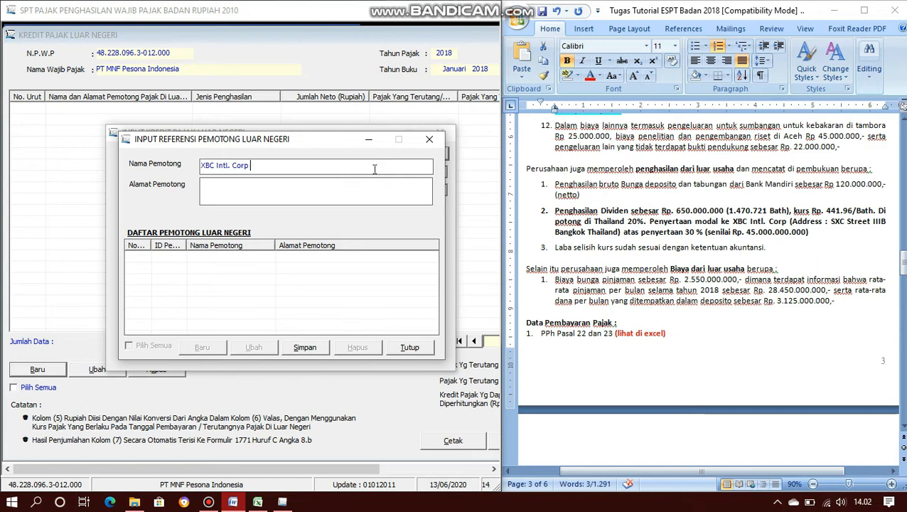
# - Paste the address SXC Street IIIB Bangkok Thailand, save the withholder, and close the reference list
pyautogui.click(829, 224)
pyautogui.moveTo(829, 222); pyautogui.dragTo(619, 235)
pyautogui.hotkey('ctrl', 'c')
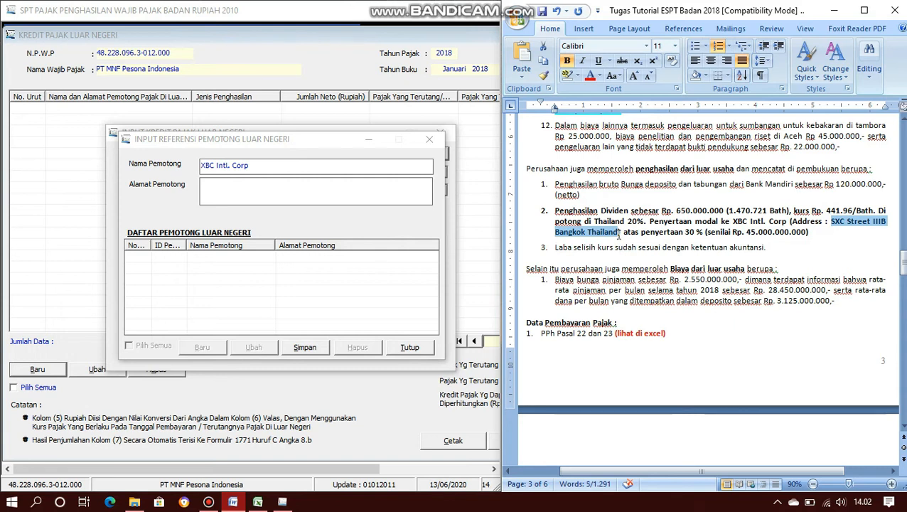
pyautogui.click(401, 198)
pyautogui.hotkey('ctrl', 'v')
pyautogui.press('Tab')
pyautogui.click(320, 346)
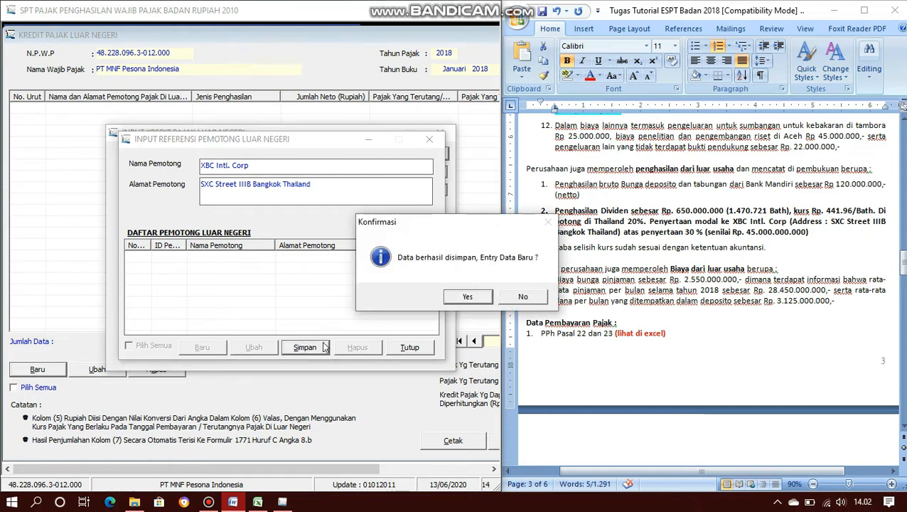
pyautogui.click(523, 297)
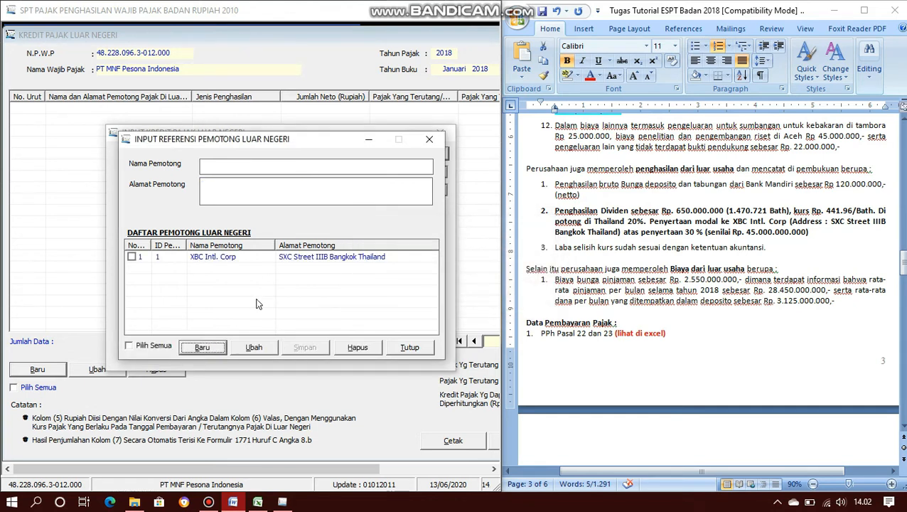
pyautogui.click(409, 348)
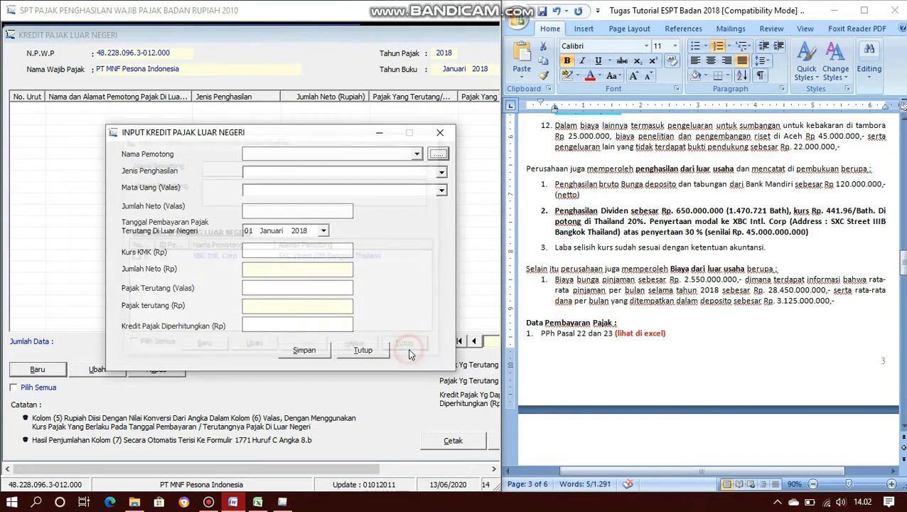
# - Choose withholder XBC Intl. Corp, income type Dividen and currency Bath Thailand in the entry
pyautogui.click(417, 155)
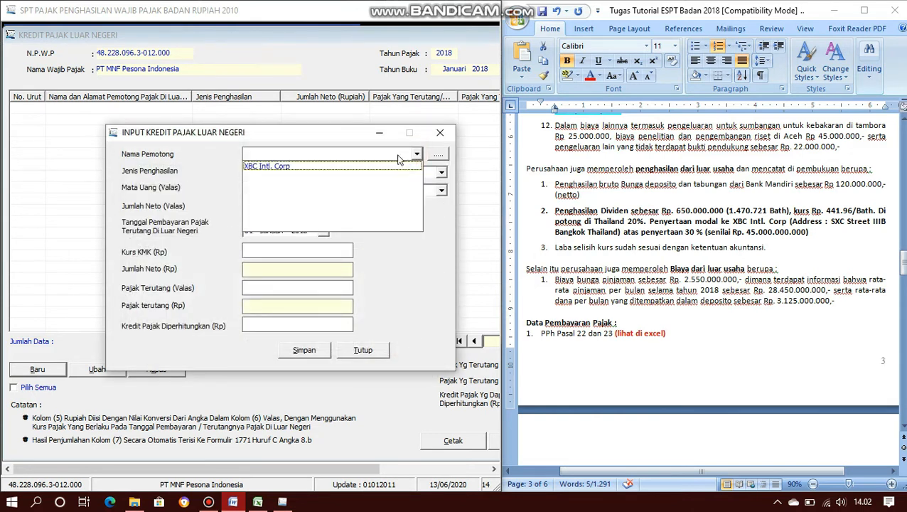
pyautogui.click(283, 169)
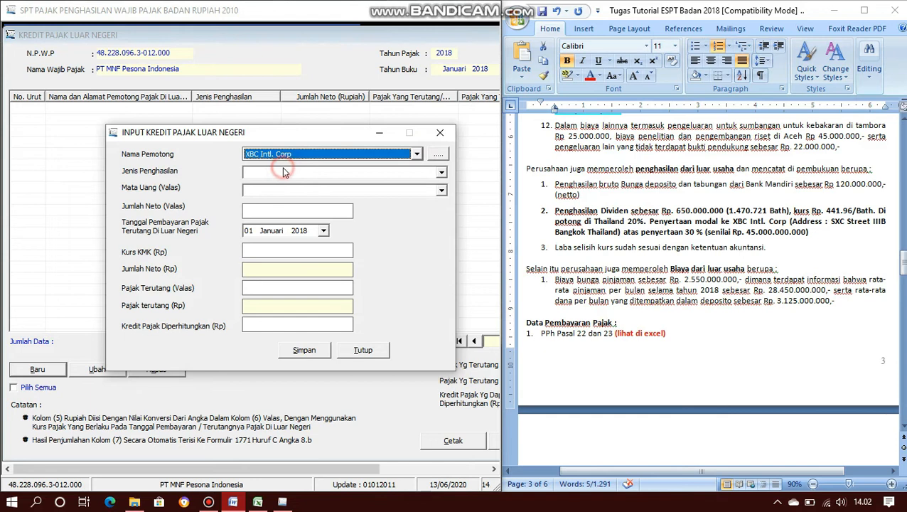
pyautogui.click(440, 174)
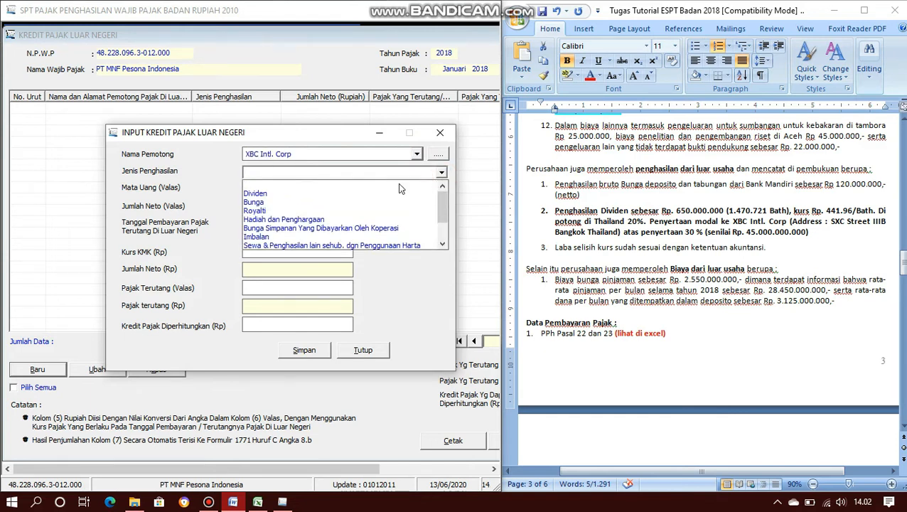
pyautogui.click(382, 192)
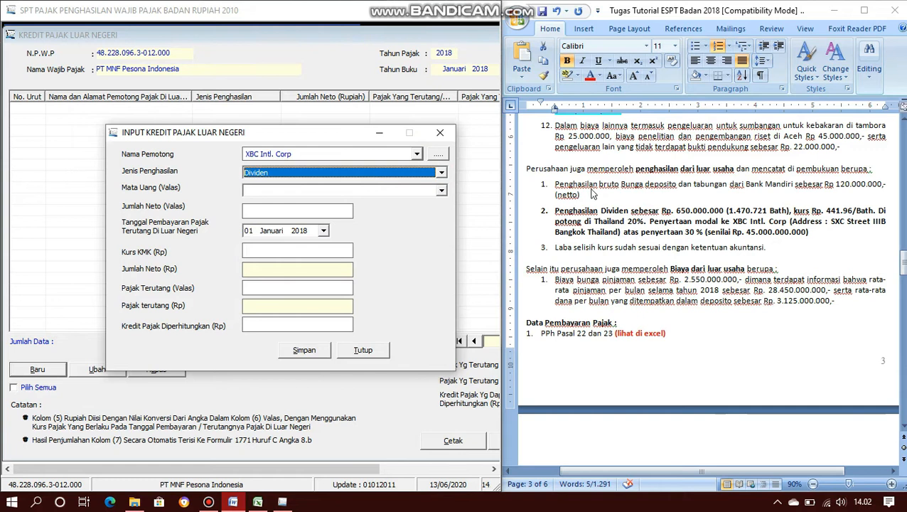
pyautogui.click(441, 191)
pyautogui.scroll(-7, 400, 235)
pyautogui.scroll(-1, 399, 235)
pyautogui.click(299, 253)
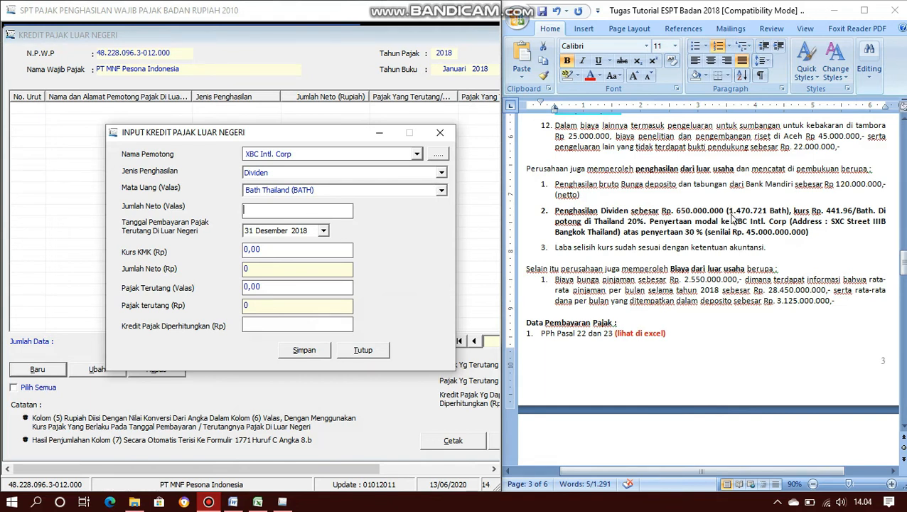
# - Copy the 1.470.721 baht dividend from Word into Jumlah Neto (Valas)
pyautogui.click(732, 215)
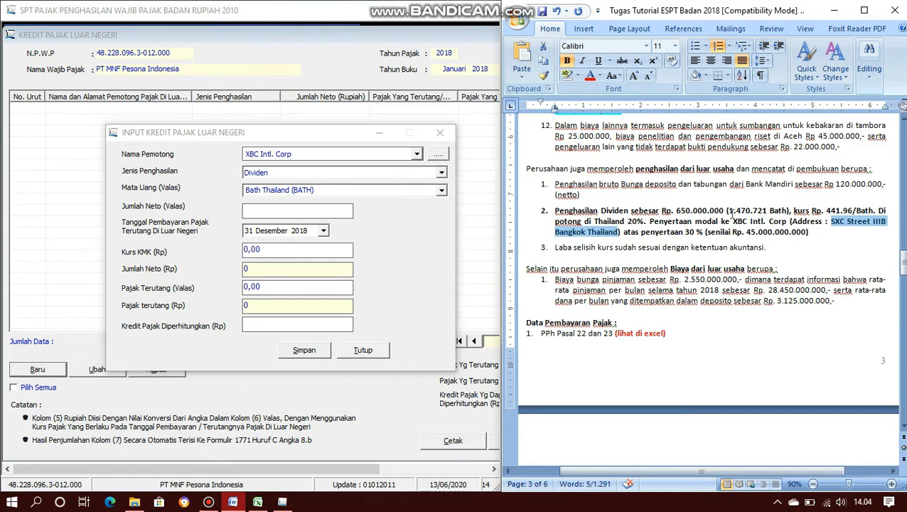
pyautogui.moveTo(728, 212); pyautogui.dragTo(766, 211)
pyautogui.hotkey('ctrl', 'c')
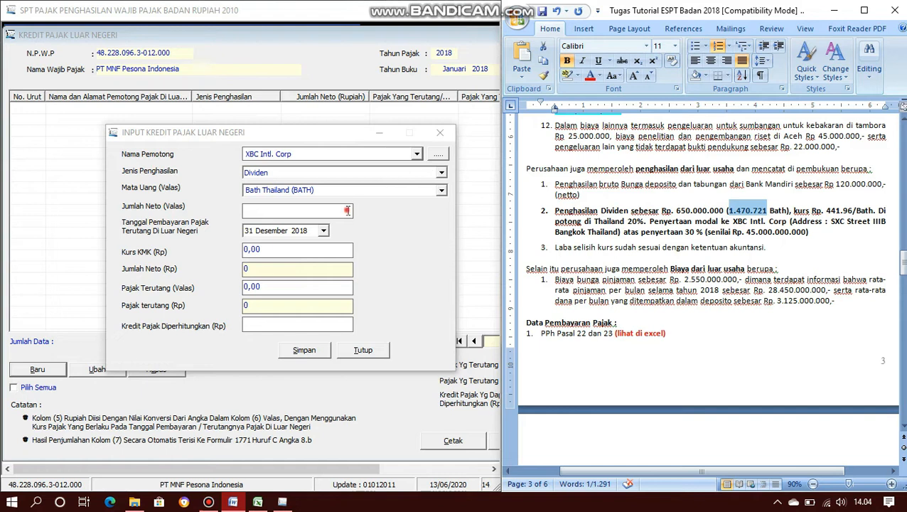
pyautogui.click(347, 209)
pyautogui.rightClick(346, 210)
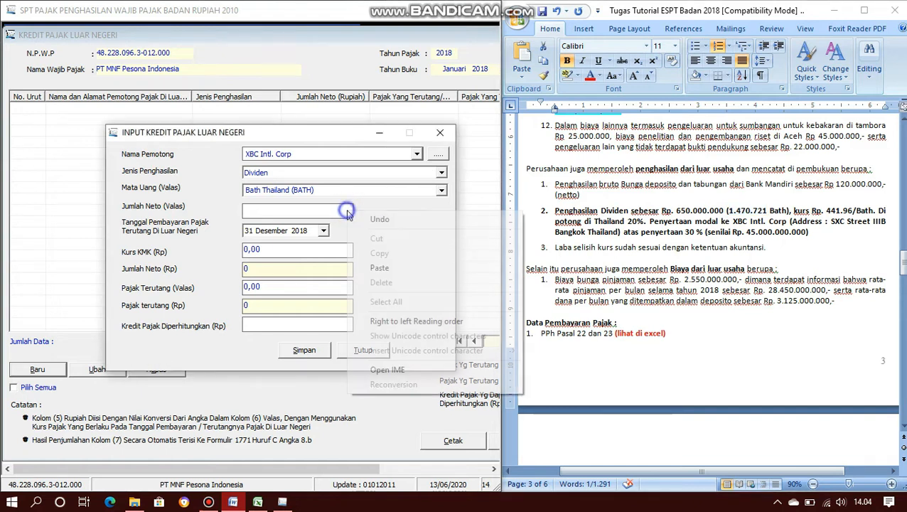
pyautogui.click(377, 267)
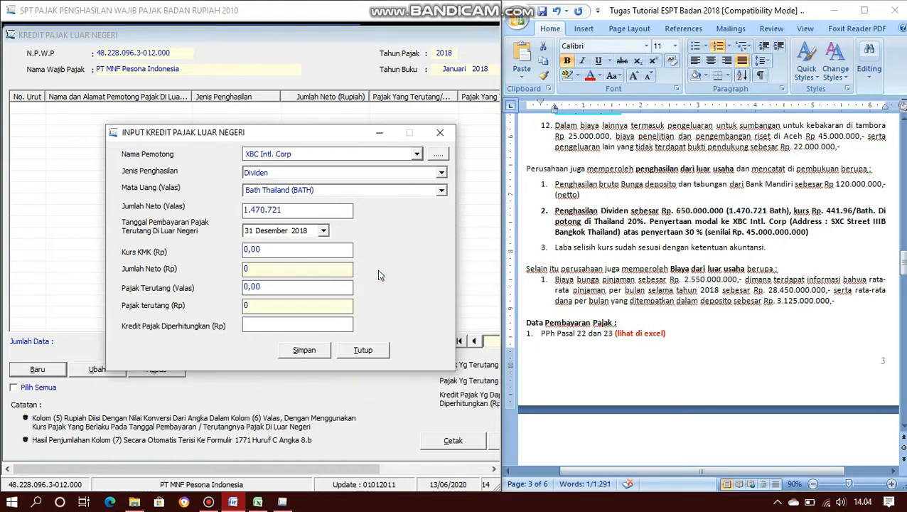
pyautogui.press('Tab')
# - Enter KMK rate 441,96 and foreign tax 294.144,20, giving net Rp 649.999.853 and tax Rp 129.999.971
pyautogui.click(270, 253)
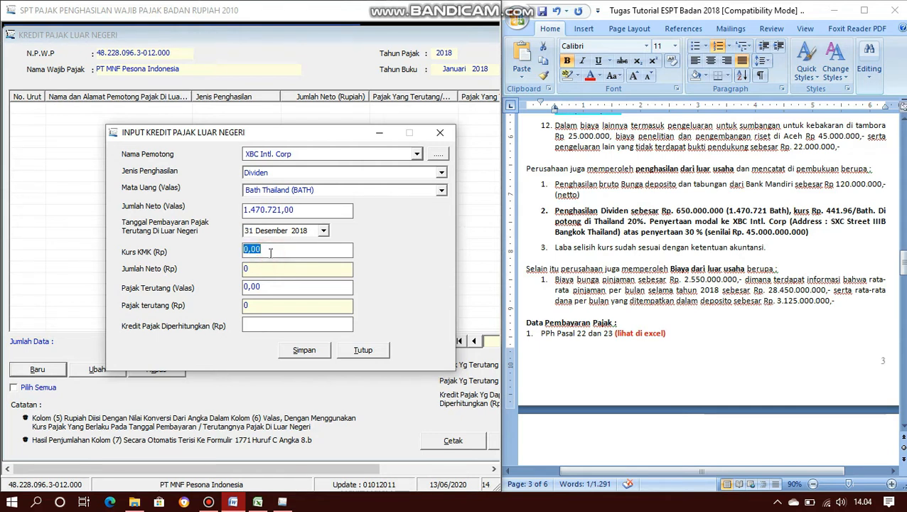
pyautogui.write('441,')
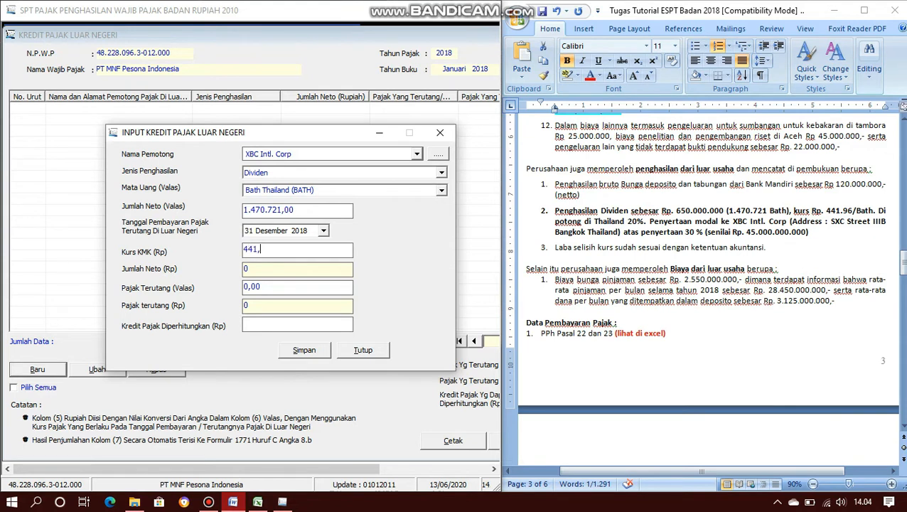
pyautogui.write('96')
pyautogui.press('Tab')
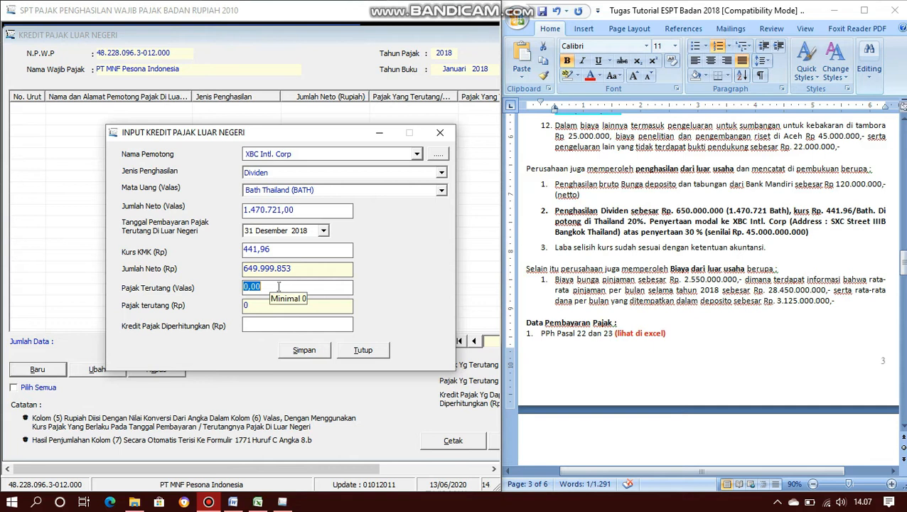
pyautogui.write('294.')
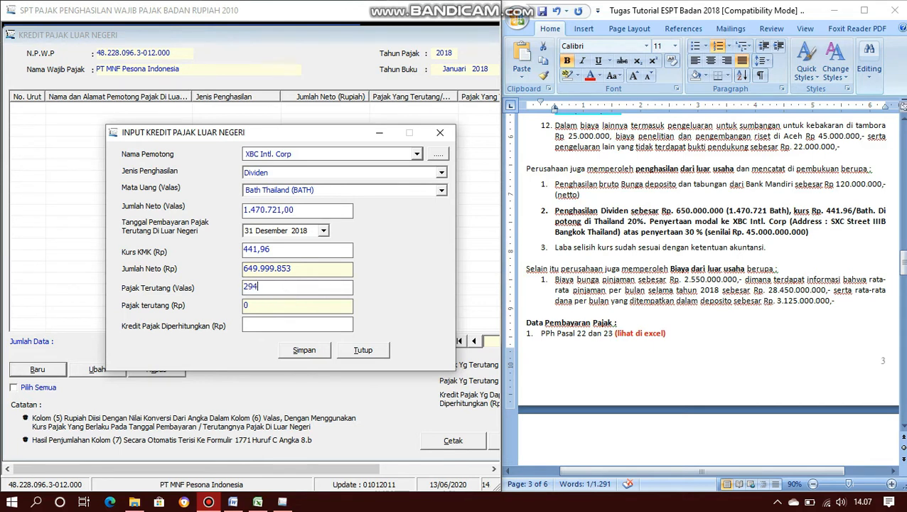
pyautogui.write('144,20')
pyautogui.press('Tab')
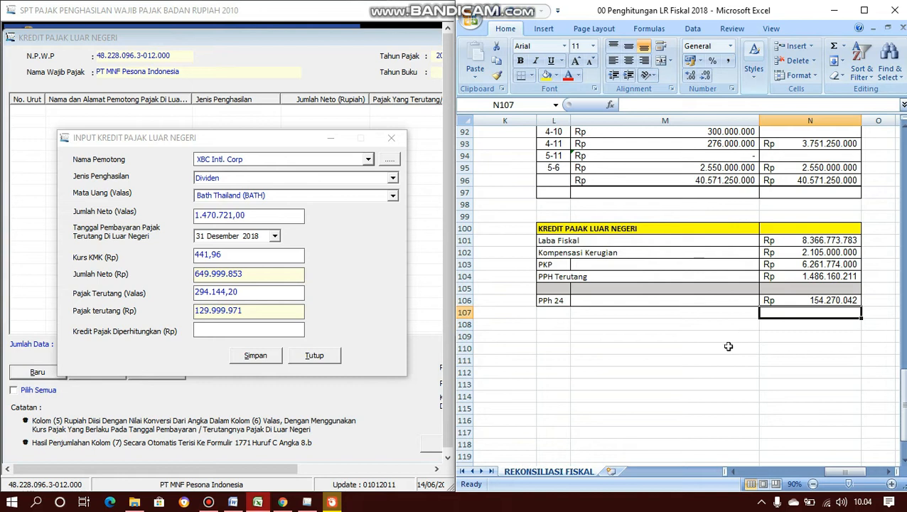
# - Step through Excel cells N101 to N105, reviewing the Laba Fiskal, Kompensasi Kerugian, PKP and PPh Terutang formulas
pyautogui.click(794, 240)
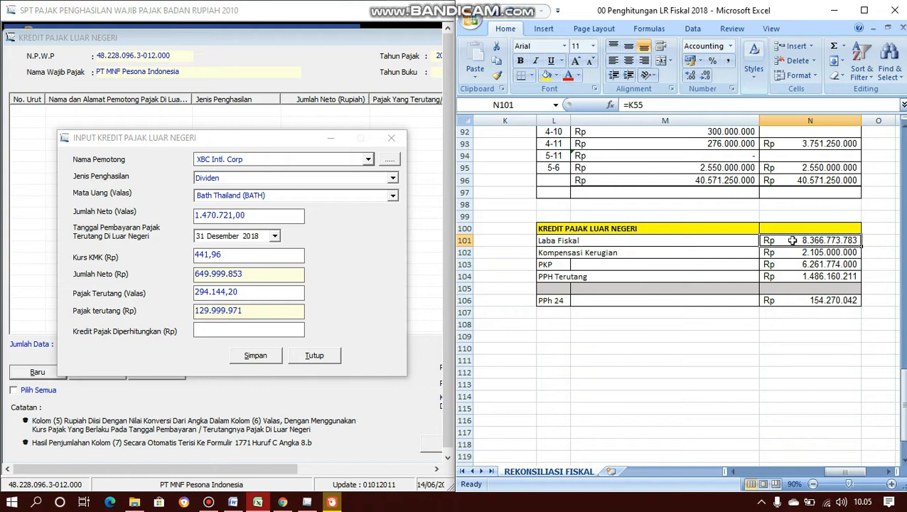
pyautogui.press('Down')
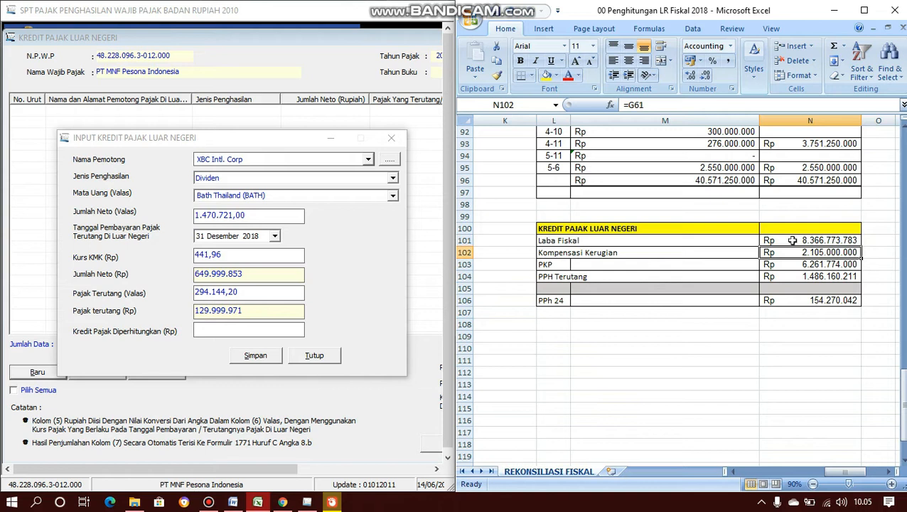
pyautogui.press('Down')
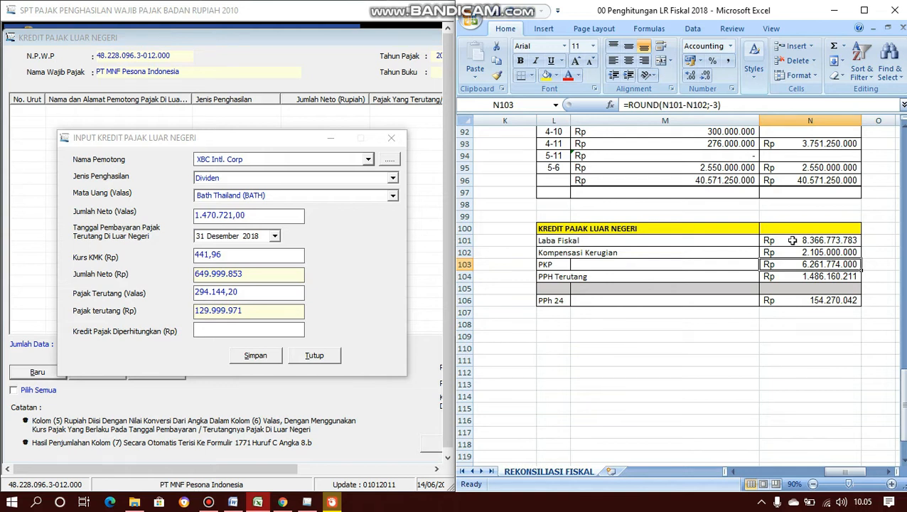
pyautogui.press('Down')
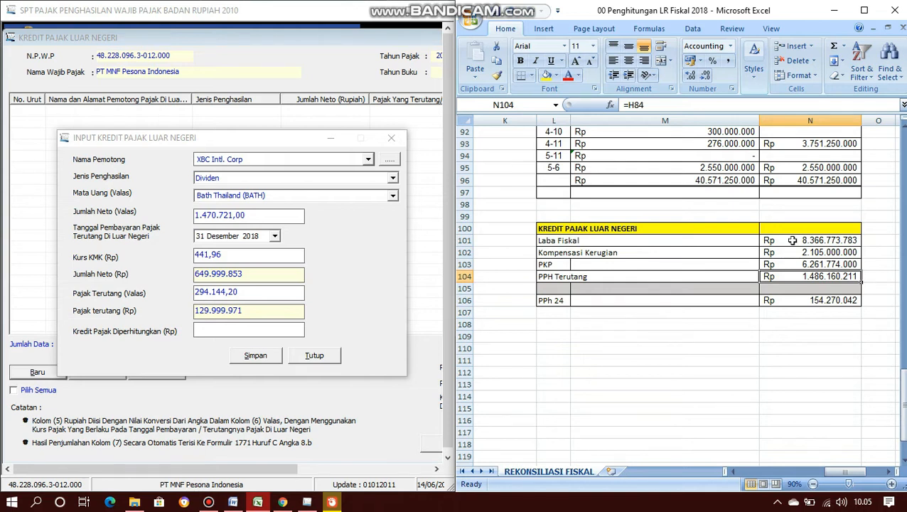
pyautogui.press('Down')
pyautogui.press('Down')
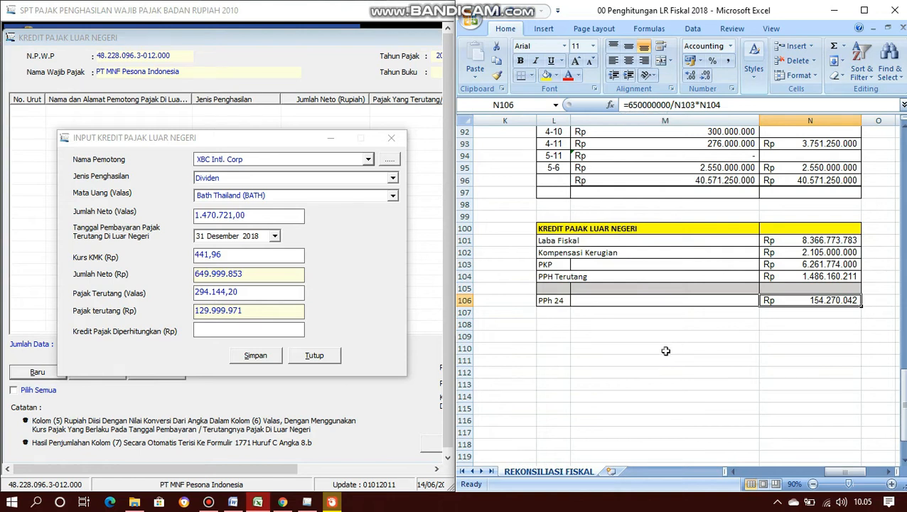
# - Verify the Rp 650.000.000 dividend in the Word case, then fill Excel cell N106 yellow
pyautogui.click(235, 503)
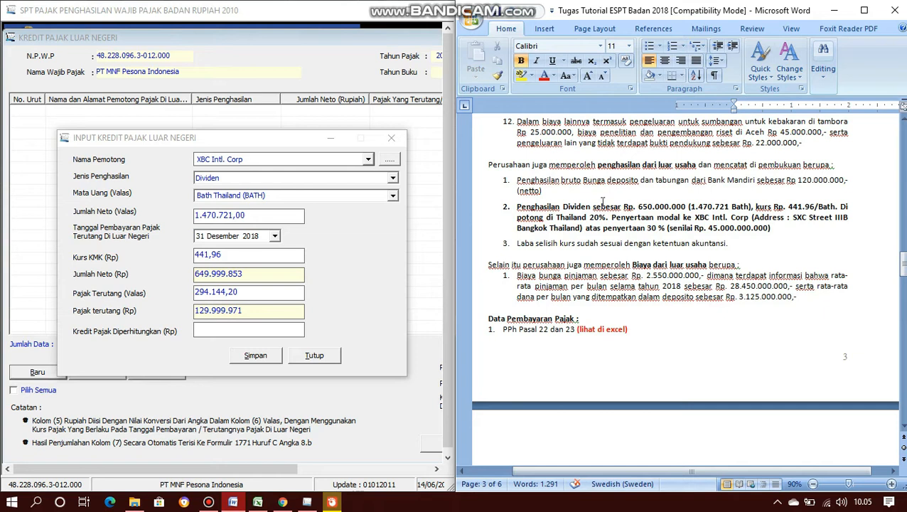
pyautogui.moveTo(518, 207); pyautogui.dragTo(687, 205)
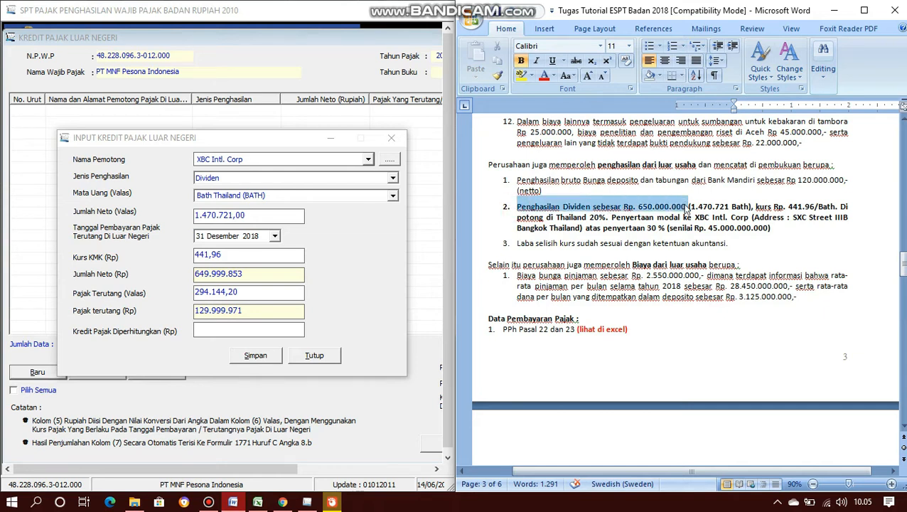
pyautogui.click(685, 205)
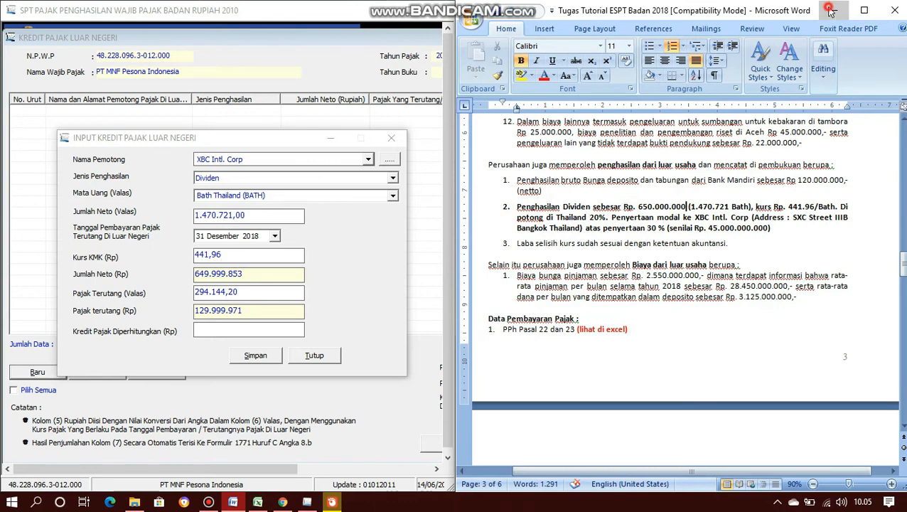
pyautogui.click(829, 9)
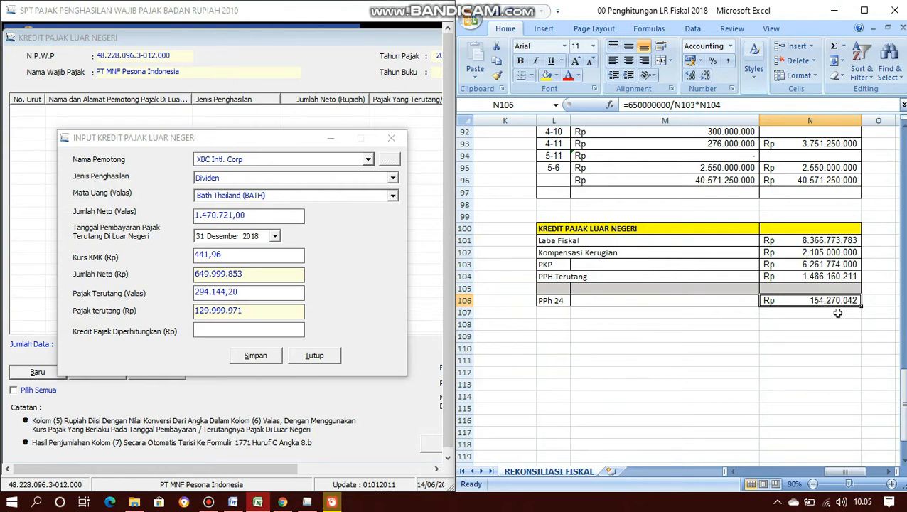
pyautogui.click(546, 75)
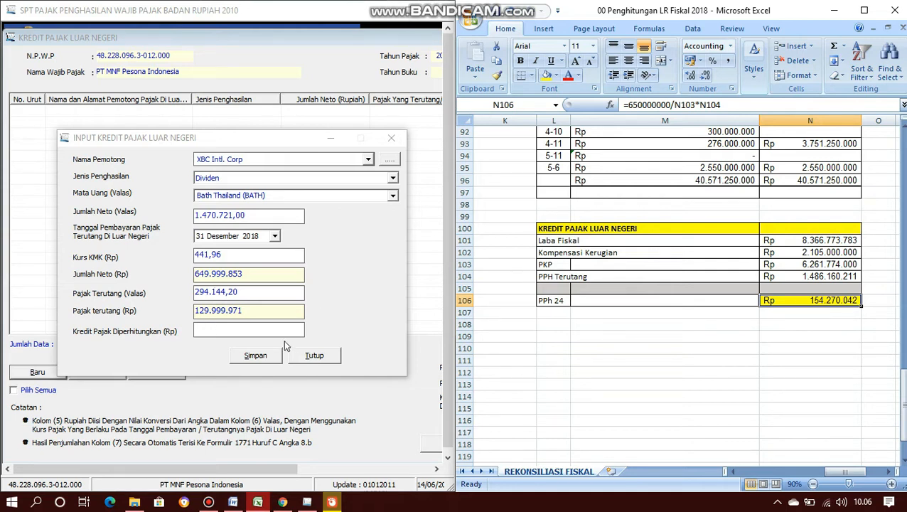
# - Set Kredit Pajak Diperhitungkan to 129.999.970 after the too-large warning, and save without a new record
pyautogui.click(217, 328)
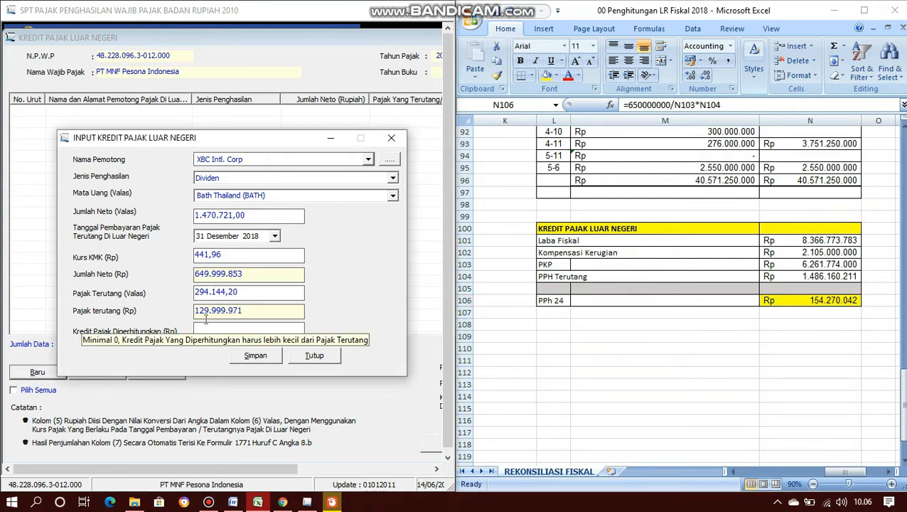
pyautogui.write('129.999.9')
pyautogui.write('71')
pyautogui.click(242, 350)
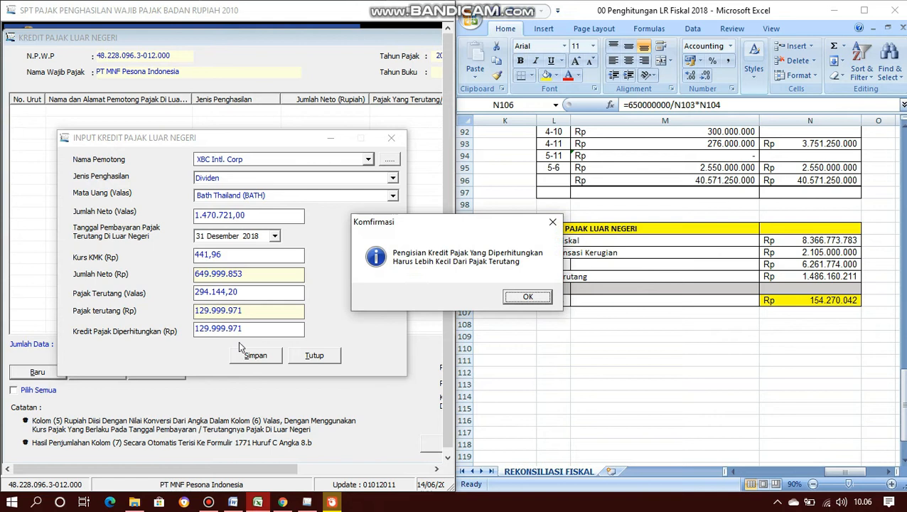
pyautogui.click(528, 298)
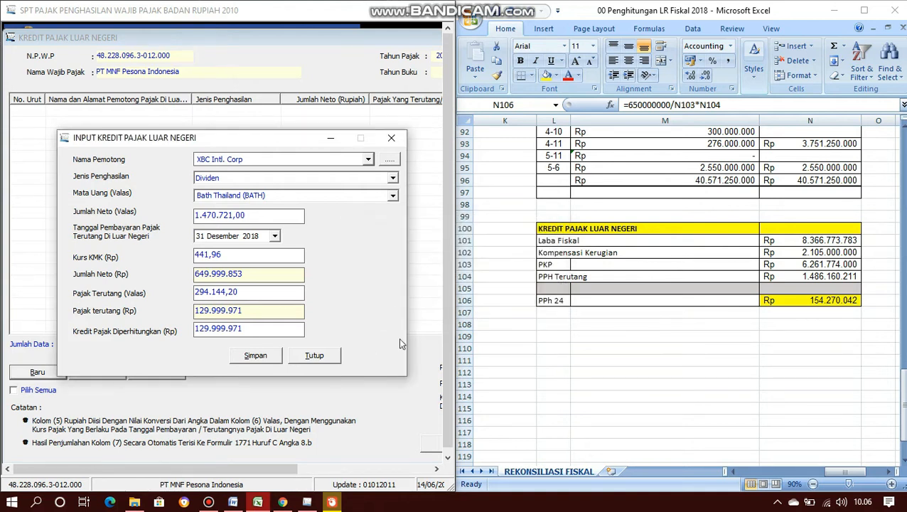
pyautogui.click(253, 331)
pyautogui.press('BackSpace')
pyautogui.write('0')
pyautogui.click(256, 356)
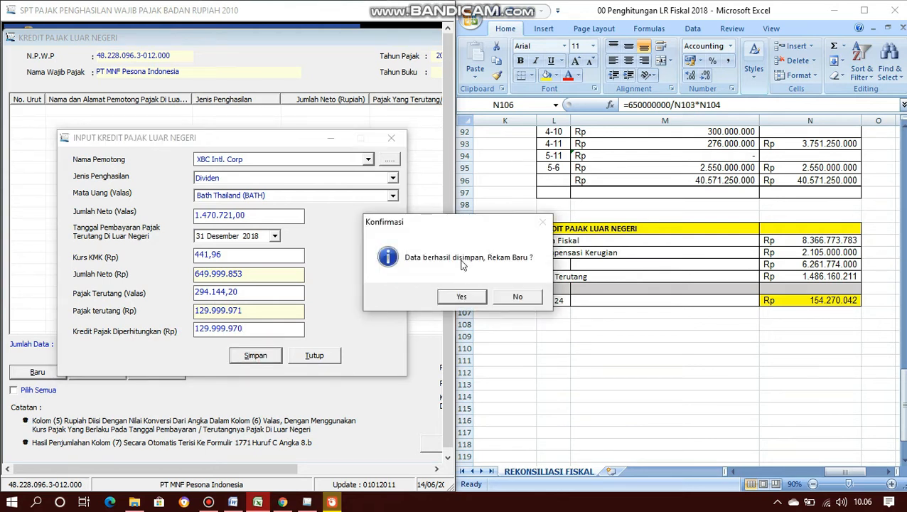
pyautogui.click(513, 298)
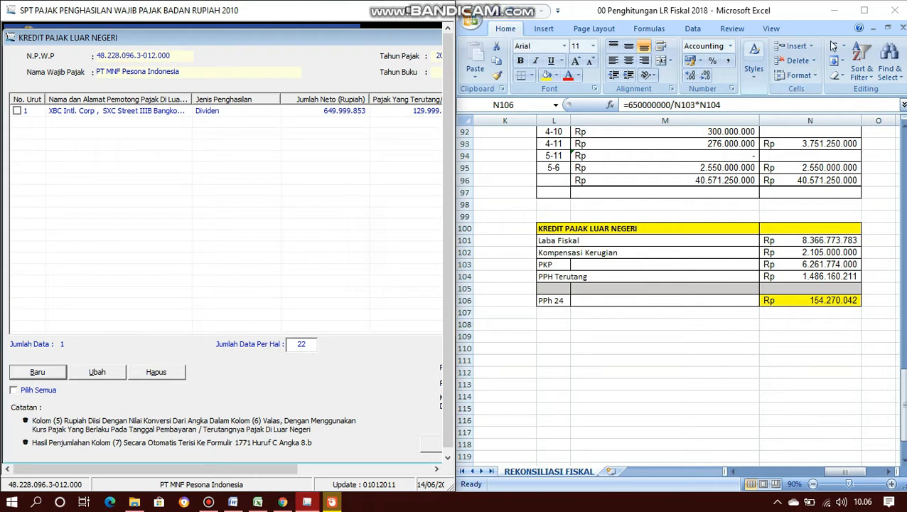
# - Maximize the e-SPT window and close the Kredit Pajak Luar Negeri attachment
pyautogui.doubleClick(418, 10)
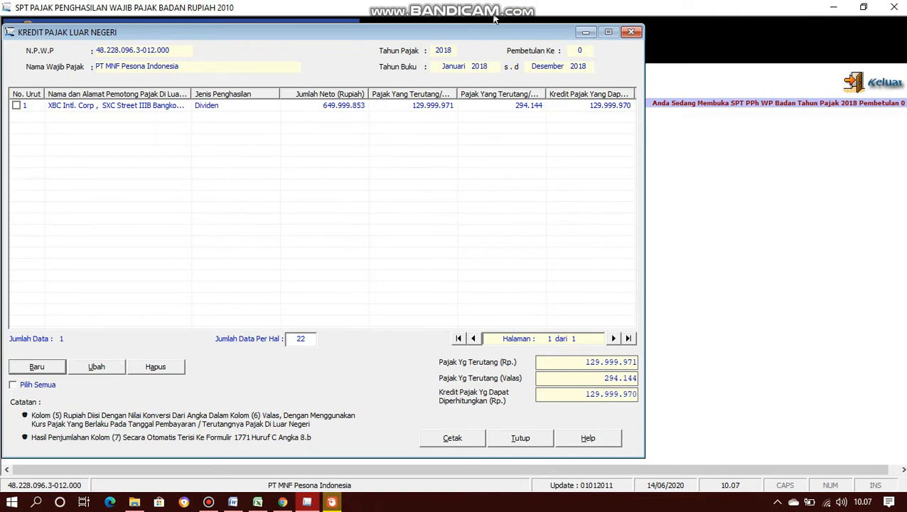
pyautogui.click(533, 441)
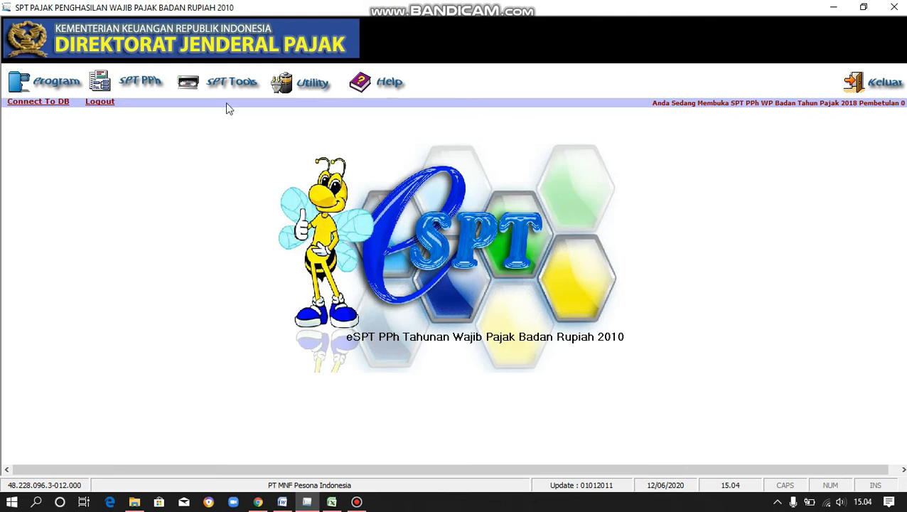
# - Open the fiscal loss compensation calculation under Lampiran Khusus and start editing prior-year results (Ubah R/L)
pyautogui.click(140, 83)
pyautogui.moveTo(149, 105)
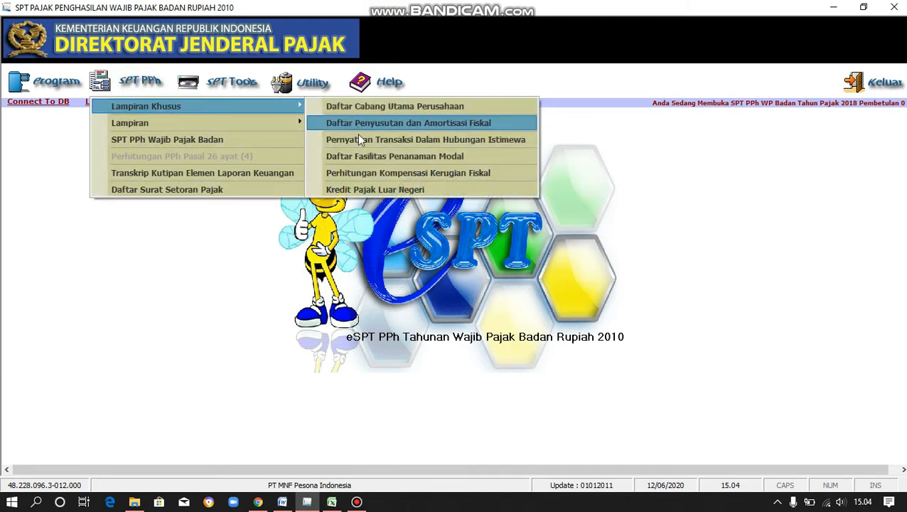
pyautogui.click(372, 173)
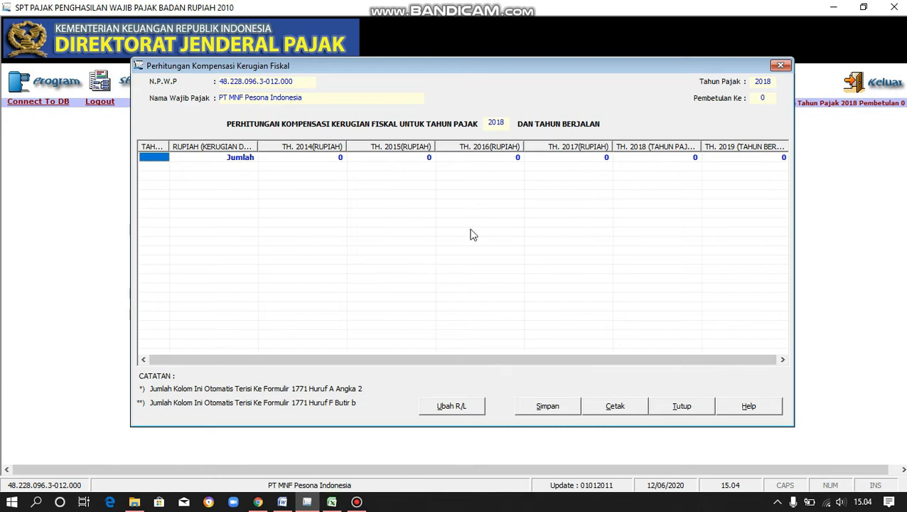
pyautogui.click(462, 412)
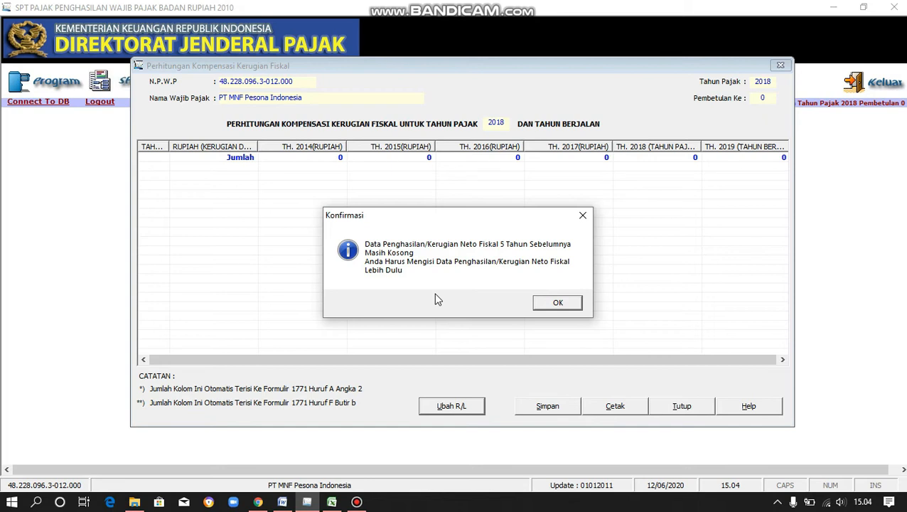
# - Save 0 compensable losses for 2008–2012 from SPT, with no SKP, and close the entry
pyautogui.click(543, 307)
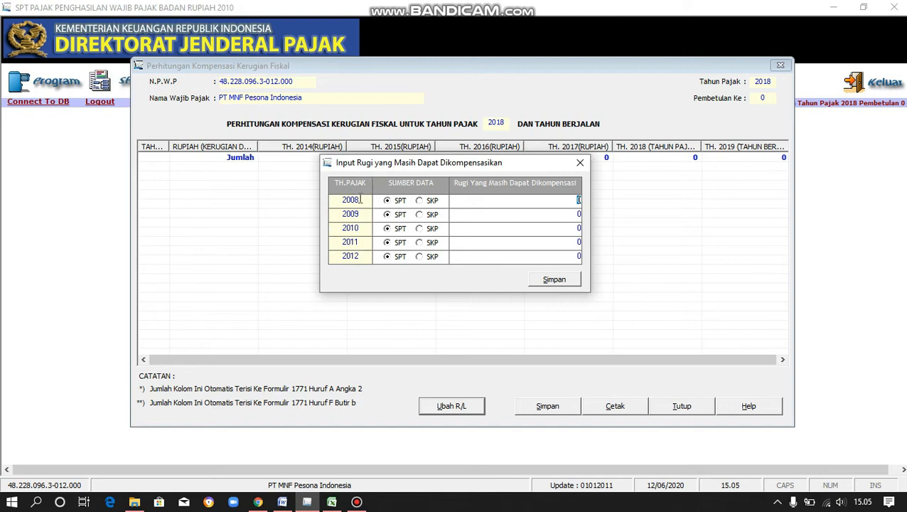
pyautogui.click(577, 200)
pyautogui.click(578, 213)
pyautogui.click(579, 242)
pyautogui.click(576, 256)
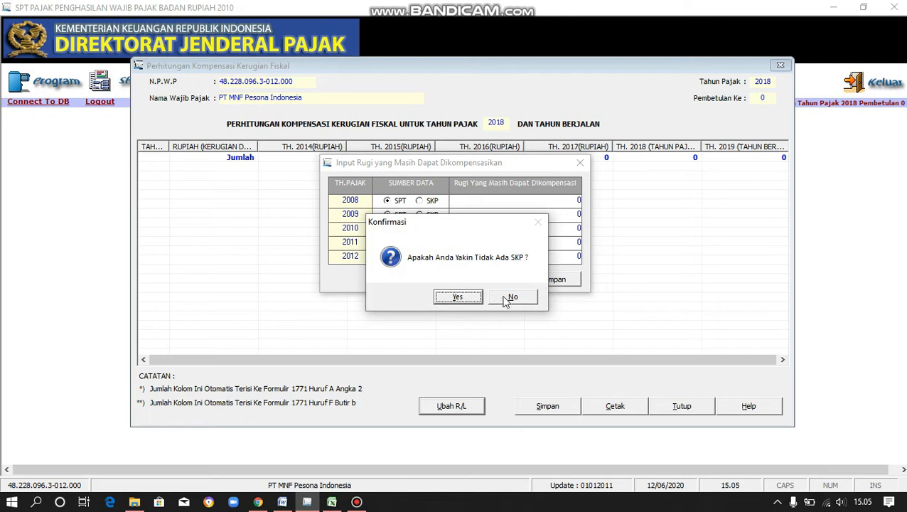
pyautogui.click(466, 298)
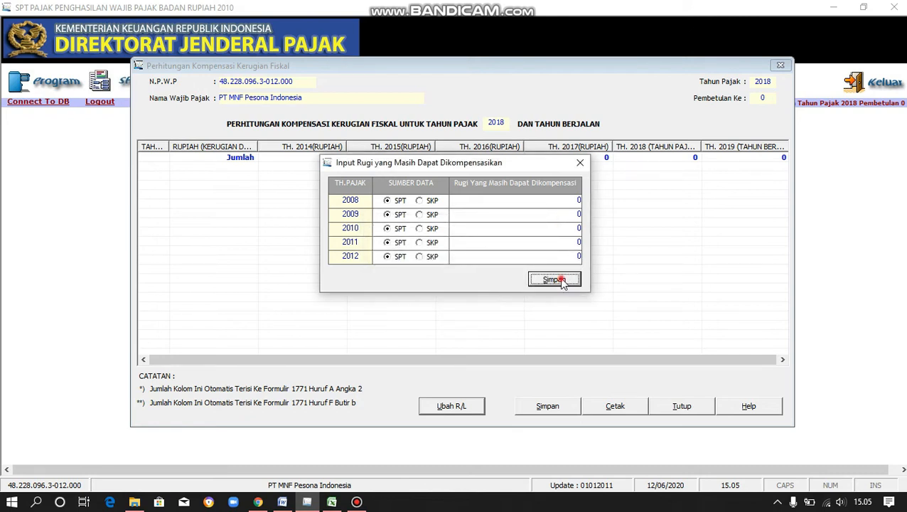
pyautogui.click(561, 280)
pyautogui.click(448, 298)
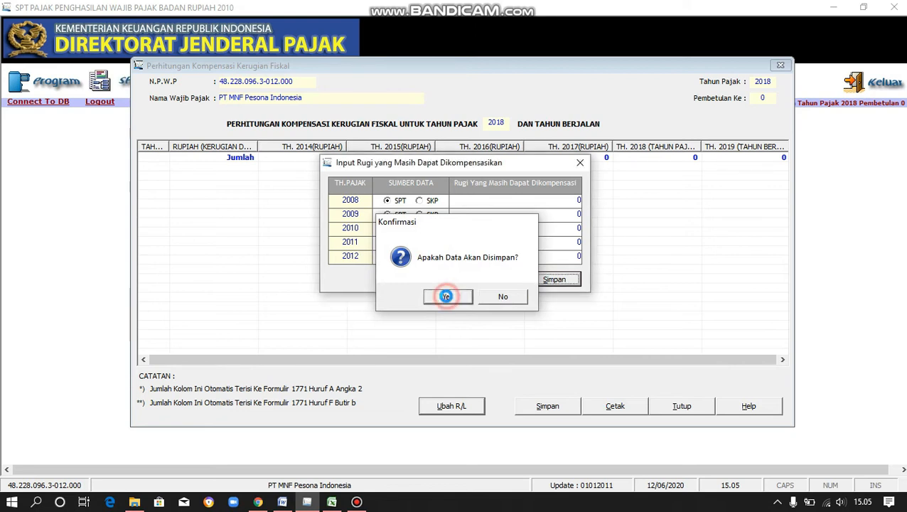
pyautogui.click(484, 299)
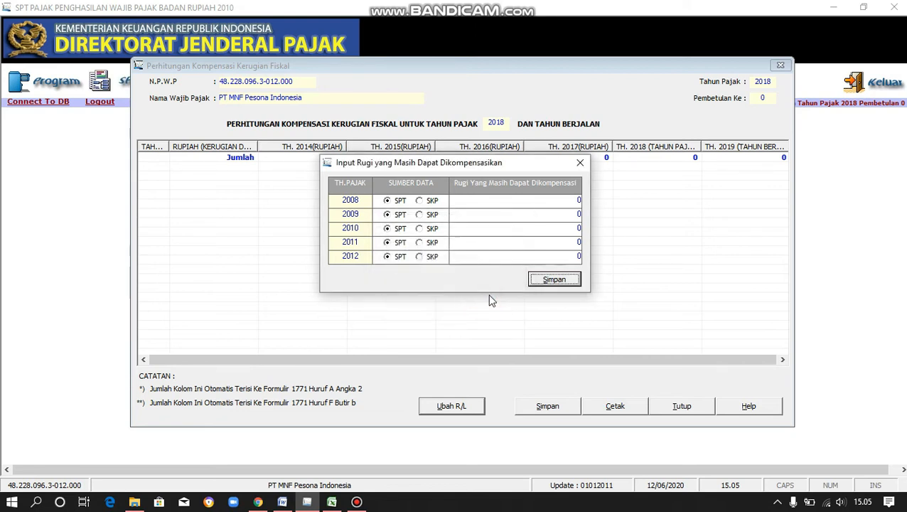
pyautogui.click(584, 164)
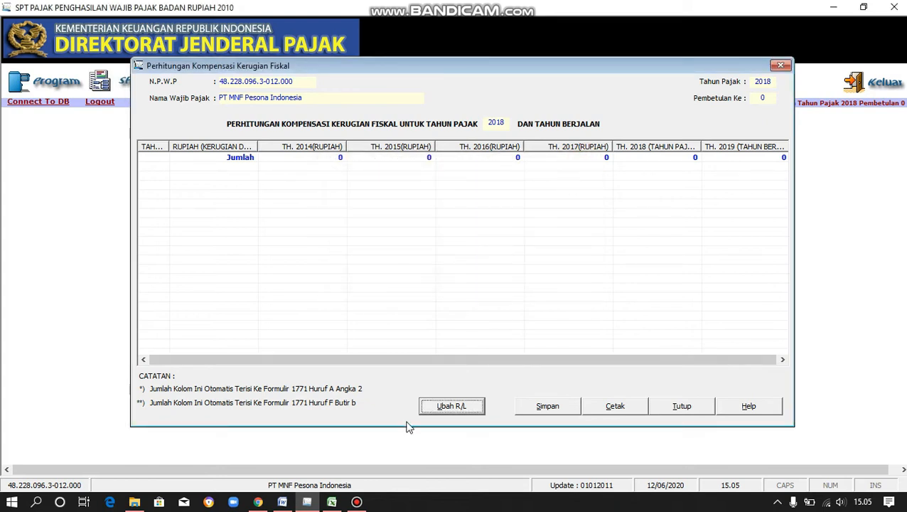
pyautogui.click(453, 406)
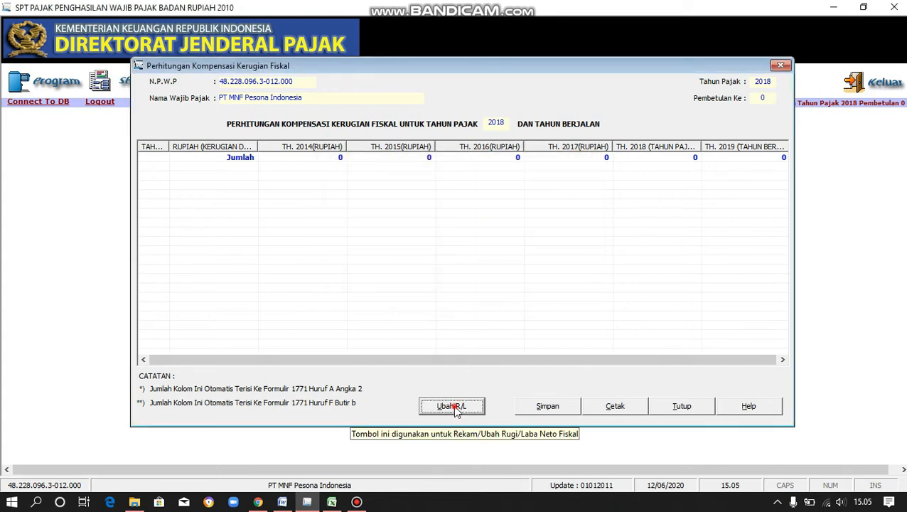
# - Open the 2013–2017 net fiscal profit/loss entry and place it beside the Word figures table
pyautogui.click(453, 408)
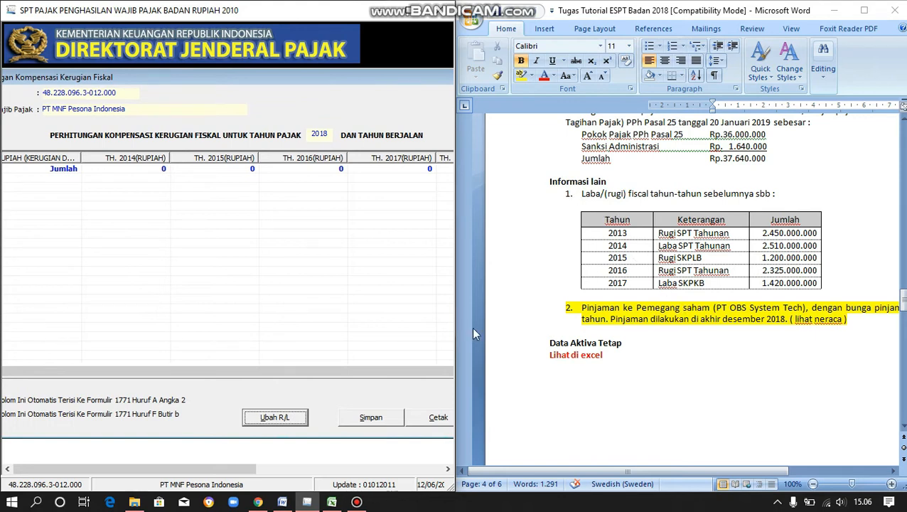
pyautogui.click(289, 419)
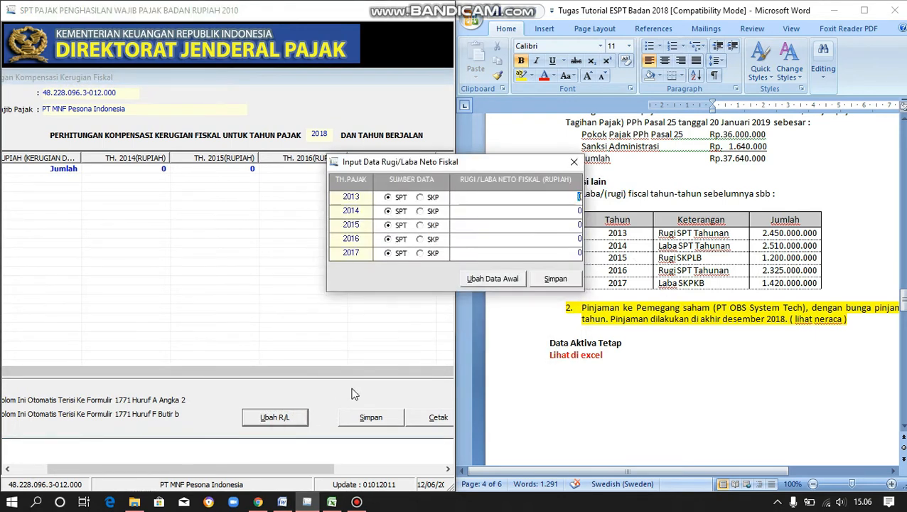
pyautogui.moveTo(505, 170); pyautogui.dragTo(305, 205)
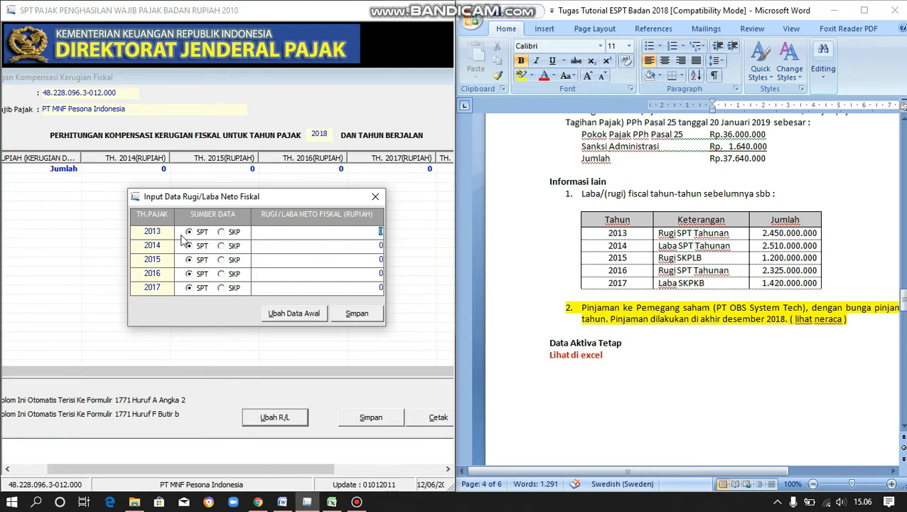
# - Enter the 2013 loss (2.450.000.000) and the 2014 profit 2.510.000.000, both without SKP
pyautogui.press('BackSpace')
pyautogui.write('450000000')
pyautogui.press('Return')
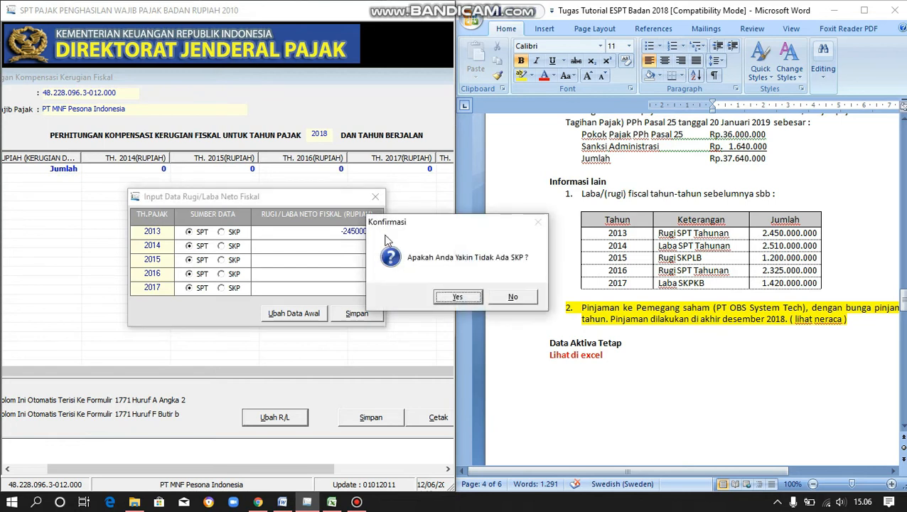
pyautogui.click(458, 297)
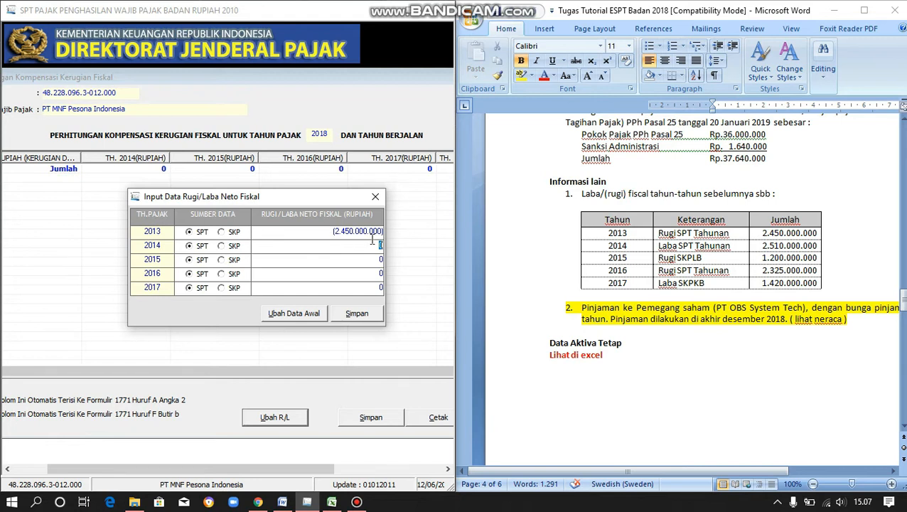
pyautogui.write('2510000000')
pyautogui.press('Return')
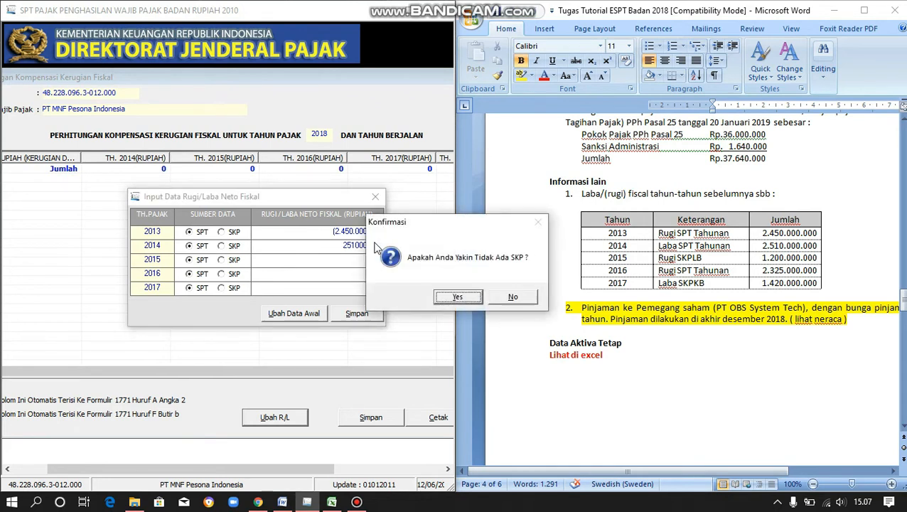
pyautogui.click(453, 296)
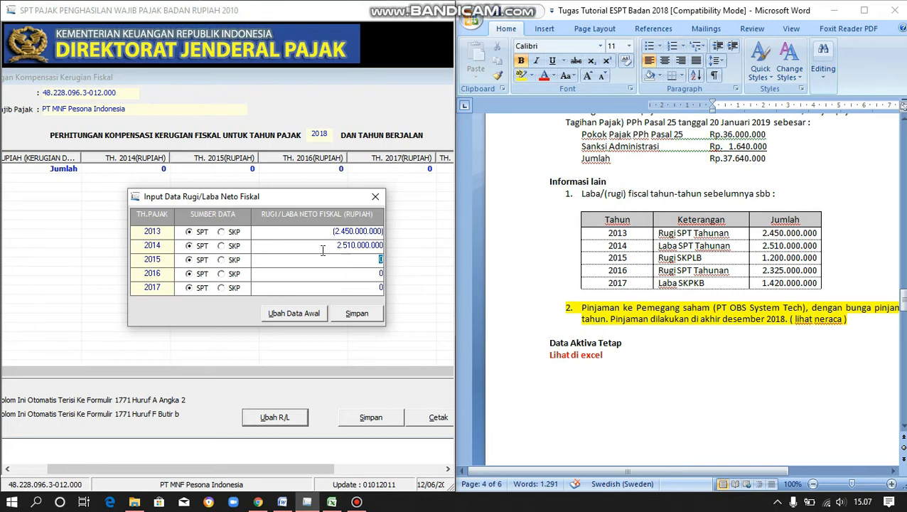
# - Enter the SKP-sourced 2015 loss (1.200.000.000) and begin entering the 2016 loss
pyautogui.click(222, 260)
pyautogui.write('-1200000000')
pyautogui.press('Tab')
pyautogui.write('2')
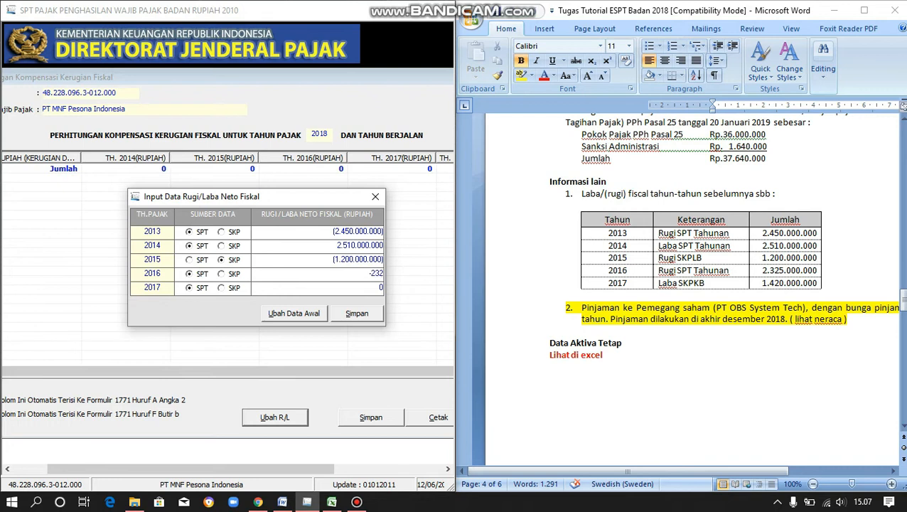
pyautogui.write('5000000')
pyautogui.press('Return')
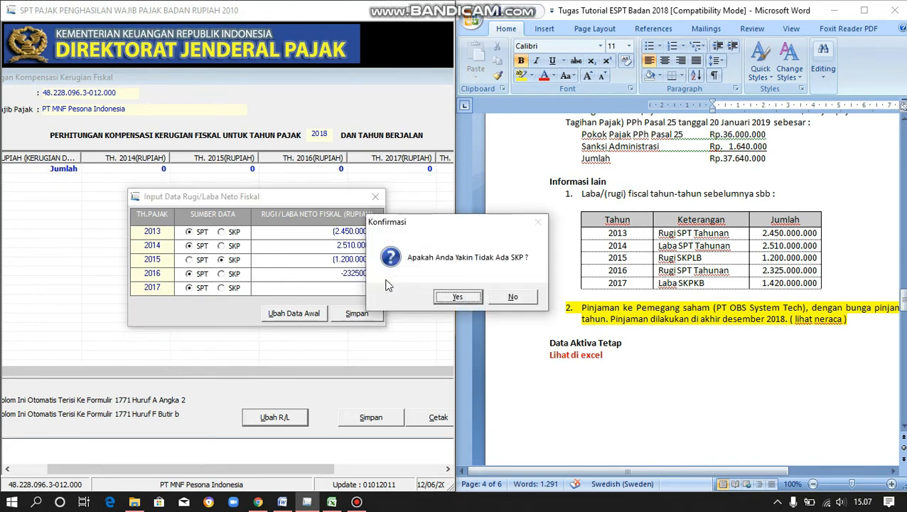
# - Confirm the 2016 loss has no SKP and enter the SKP-sourced 2017 profit of 1.420.000.000
pyautogui.click(445, 302)
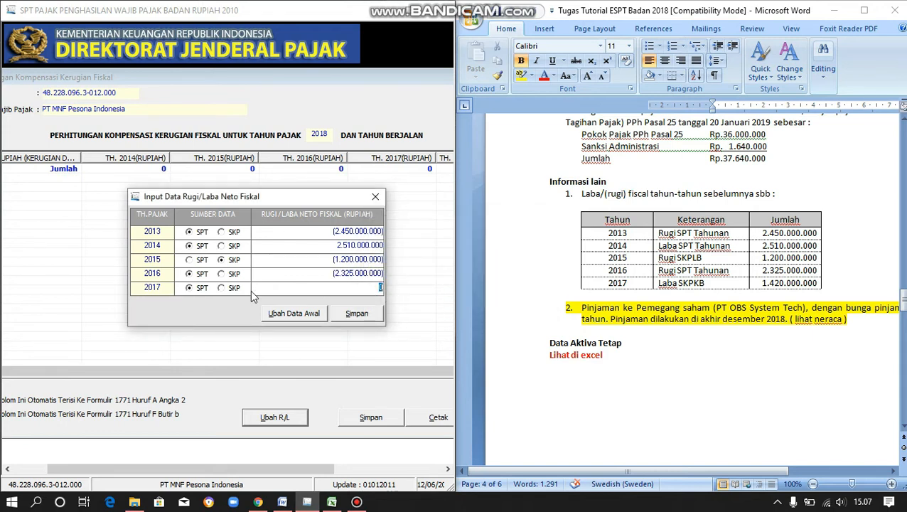
pyautogui.click(222, 288)
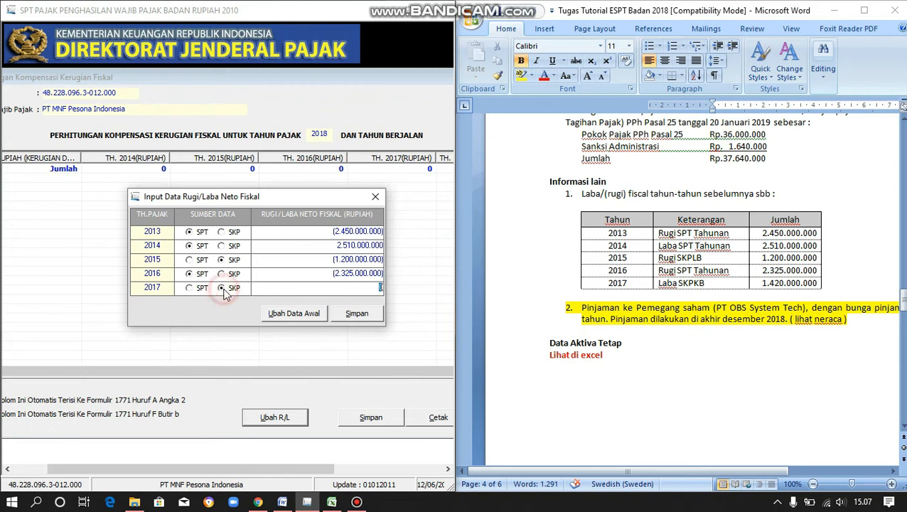
pyautogui.write('1.420')
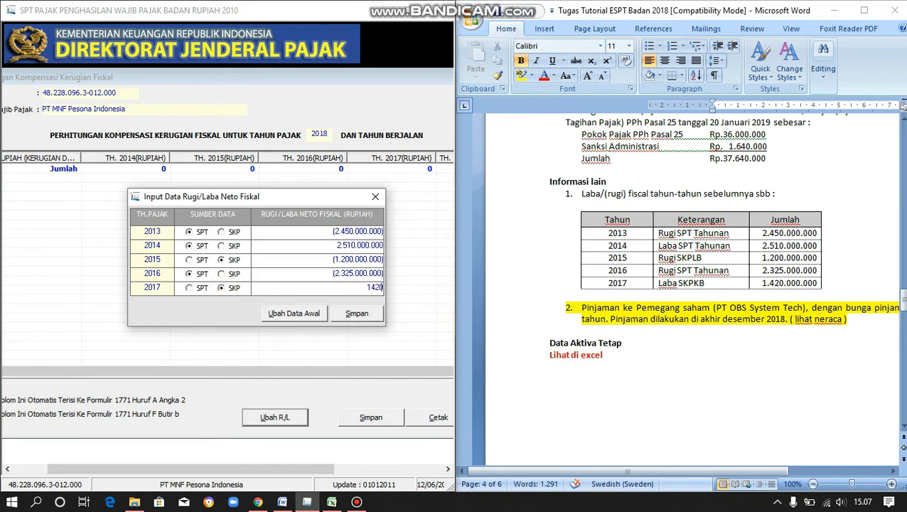
pyautogui.write('.000.000')
pyautogui.press('Tab')
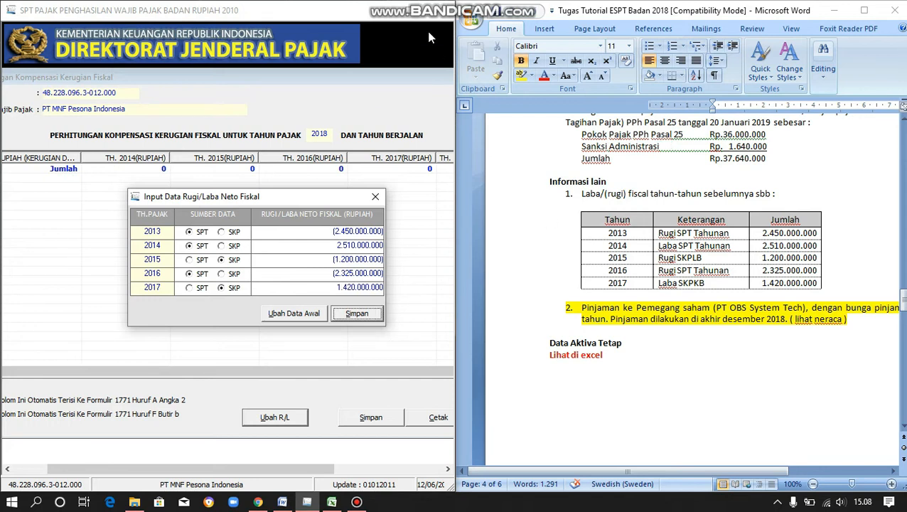
# - Save the 2013–2017 net fiscal results and minimize the Word document
pyautogui.click(357, 314)
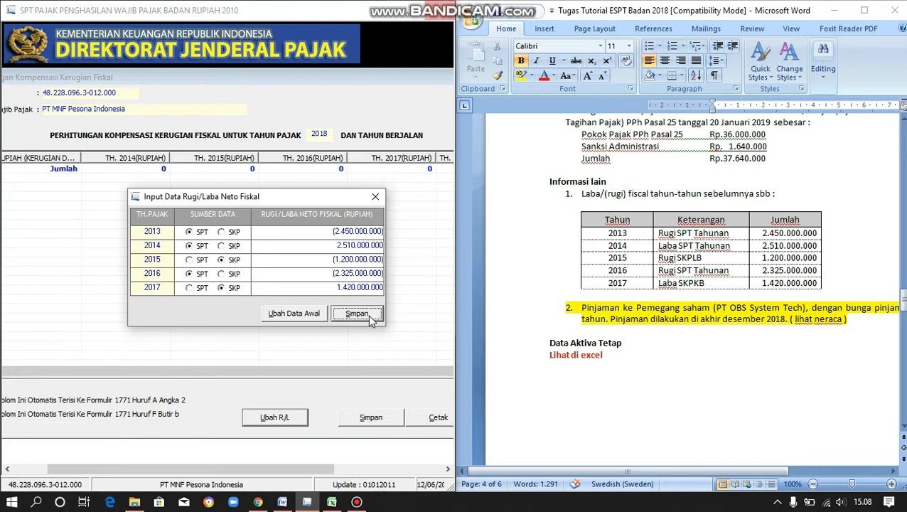
pyautogui.click(370, 320)
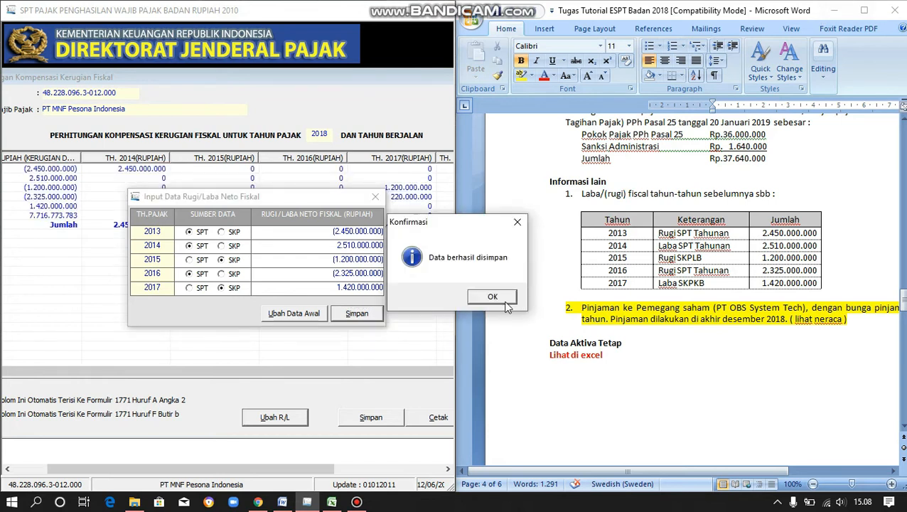
pyautogui.click(507, 301)
pyautogui.click(833, 10)
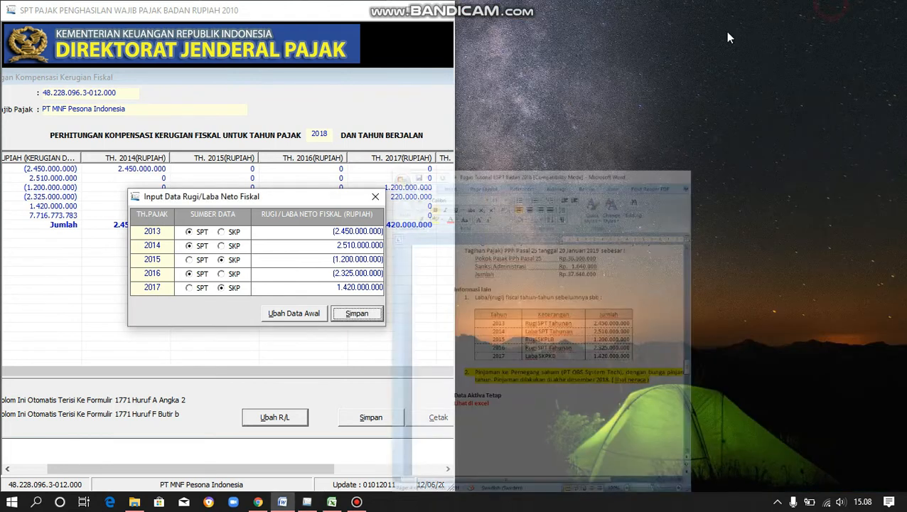
# - Maximize e-SPT and save the loss compensation calculation, which compensates 2.105.000.000 against 2018
pyautogui.click(376, 197)
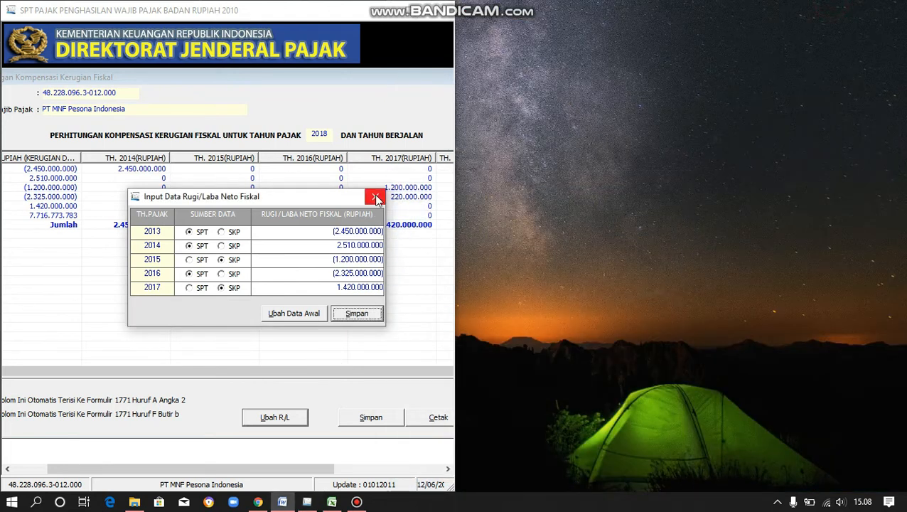
pyautogui.click(412, 17)
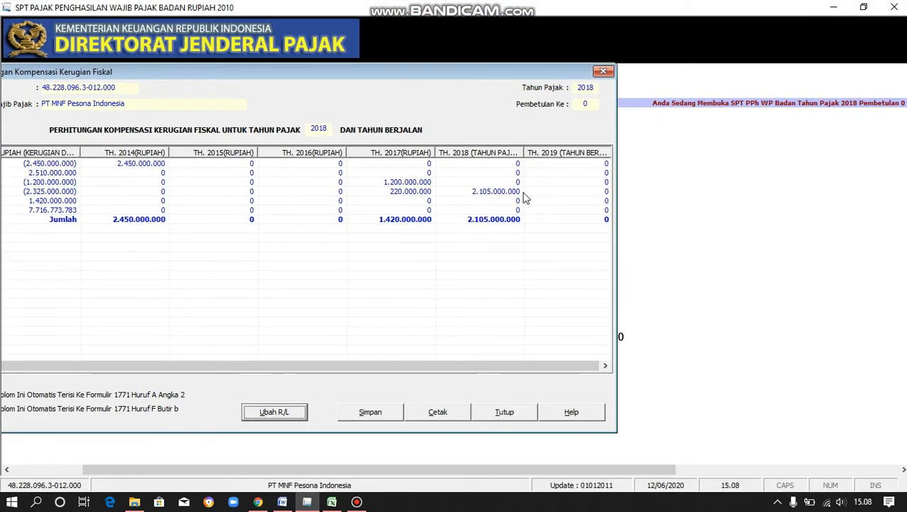
pyautogui.moveTo(489, 70); pyautogui.dragTo(667, 70)
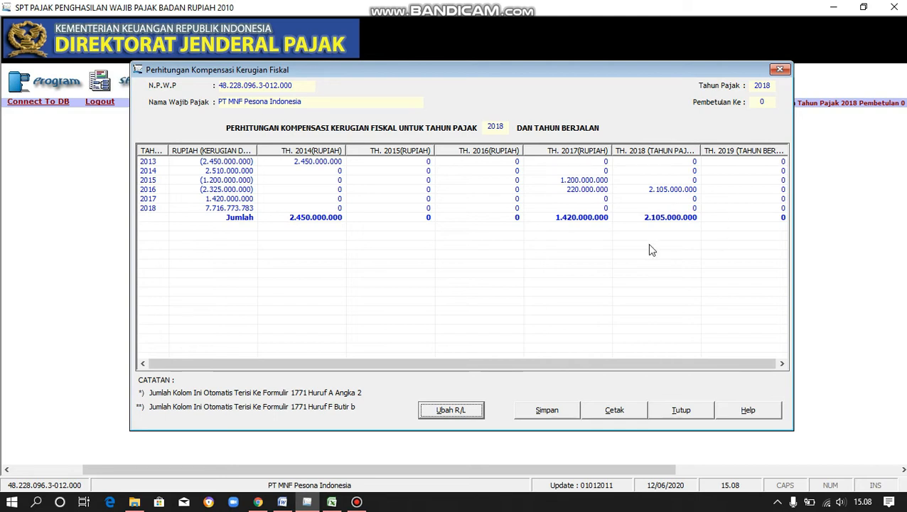
pyautogui.click(545, 415)
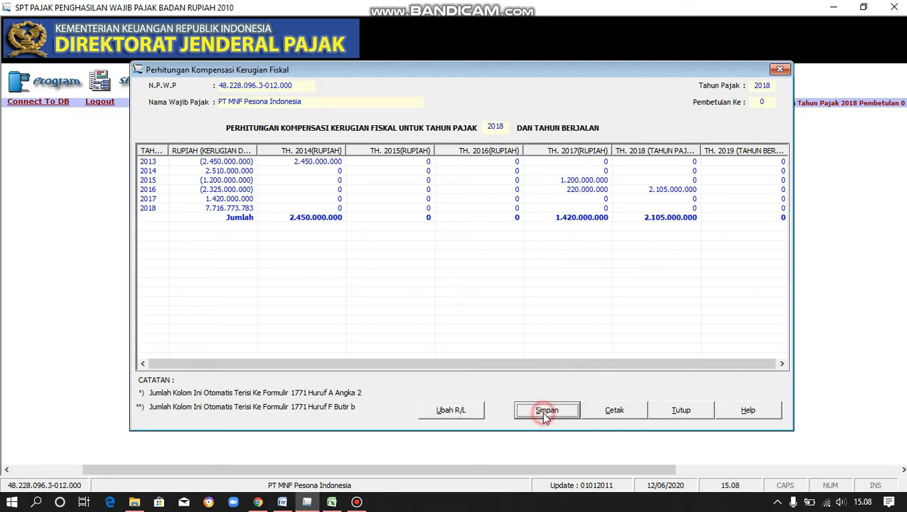
pyautogui.click(453, 297)
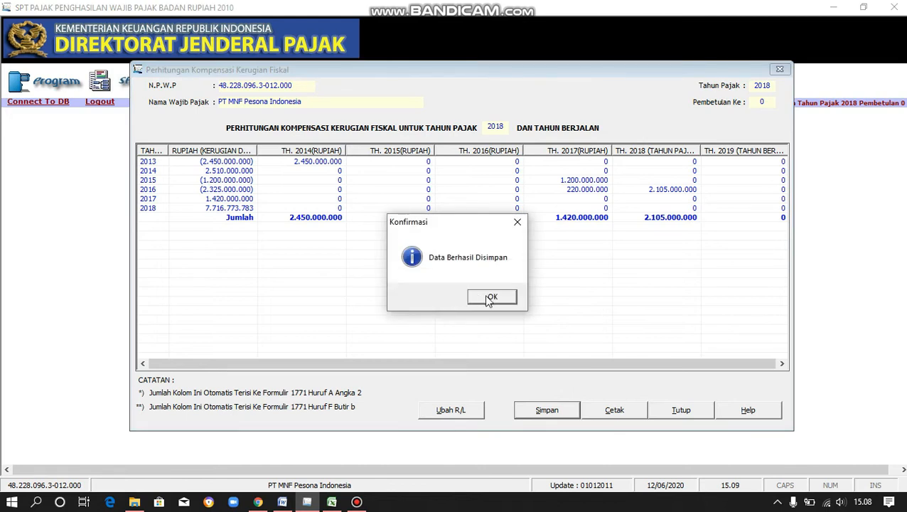
pyautogui.click(489, 298)
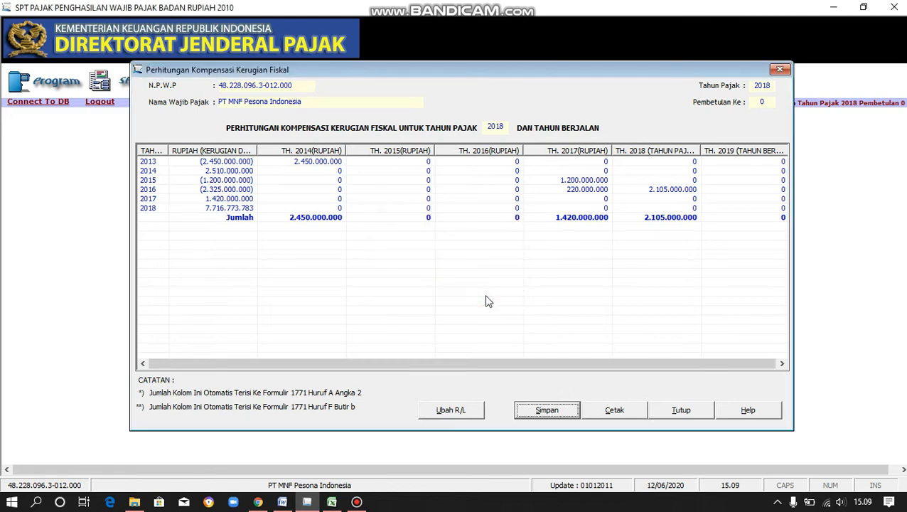
# - Open the SPT PPh Wajib Pajak Badan return and browse its sections back to PEMBUKUAN
pyautogui.click(701, 416)
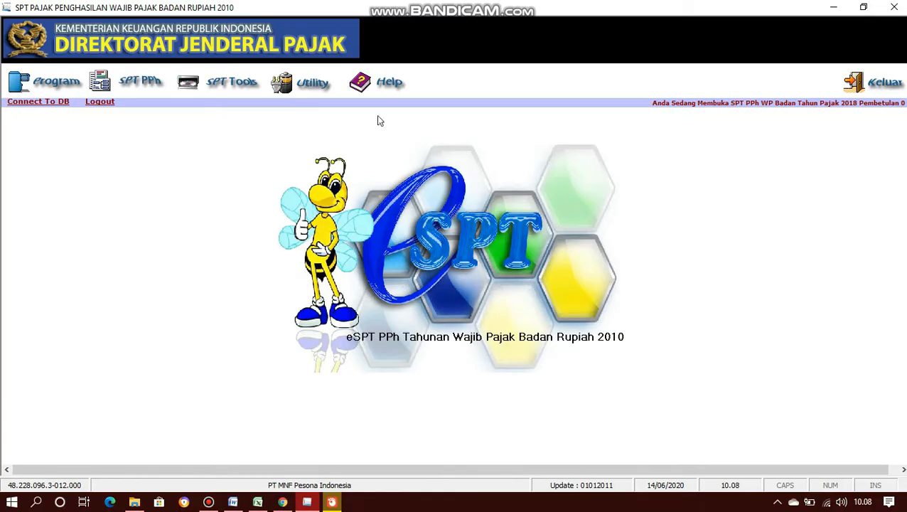
pyautogui.click(130, 82)
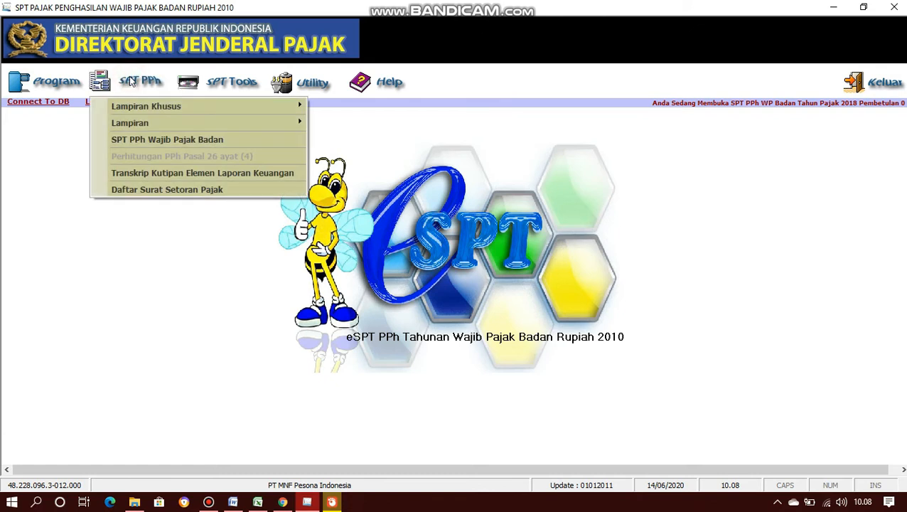
pyautogui.click(192, 137)
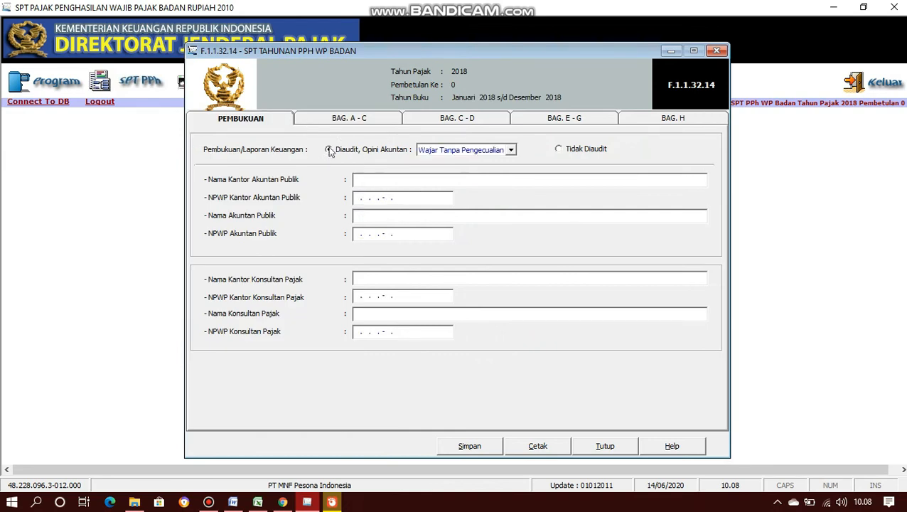
pyautogui.click(358, 119)
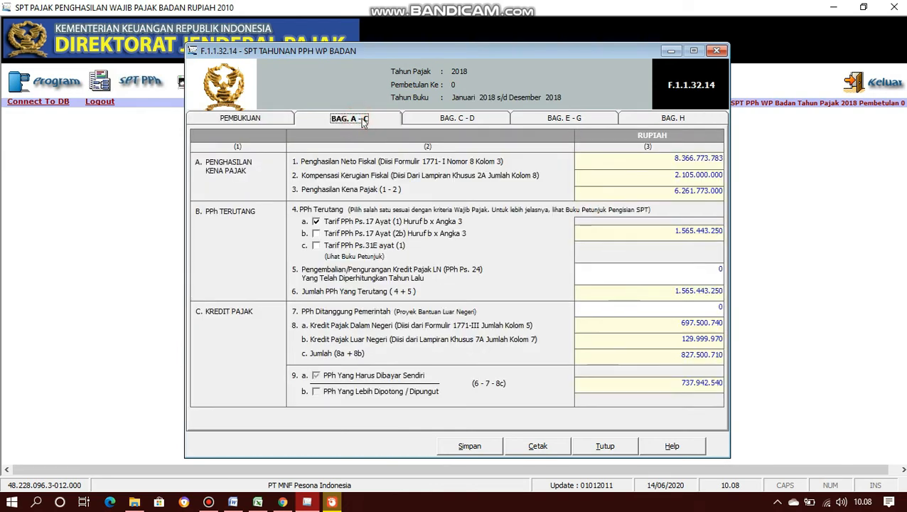
pyautogui.click(419, 122)
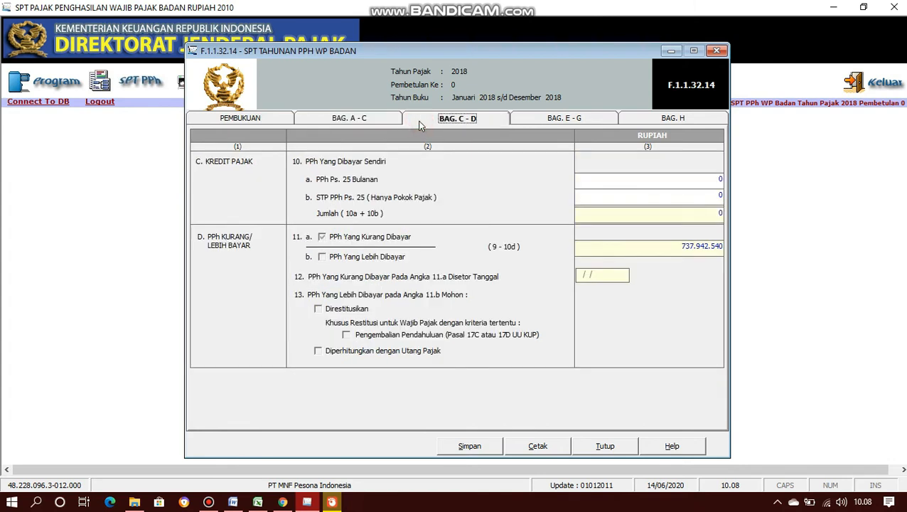
pyautogui.click(555, 116)
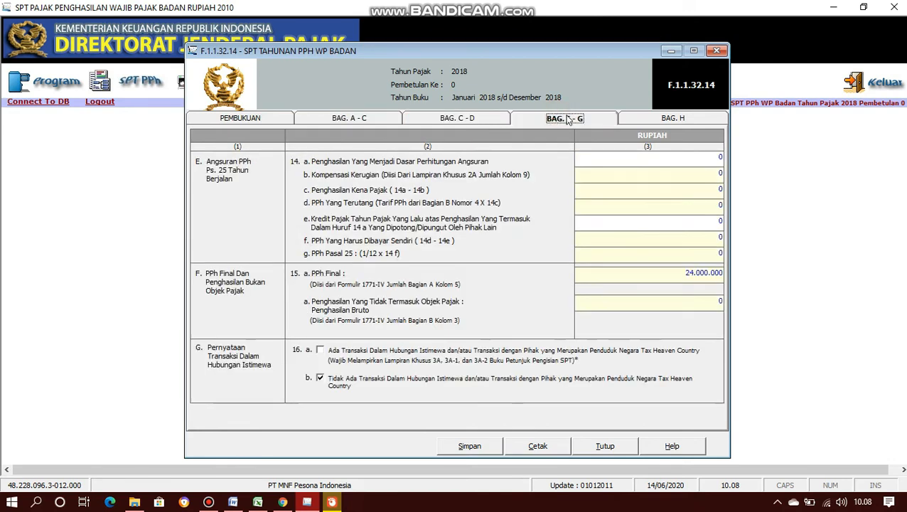
pyautogui.click(667, 121)
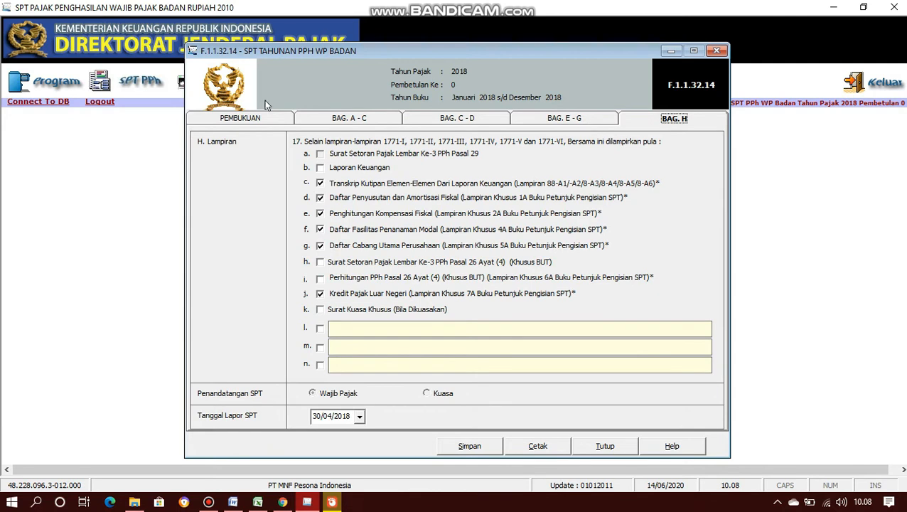
pyautogui.click(226, 119)
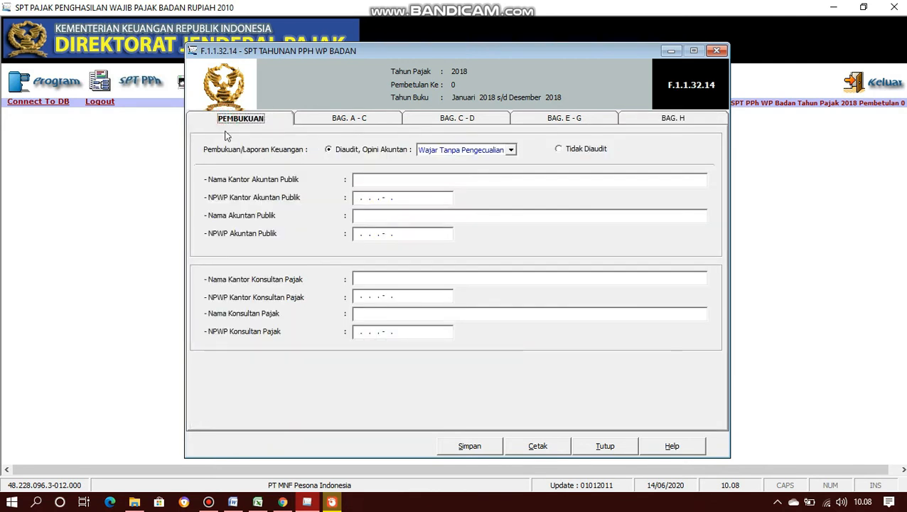
# - Arrange e-SPT on the left half of the screen and the Word assignment on the right
pyautogui.click(864, 6)
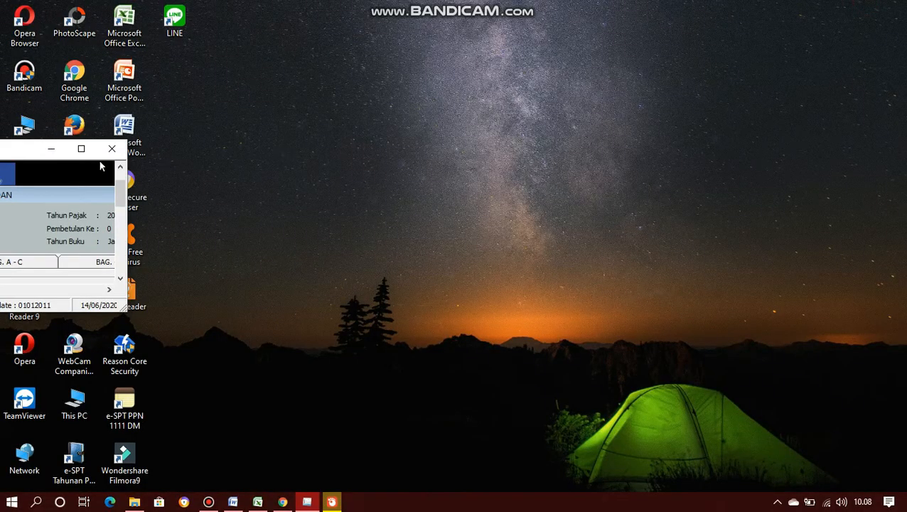
pyautogui.moveTo(17, 148); pyautogui.dragTo(1, 143)
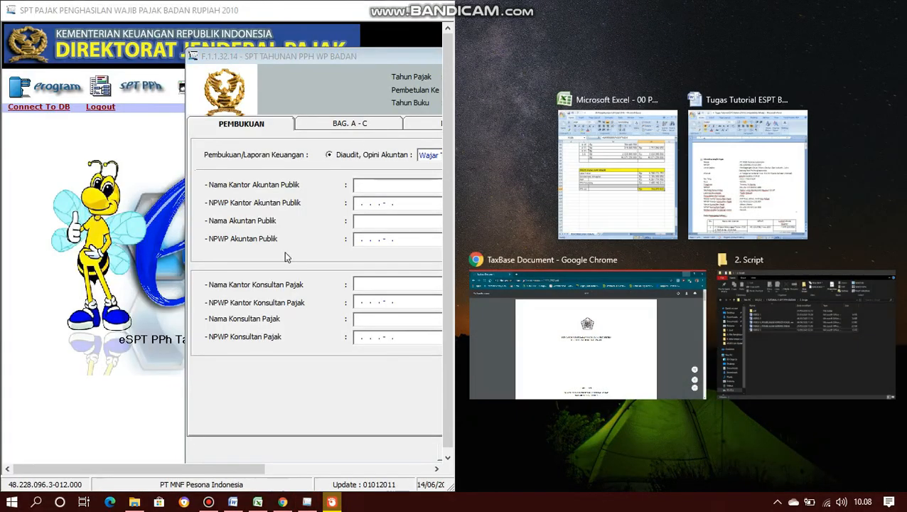
pyautogui.click(711, 173)
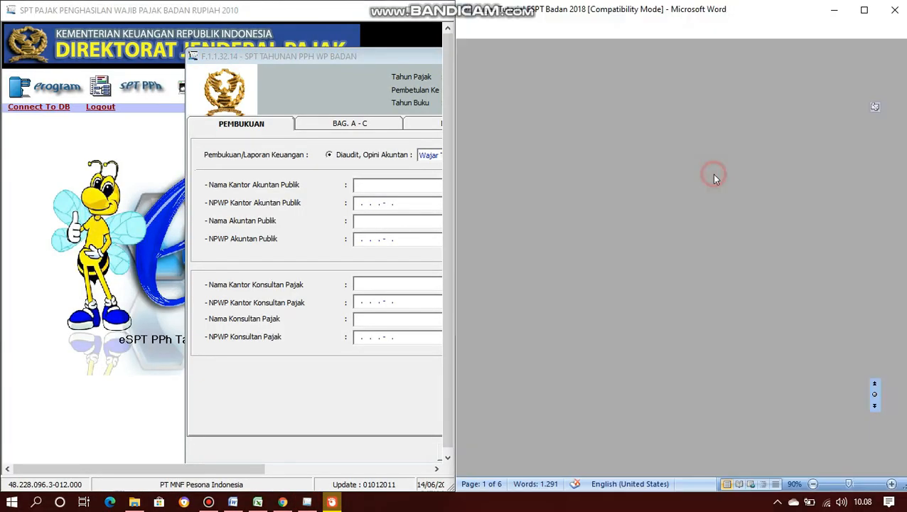
# - Check the Laporan Keuangan line in Word and mark the financial statements as Tidak Diaudit
pyautogui.click(377, 55)
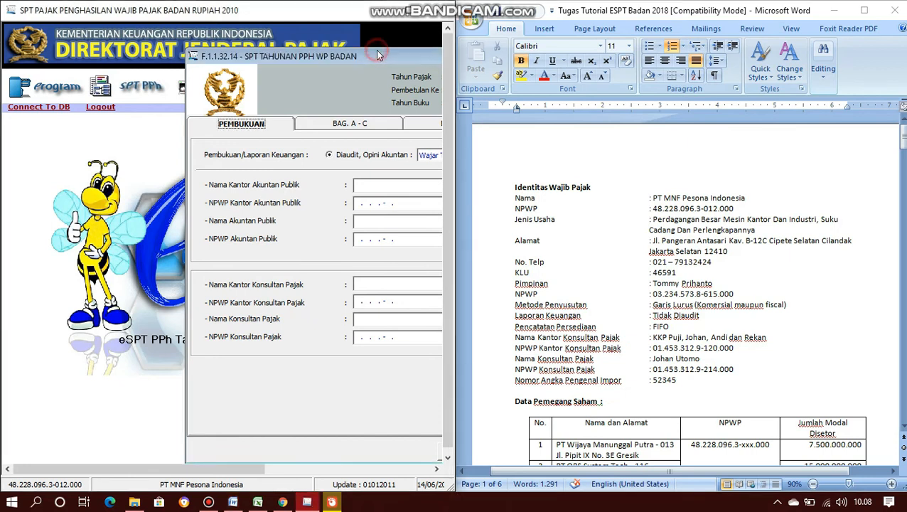
pyautogui.moveTo(378, 57); pyautogui.dragTo(208, 52)
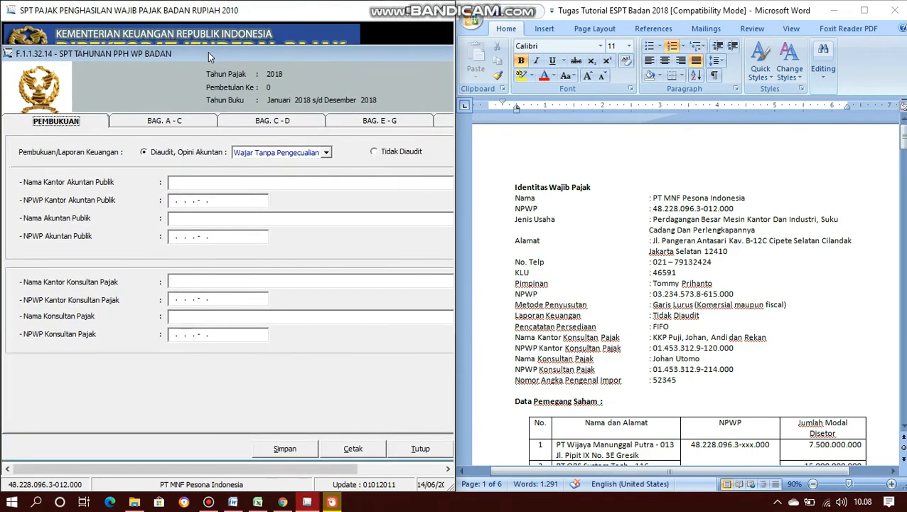
pyautogui.scroll(-2, 706, 277)
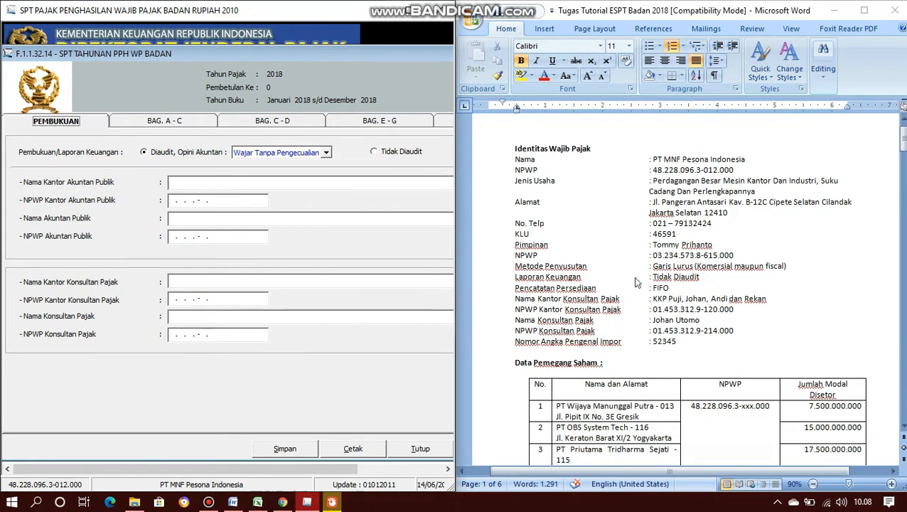
pyautogui.click(517, 277)
pyautogui.moveTo(517, 278); pyautogui.dragTo(703, 284)
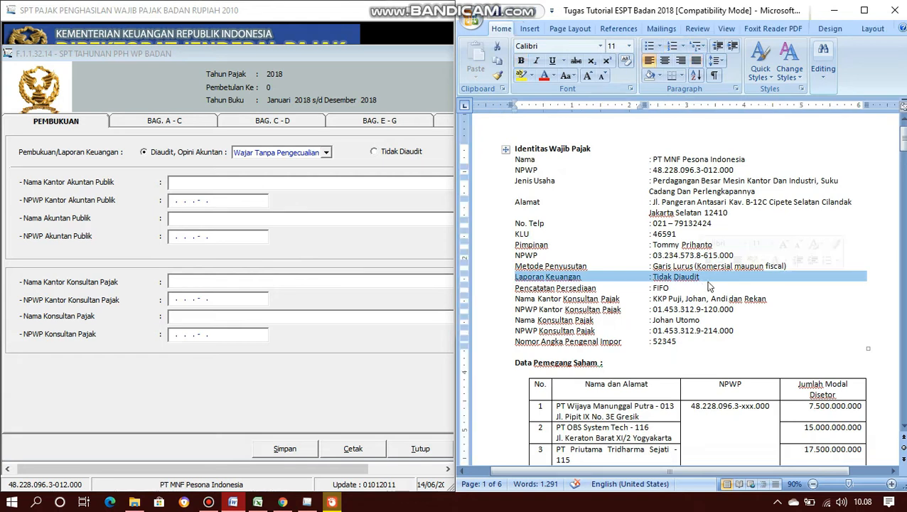
pyautogui.click(735, 293)
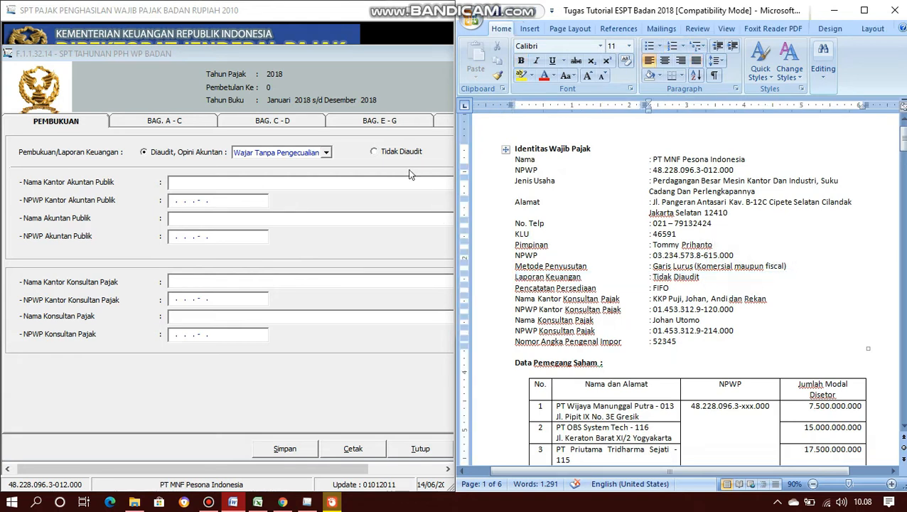
pyautogui.click(374, 152)
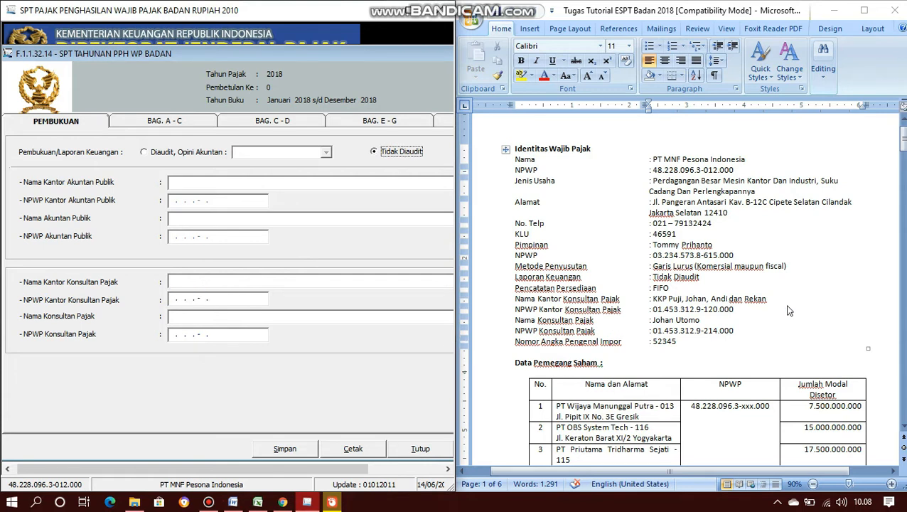
# - Paste the tax consultant office name from Word and type the office's NPWP
pyautogui.click(777, 300)
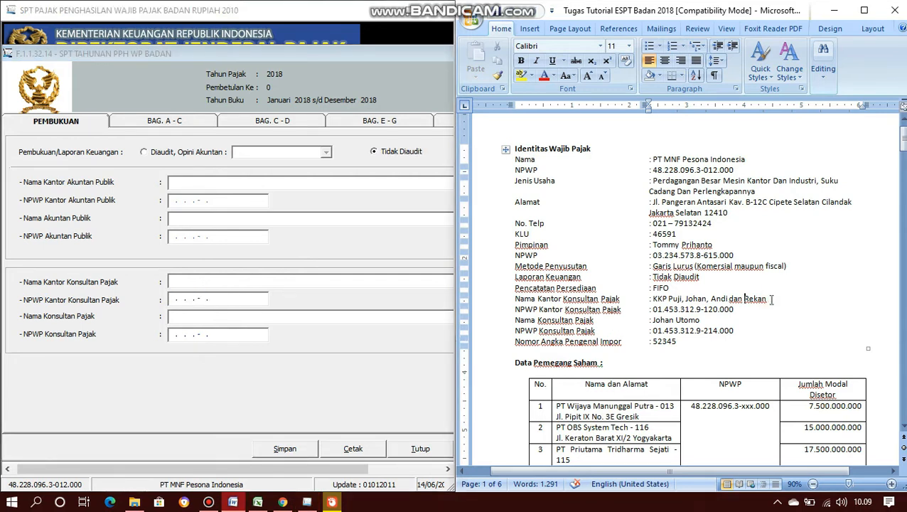
pyautogui.moveTo(777, 299); pyautogui.dragTo(667, 303)
pyautogui.hotkey('ctrl', 'c')
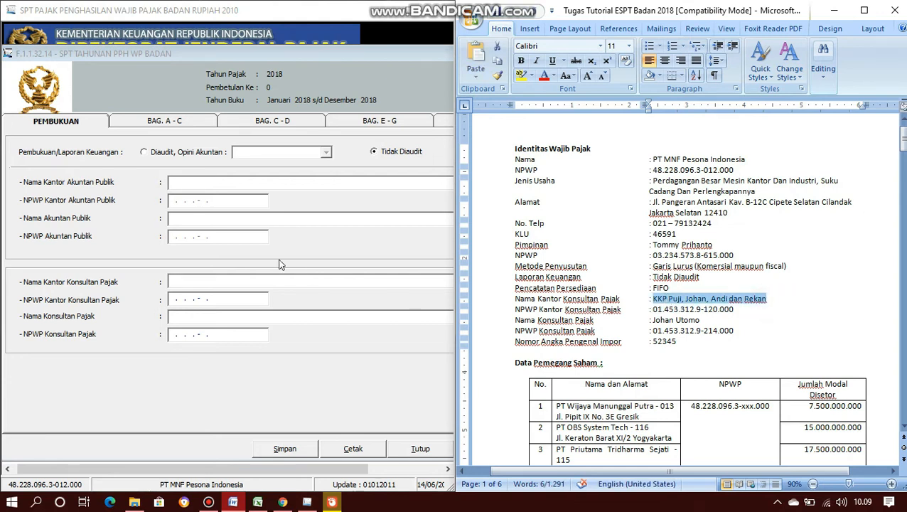
pyautogui.click(268, 277)
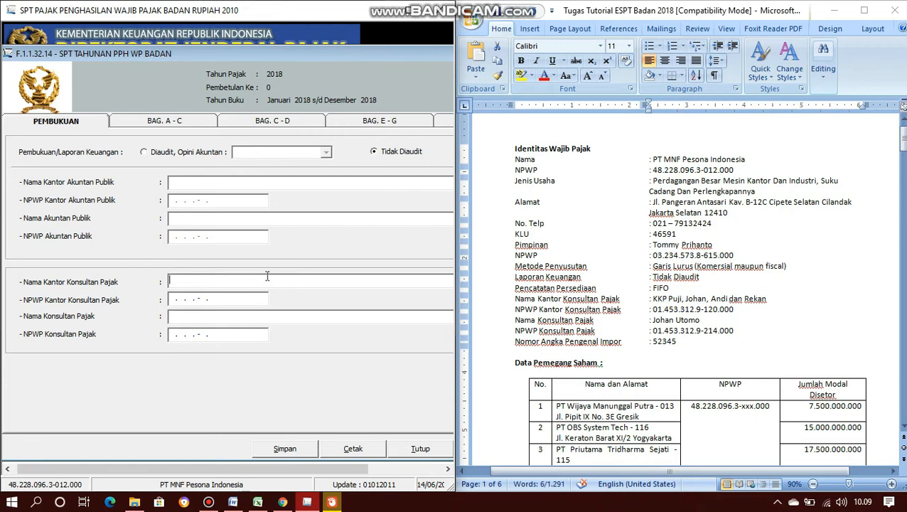
pyautogui.rightClick(267, 277)
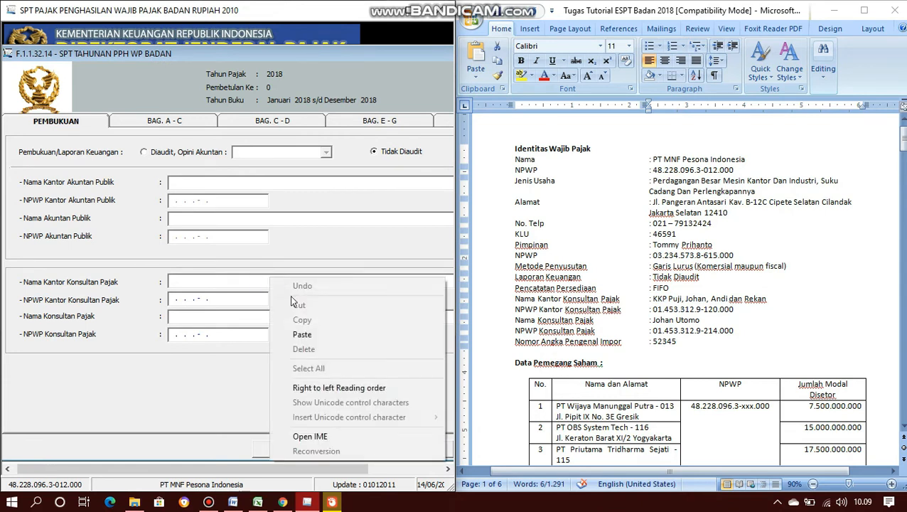
pyautogui.click(318, 336)
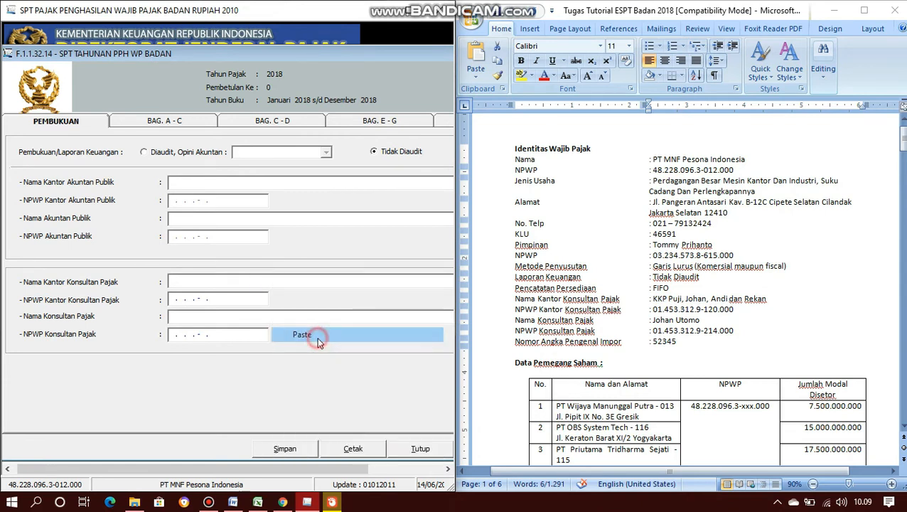
pyautogui.click(171, 299)
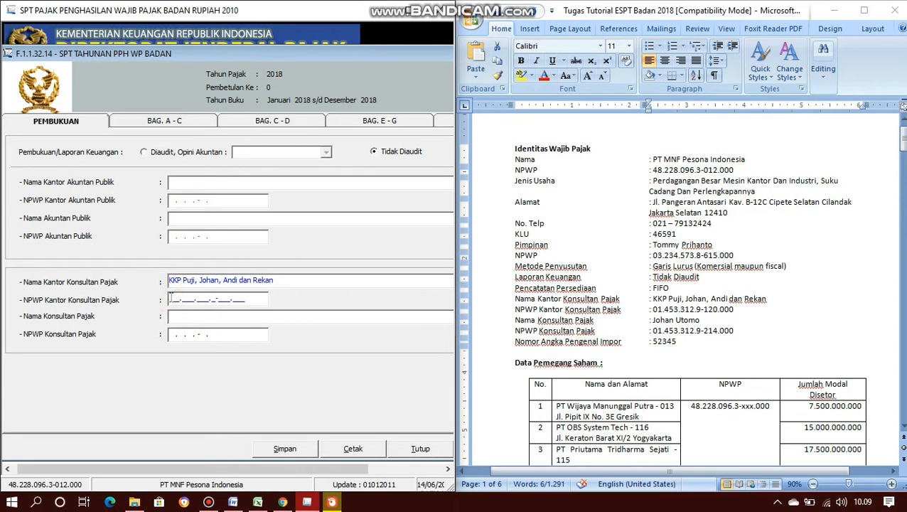
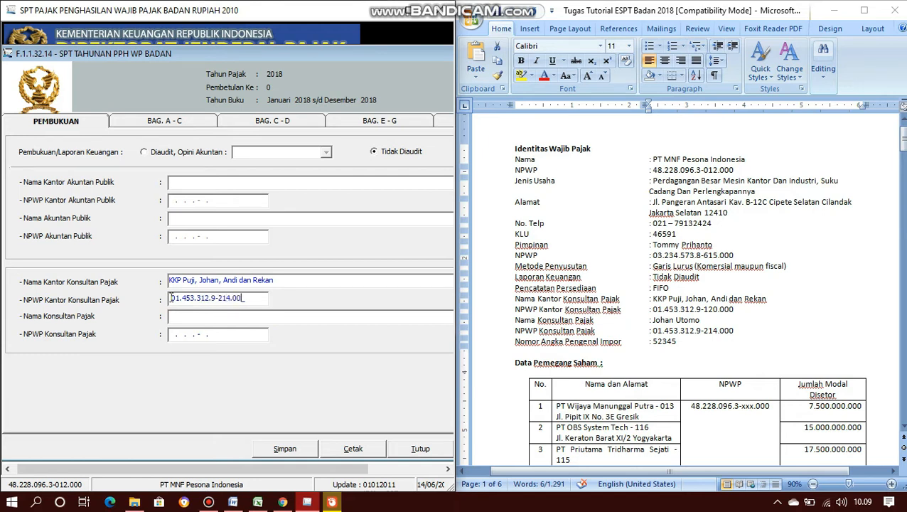
# - Paste the consultant's name from Word into Nama Konsultan Pajak and type the consultant's NPWP
pyautogui.click(198, 319)
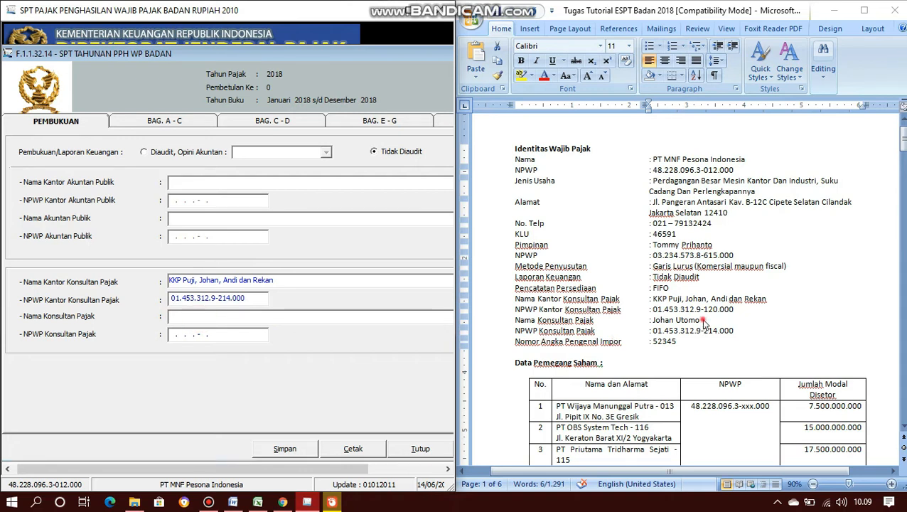
pyautogui.click(702, 319)
pyautogui.moveTo(704, 320); pyautogui.dragTo(653, 322)
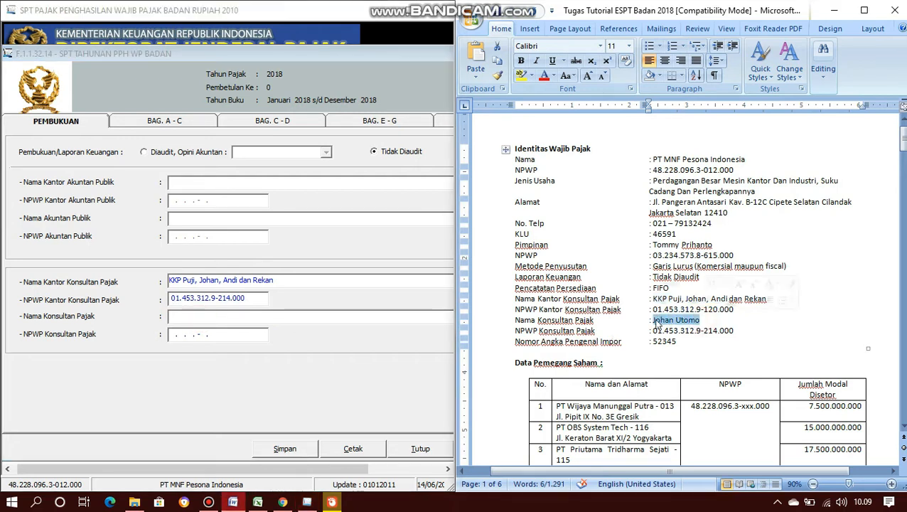
pyautogui.click(189, 320)
pyautogui.rightClick(191, 318)
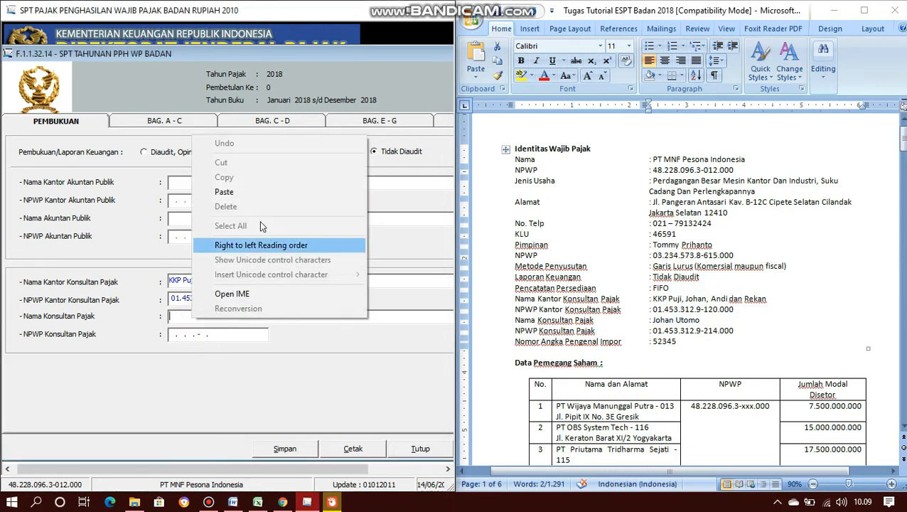
pyautogui.click(239, 192)
pyautogui.click(169, 335)
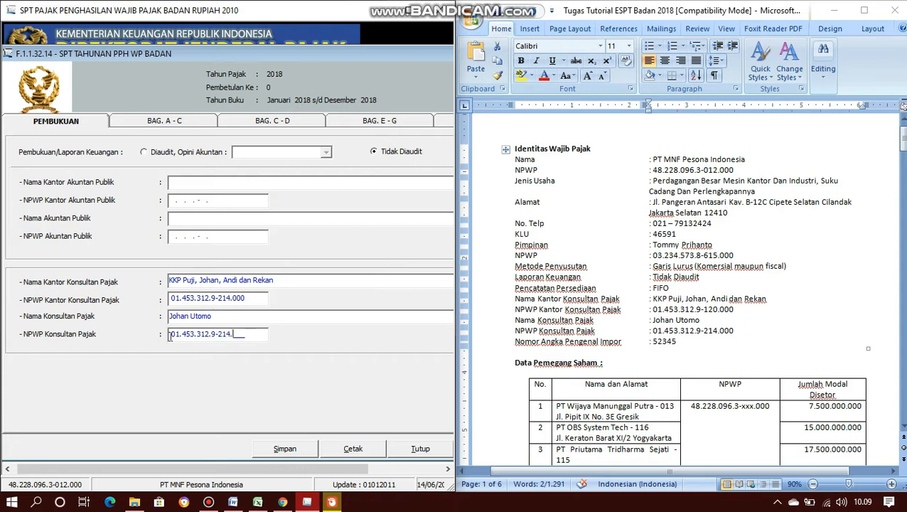
# - Correct the final digits of the office NPWP and save the Pembukuan data
pyautogui.click(231, 300)
pyautogui.press('BackSpace')
pyautogui.press('BackSpace')
pyautogui.press('BackSpace')
pyautogui.write('120')
pyautogui.click(250, 333)
pyautogui.click(286, 449)
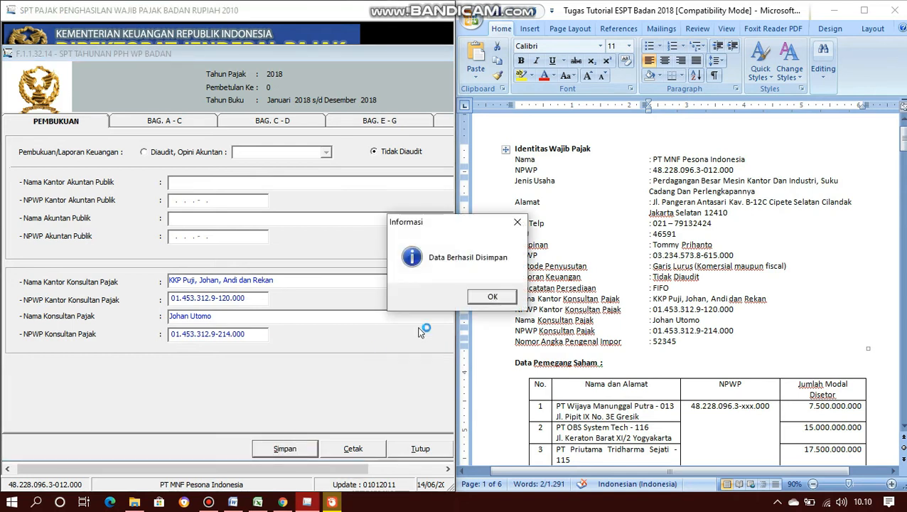
pyautogui.click(483, 297)
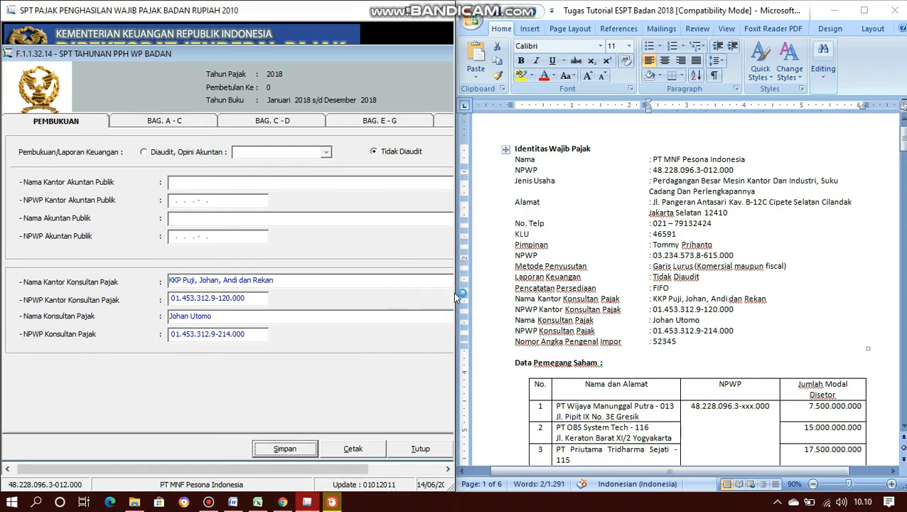
# - Show section A–C full-screen and centred, with PPh terutang 1.565.443.250 under tariff 4a
pyautogui.click(164, 123)
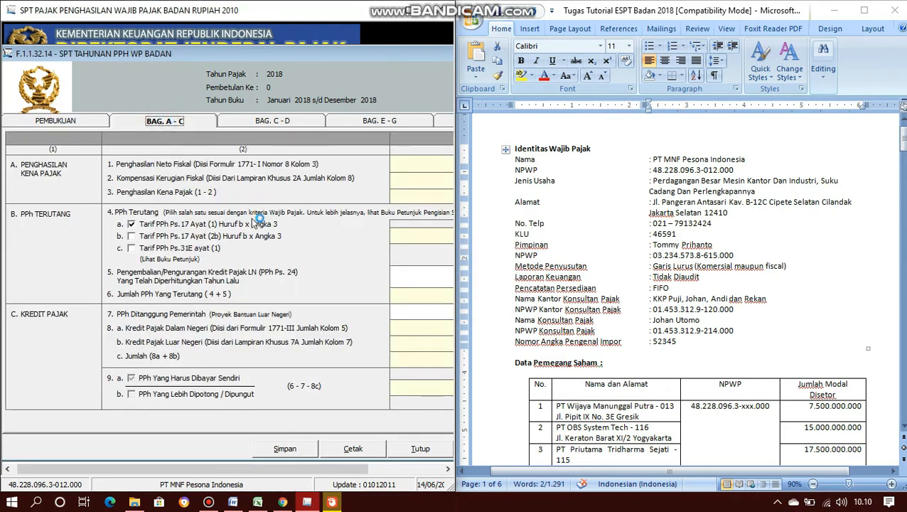
pyautogui.doubleClick(404, 9)
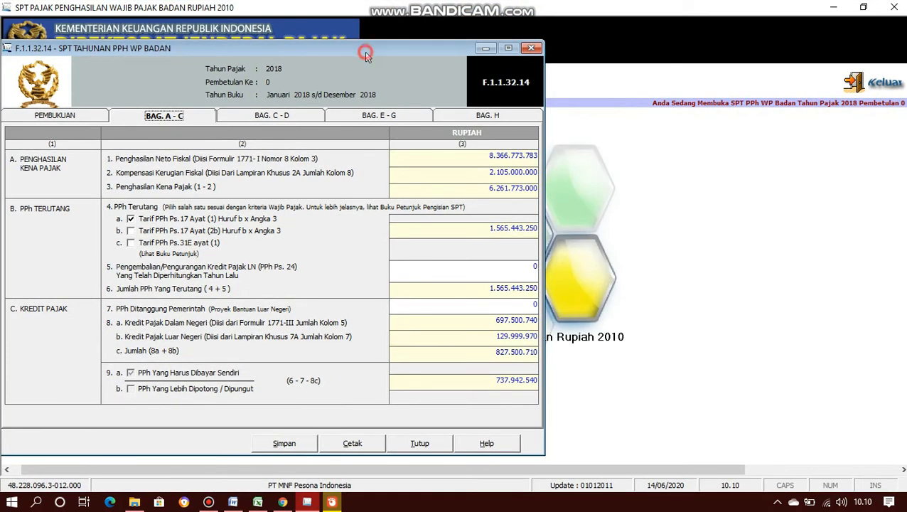
pyautogui.moveTo(366, 57); pyautogui.dragTo(548, 56)
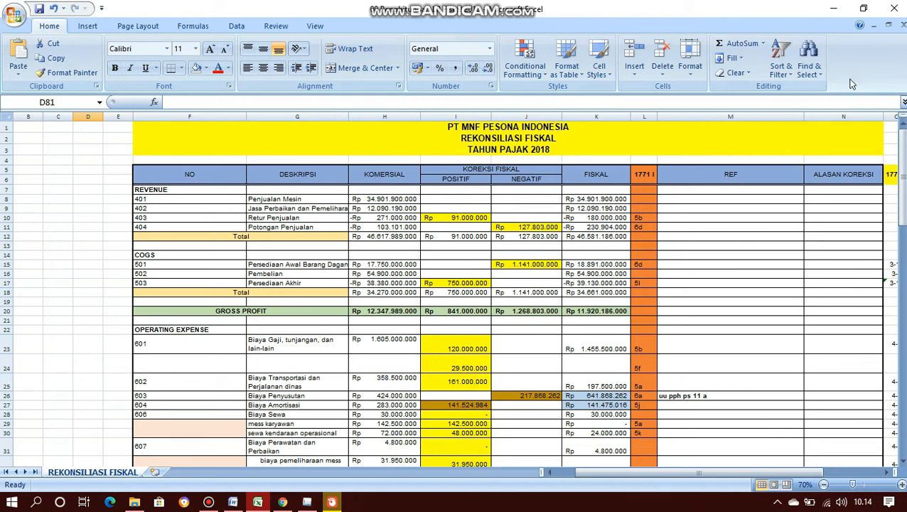
# - Check the =H8+H9+H10+H11 formula behind 46.617.989.000 in H12, then return to e-SPT
pyautogui.click(384, 238)
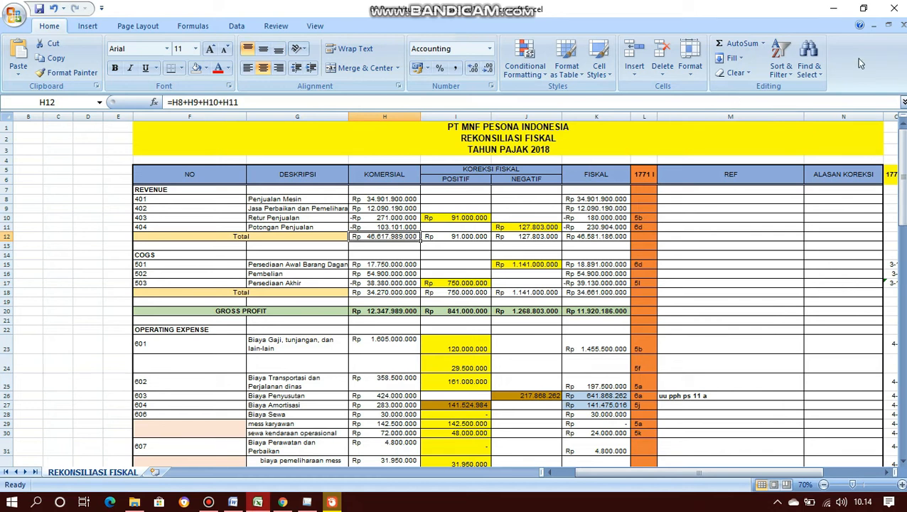
pyautogui.hotkey('alt', 'Tab')
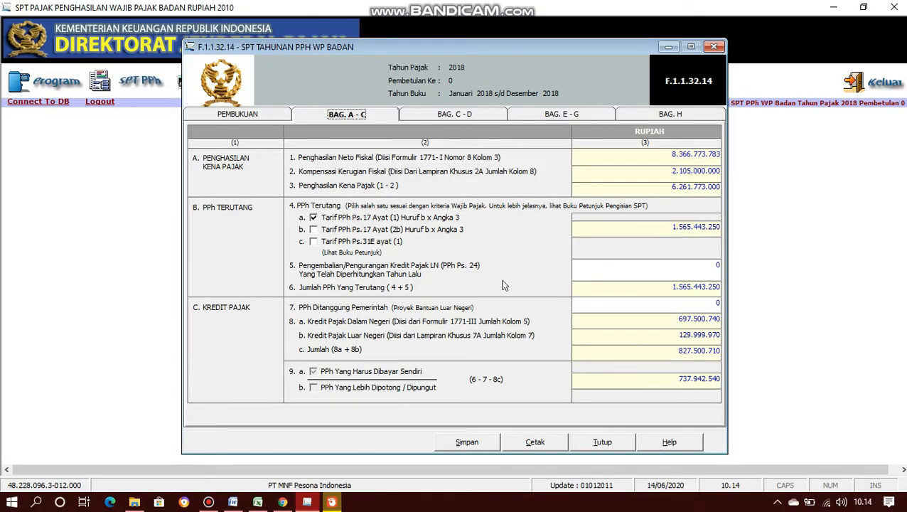
# - Compare tariffs 4a, 4b and 4c, keeping Ps.31E ayat (1) for PPh terutang 1.484.850.674
pyautogui.click(314, 243)
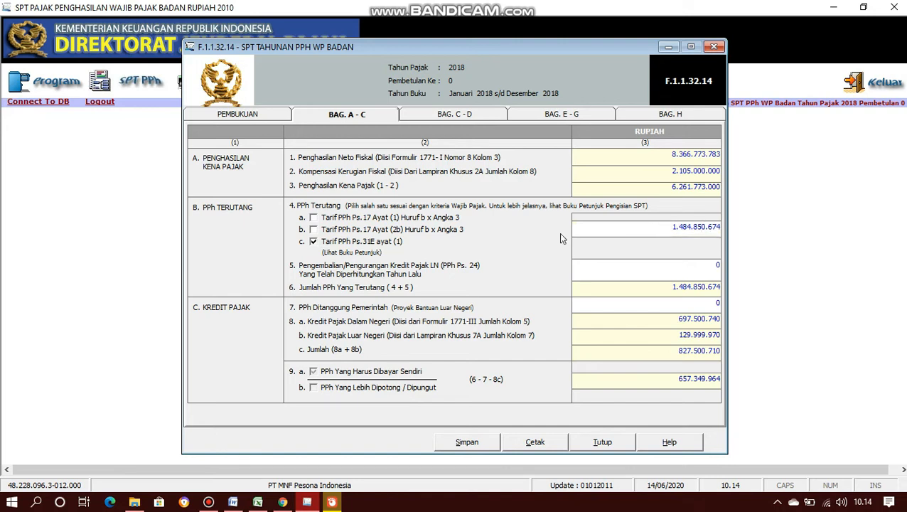
pyautogui.click(313, 217)
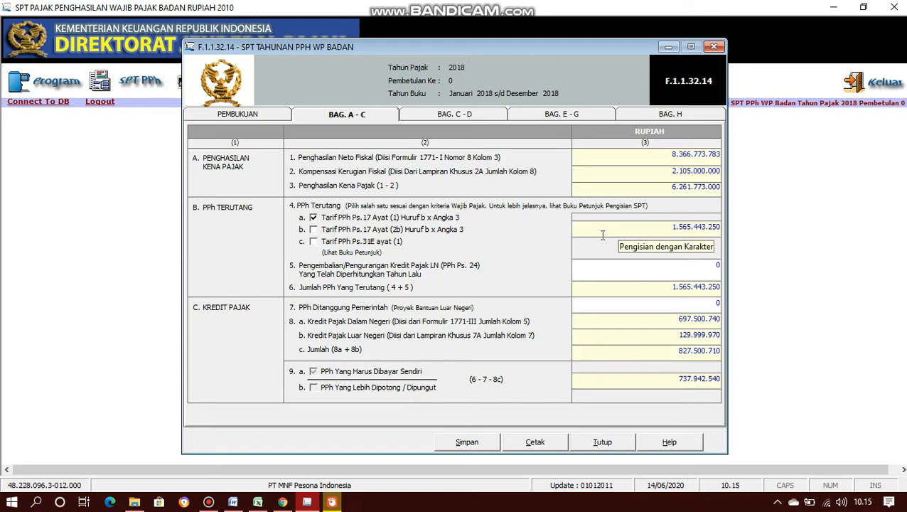
pyautogui.click(313, 229)
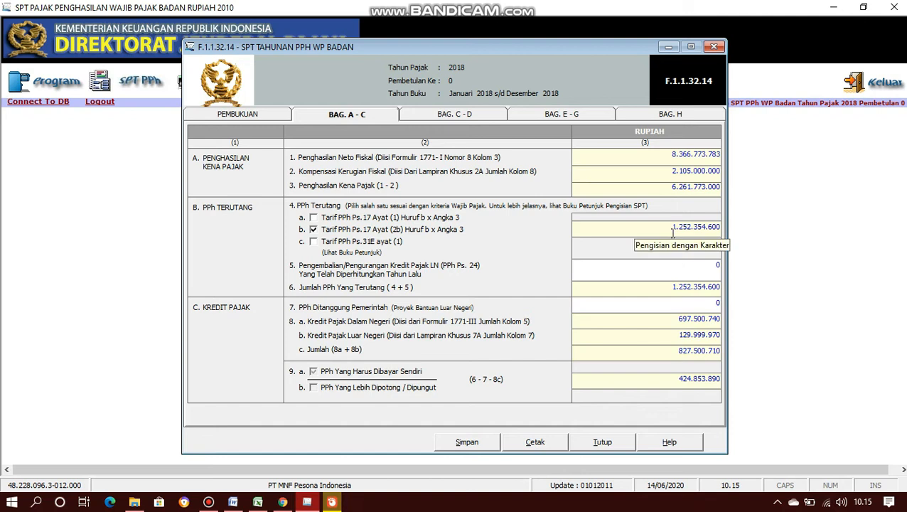
pyautogui.click(313, 242)
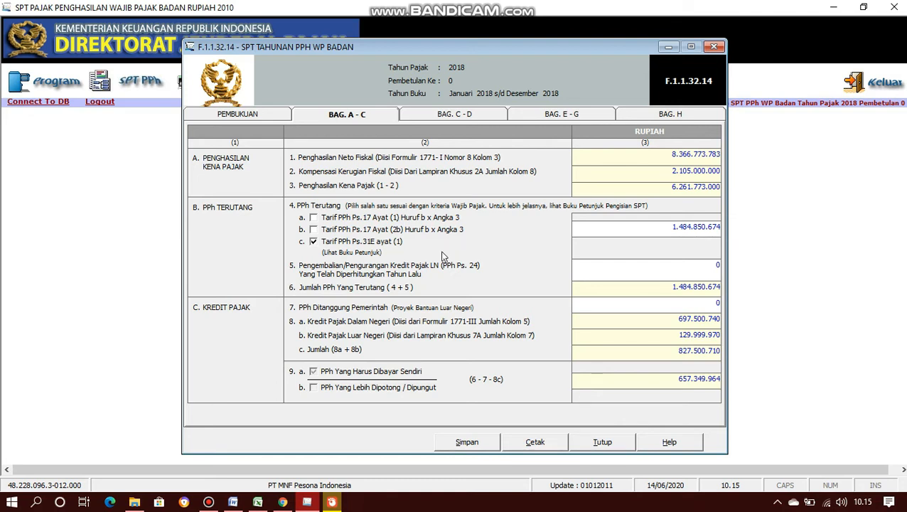
# - Scroll the SE-02/PJ/2015 PDF to the PT B example and highlight its Rp6.000.000.000,00 turnover
pyautogui.click(283, 502)
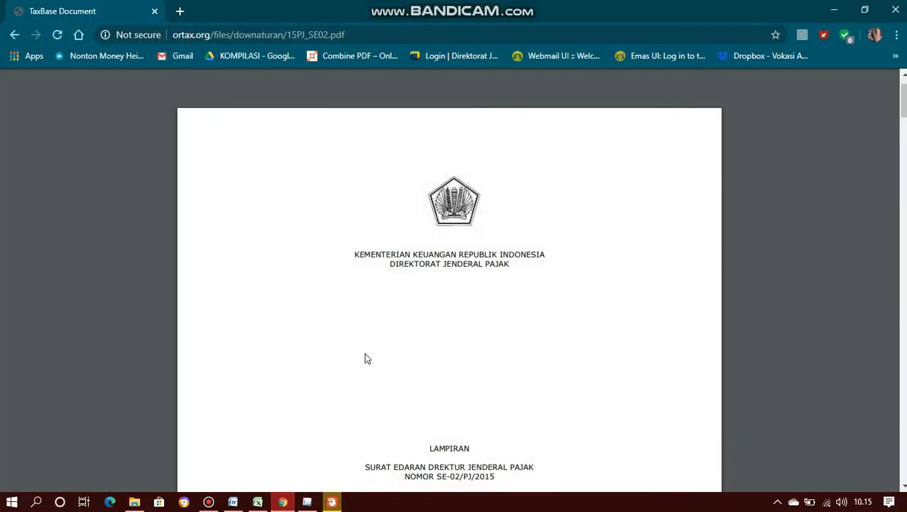
pyautogui.scroll(-2, 366, 359)
pyautogui.scroll(-15, 366, 359)
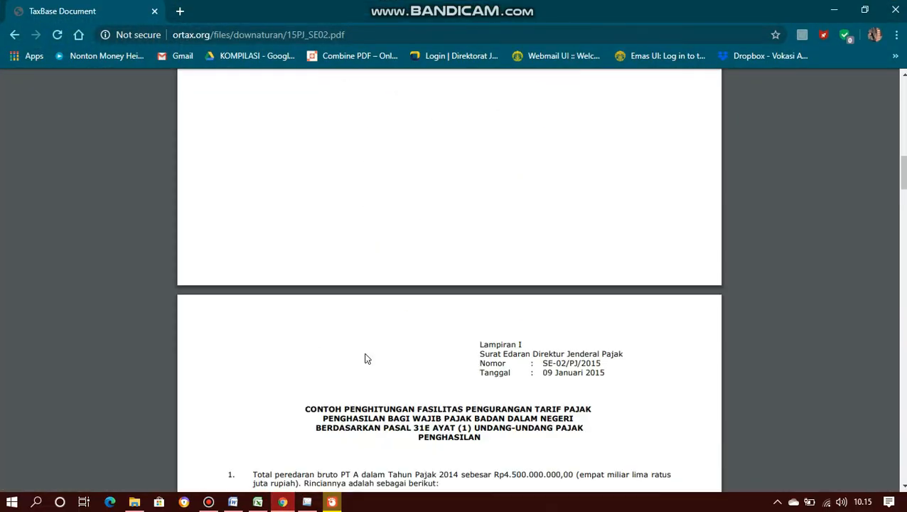
pyautogui.scroll(-3, 366, 359)
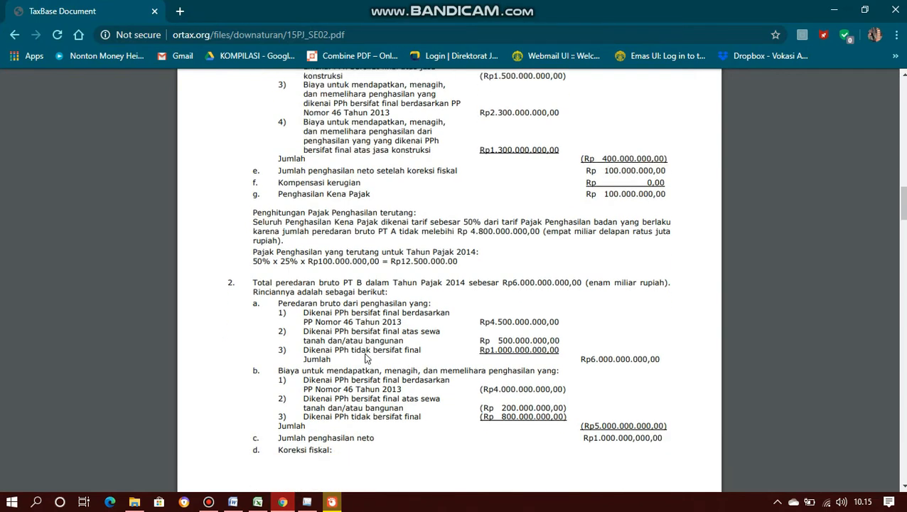
pyautogui.scroll(-1, 367, 358)
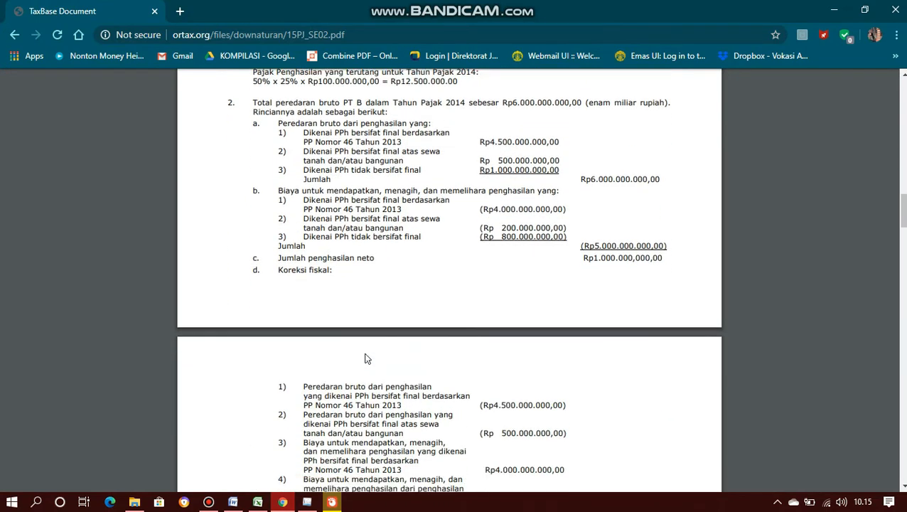
pyautogui.scroll(1, 488, 164)
pyautogui.click(501, 158)
pyautogui.moveTo(501, 157); pyautogui.dragTo(588, 163)
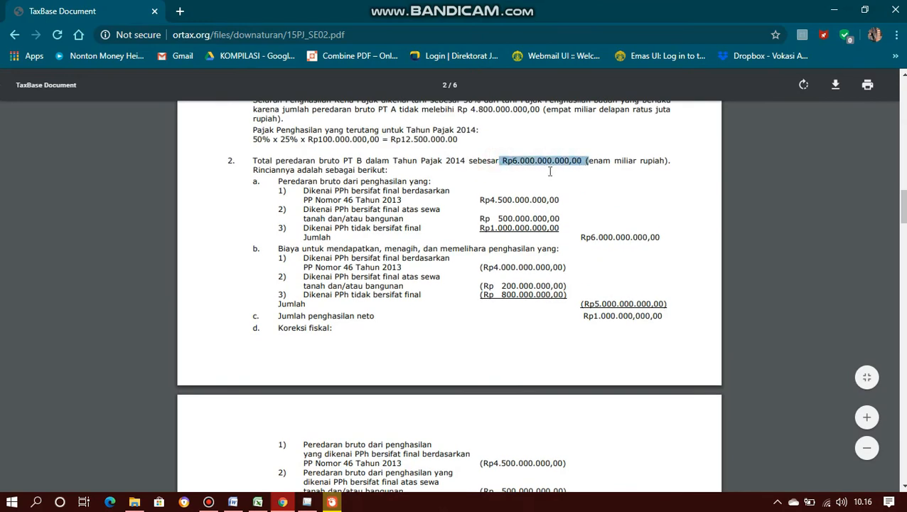
pyautogui.click(475, 179)
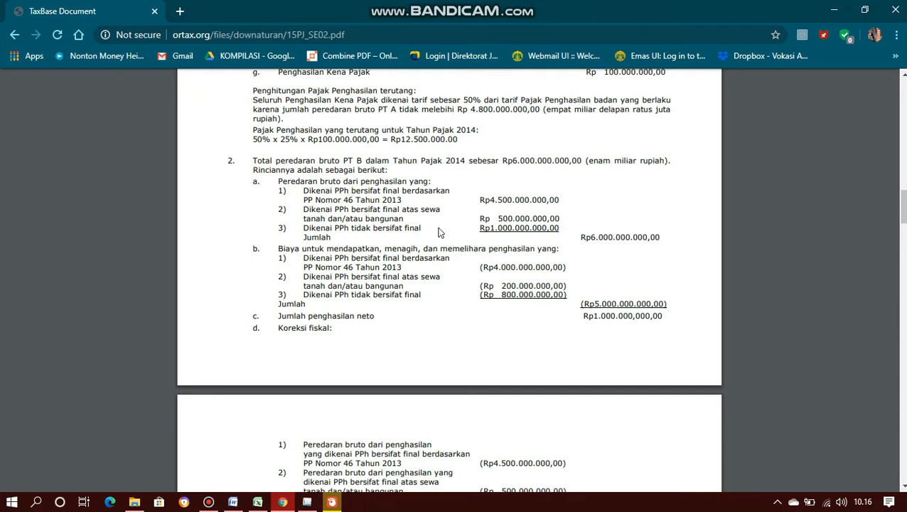
# - Review the Rp6.000.000.000,00 divisor used in the Fasilitas 31E calculation
pyautogui.scroll(-3, 439, 232)
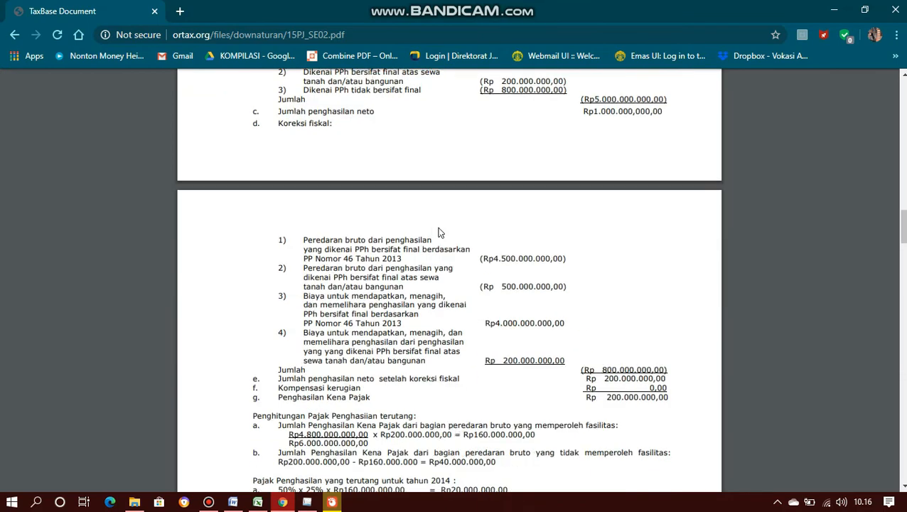
pyautogui.scroll(-1, 437, 238)
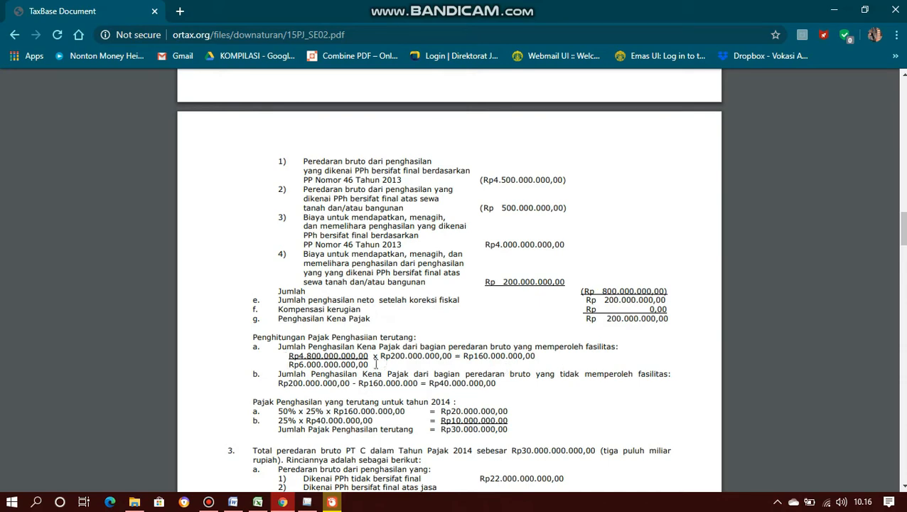
pyautogui.moveTo(370, 364); pyautogui.dragTo(288, 364)
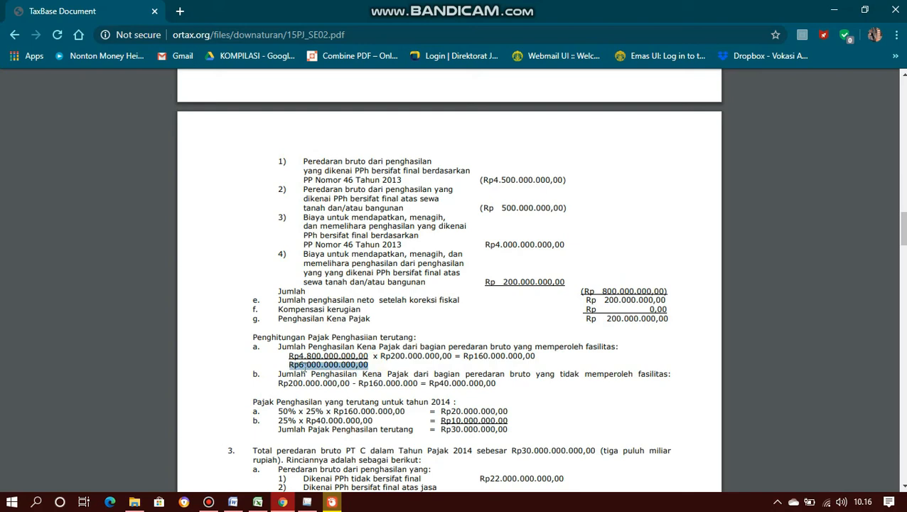
pyautogui.click(828, 153)
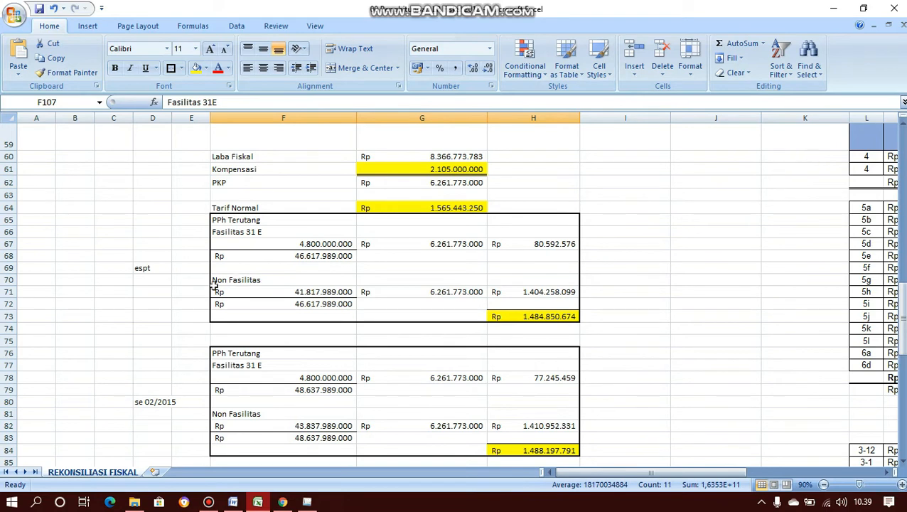
# - Inspect the espt and se 02/2015 notes, the 4.800.000.000 limit and 46.617.989.000 revenue from H12
pyautogui.click(145, 270)
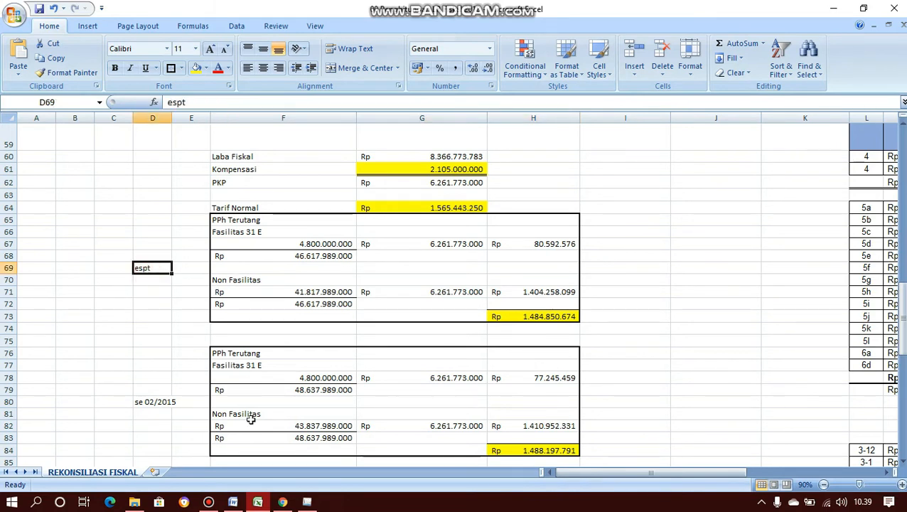
pyautogui.click(140, 404)
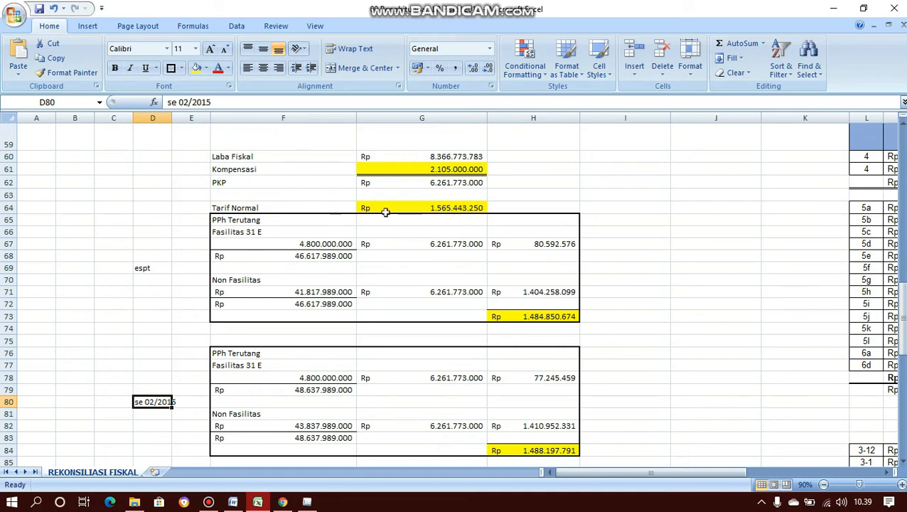
pyautogui.click(259, 232)
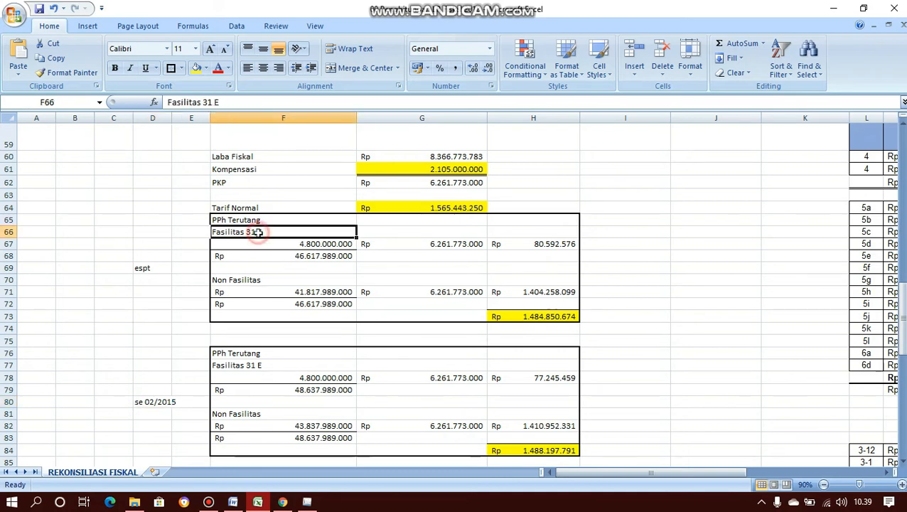
pyautogui.click(286, 245)
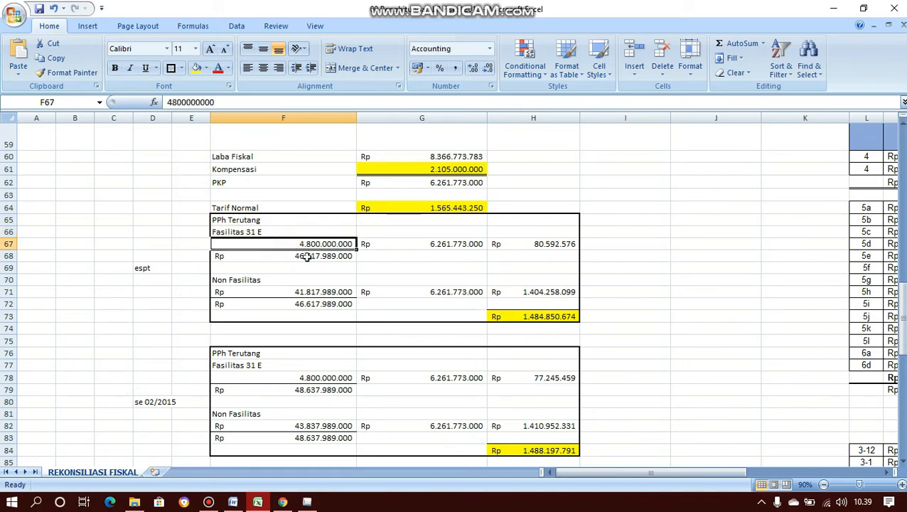
pyautogui.click(306, 256)
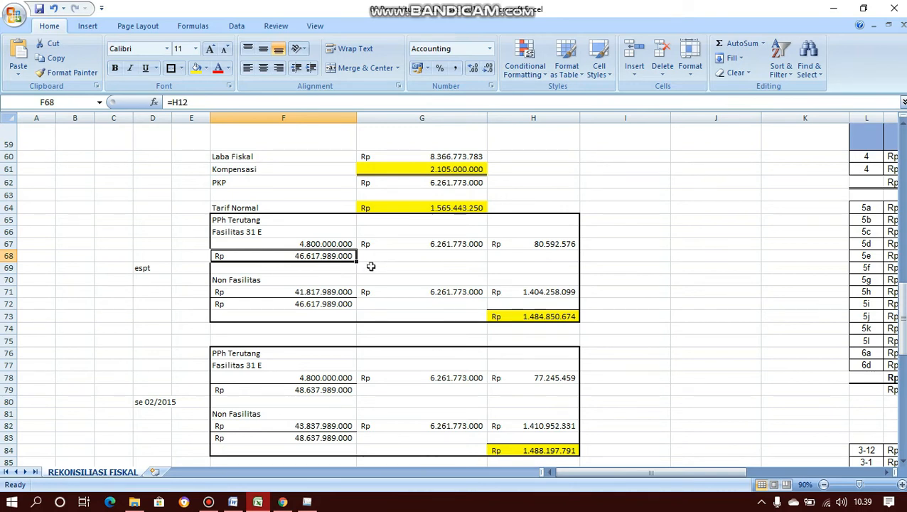
# - Check 6.261.773.000 from G62 and Laba Fiskal in G60, then edit H67 to =F67*G67/F68*25%*50%
pyautogui.click(403, 244)
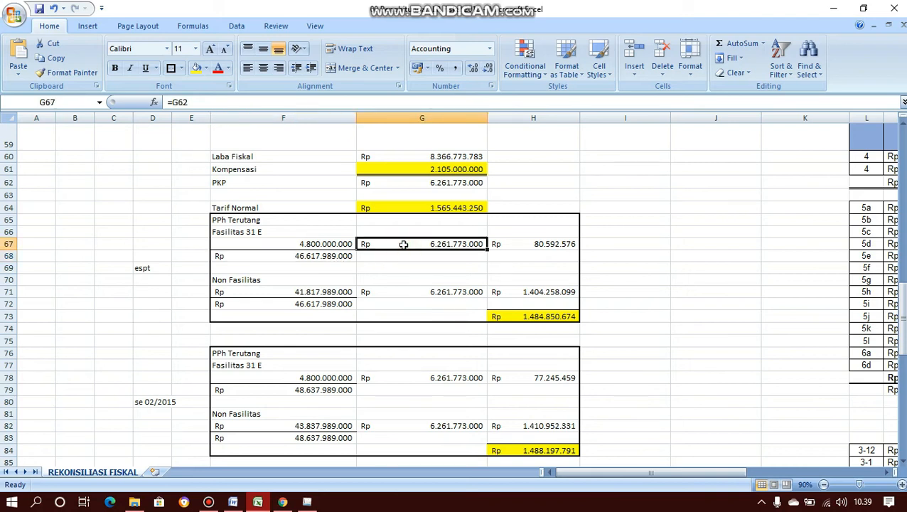
pyautogui.click(435, 158)
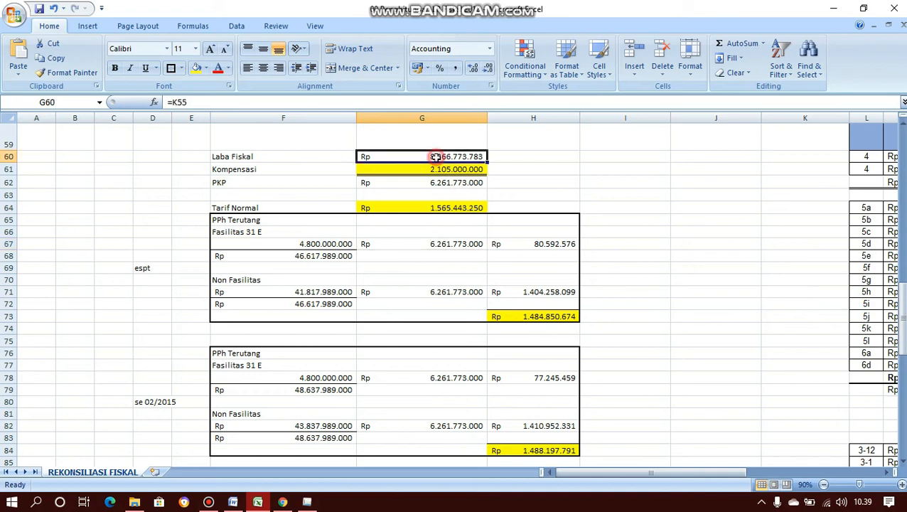
pyautogui.press('Down')
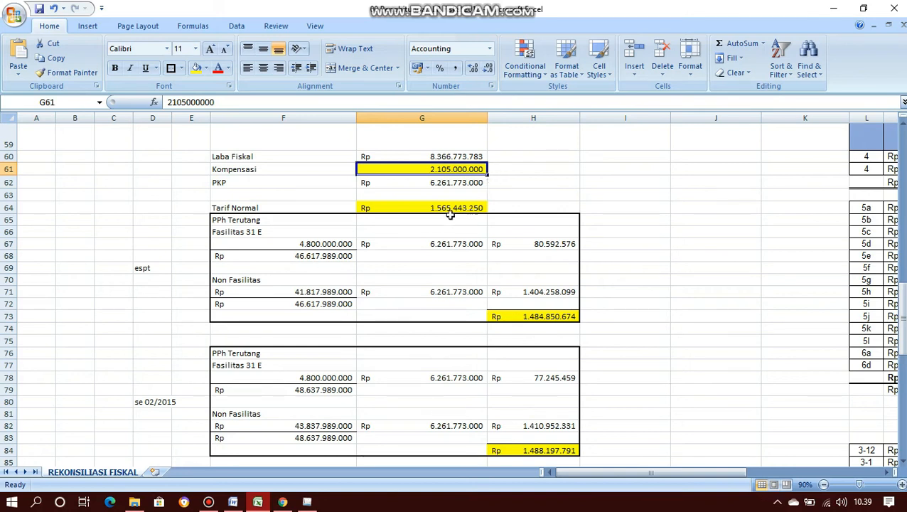
pyautogui.click(512, 244)
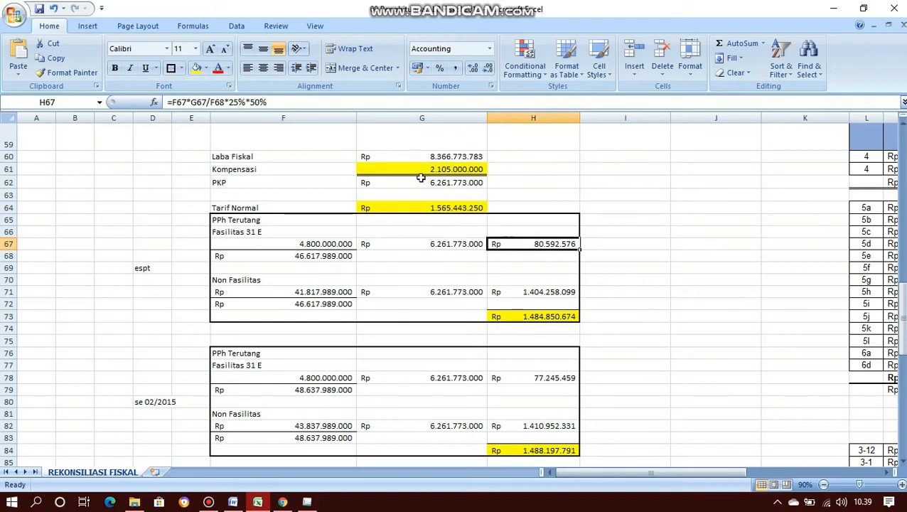
pyautogui.click(293, 102)
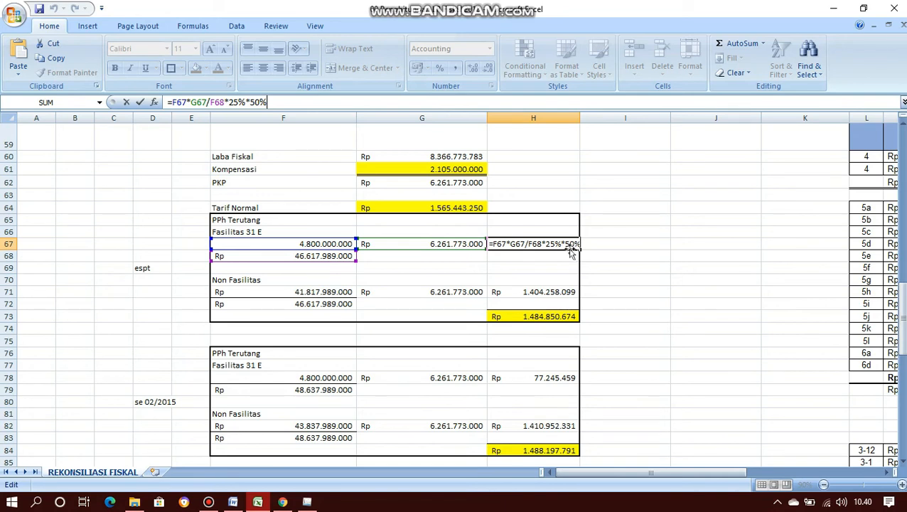
pyautogui.press('Return')
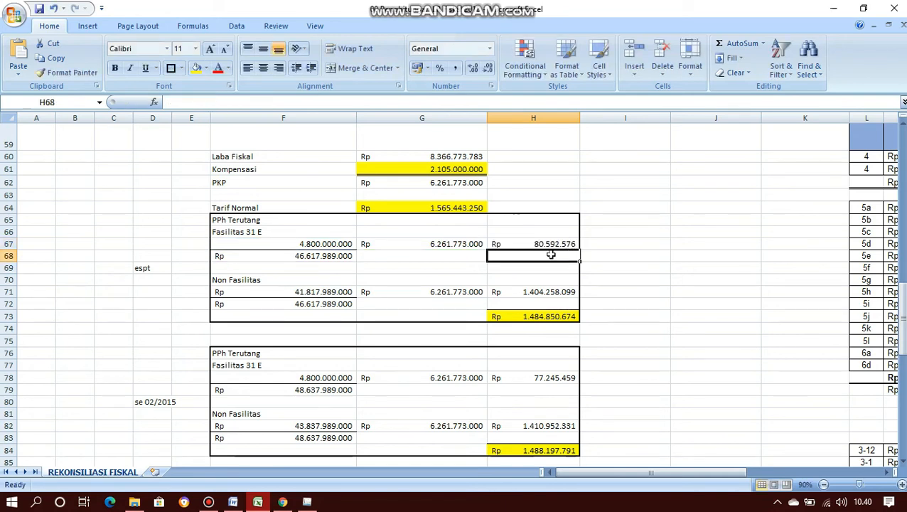
pyautogui.click(332, 293)
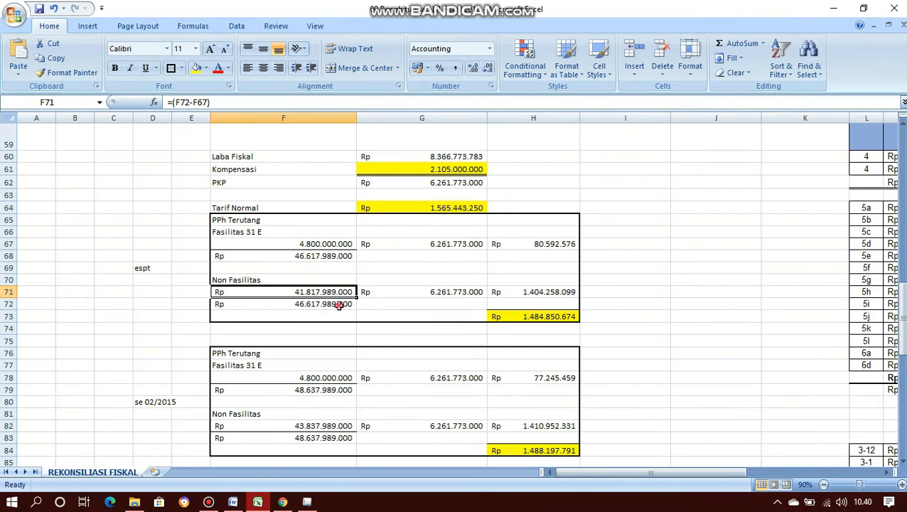
pyautogui.click(339, 304)
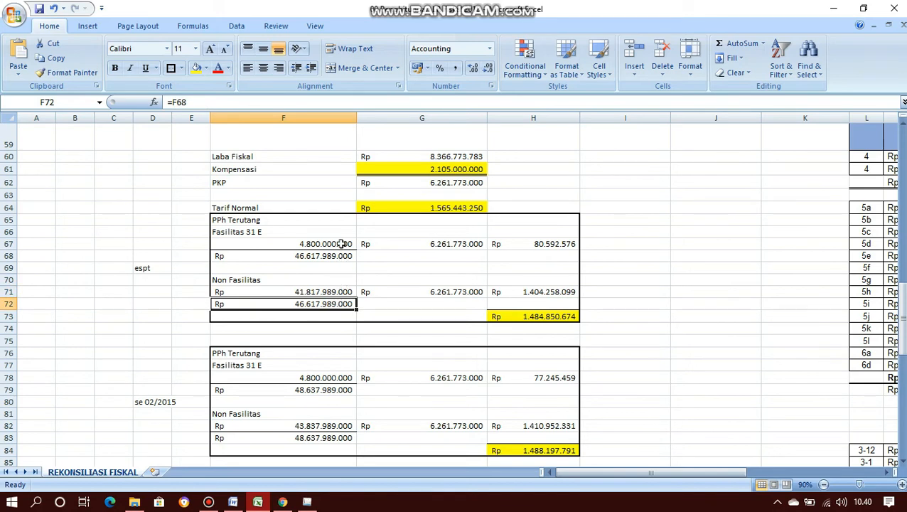
pyautogui.click(379, 292)
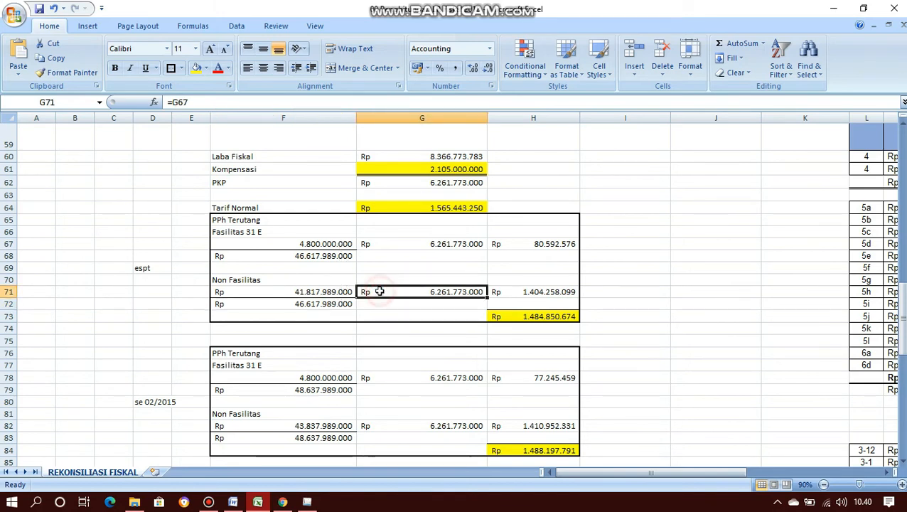
pyautogui.click(501, 293)
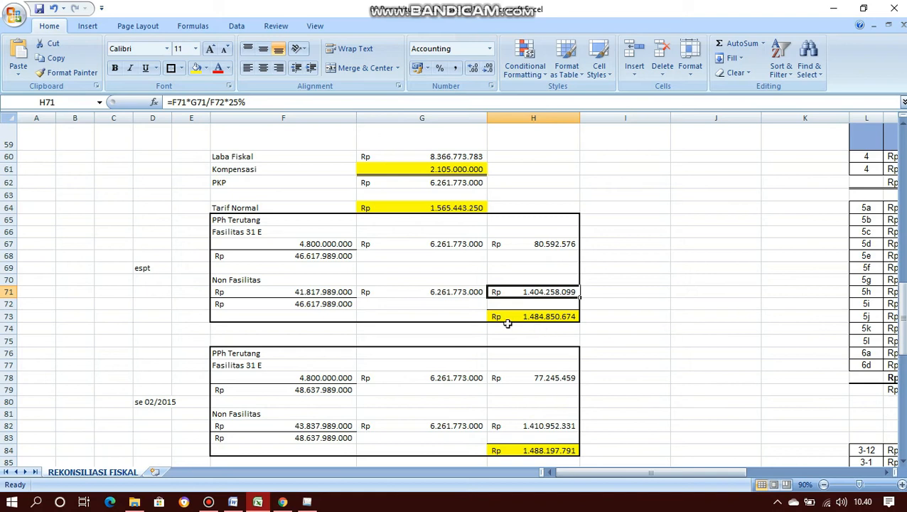
pyautogui.click(508, 319)
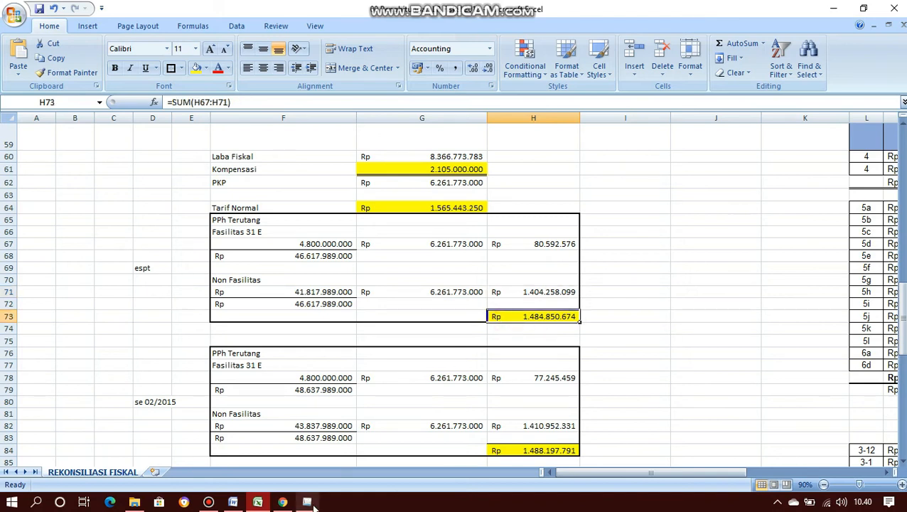
pyautogui.moveTo(313, 503)
pyautogui.moveTo(311, 459)
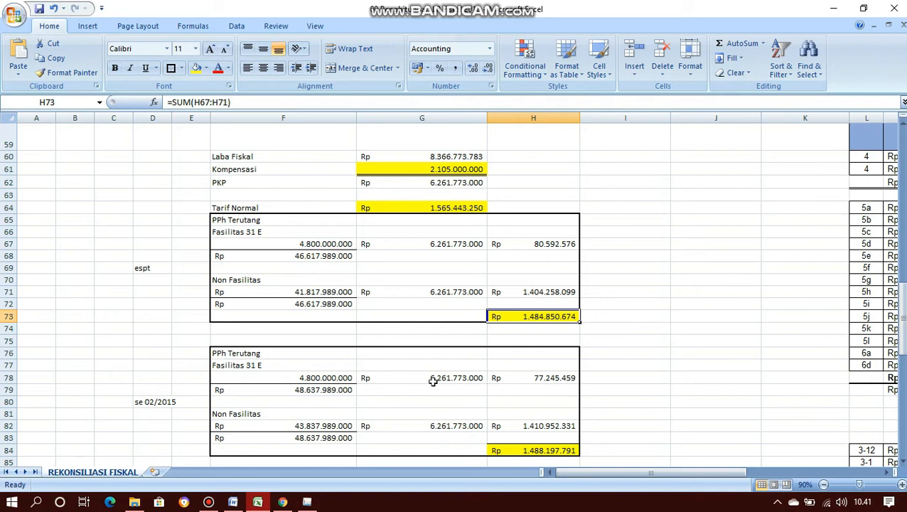
# - Review and confirm the se 02/2015 gross income formula in F79
pyautogui.click(347, 393)
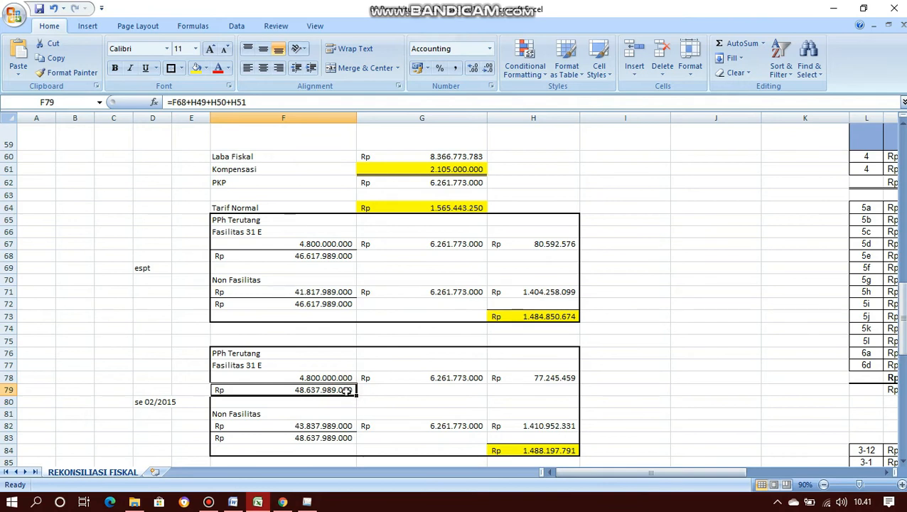
pyautogui.click(265, 101)
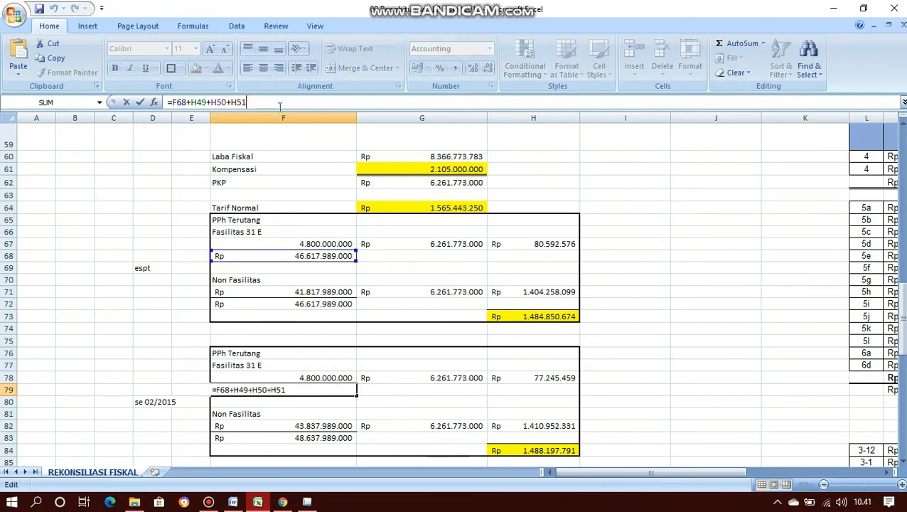
pyautogui.scroll(6, 431, 227)
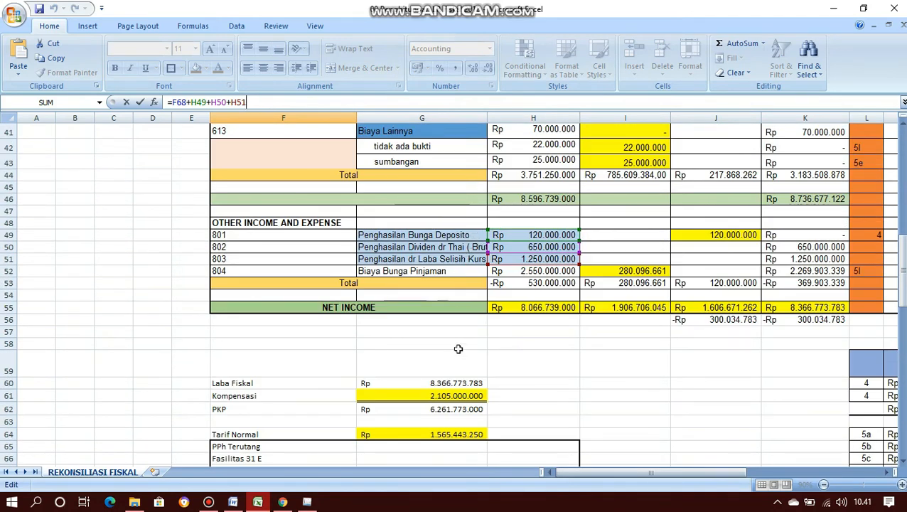
pyautogui.scroll(-6, 459, 349)
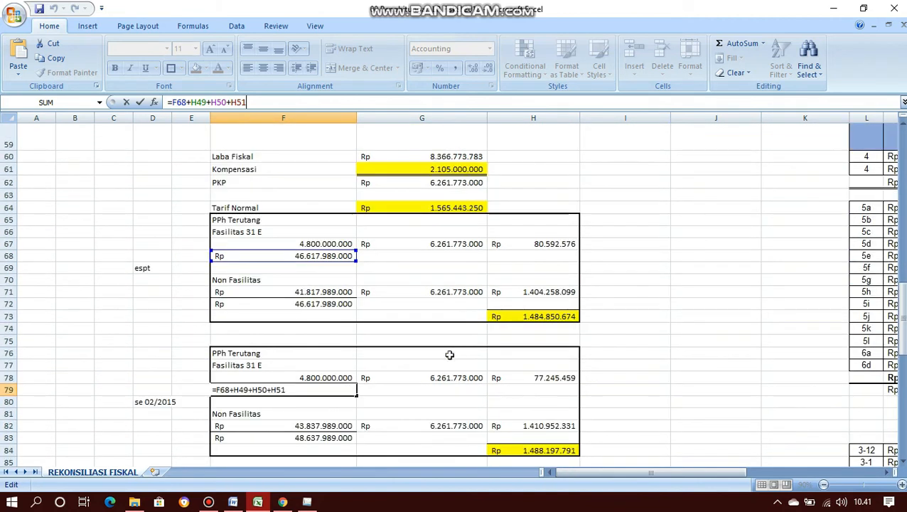
pyautogui.press('Return')
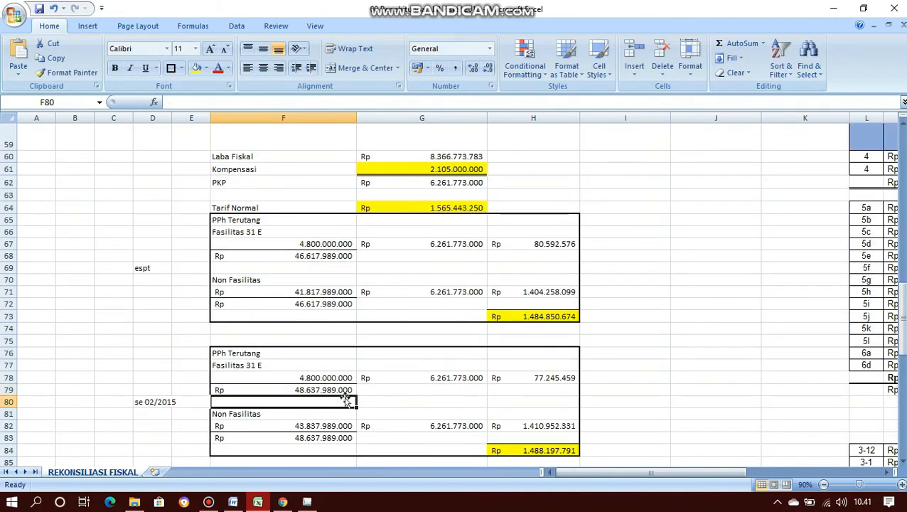
# - Check the G78, H78, H82, F82 and G82 formulas, then copy the 1.488.197.791 total in H84
pyautogui.click(401, 380)
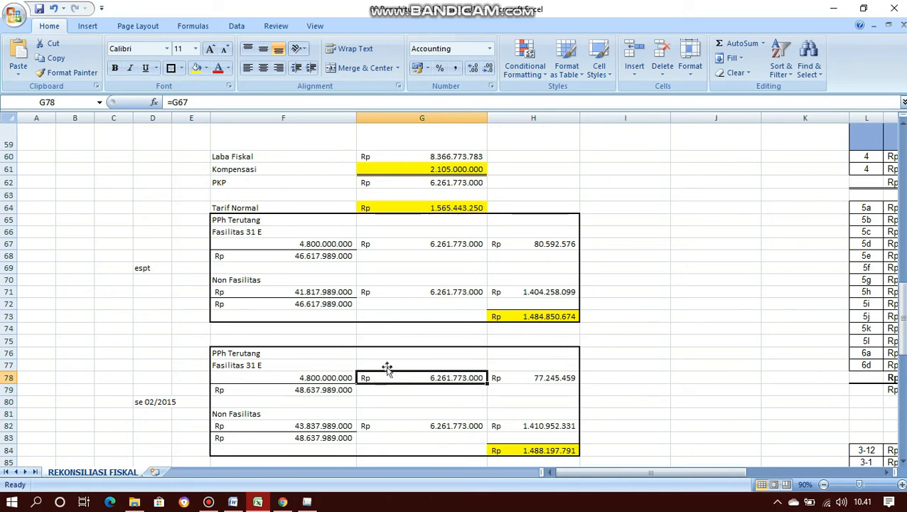
pyautogui.click(500, 377)
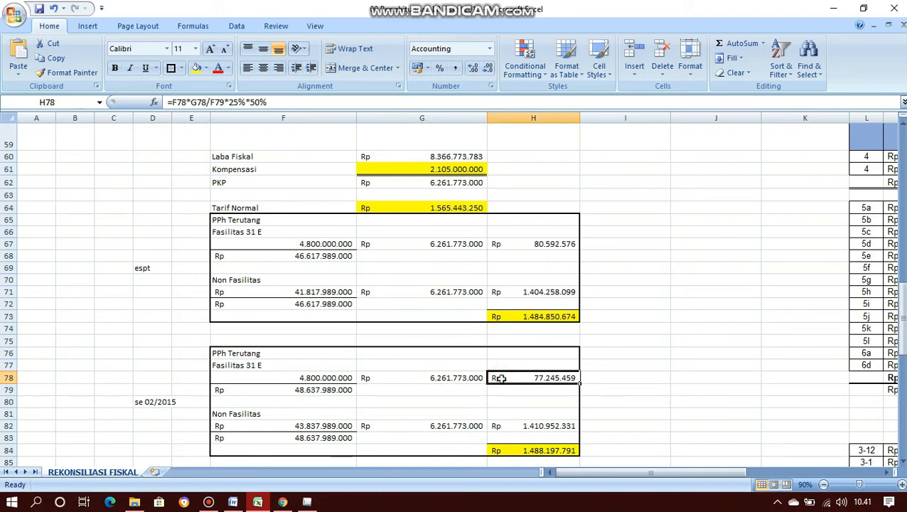
pyautogui.click(510, 427)
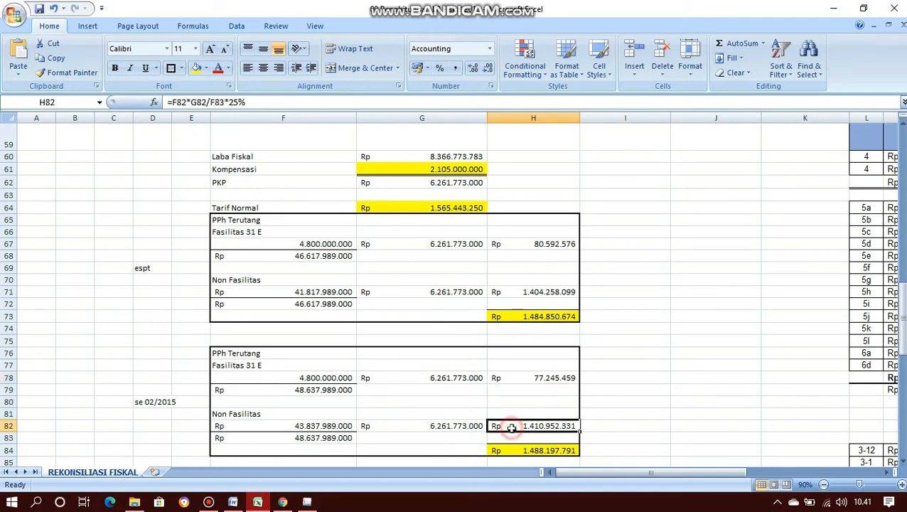
pyautogui.click(332, 425)
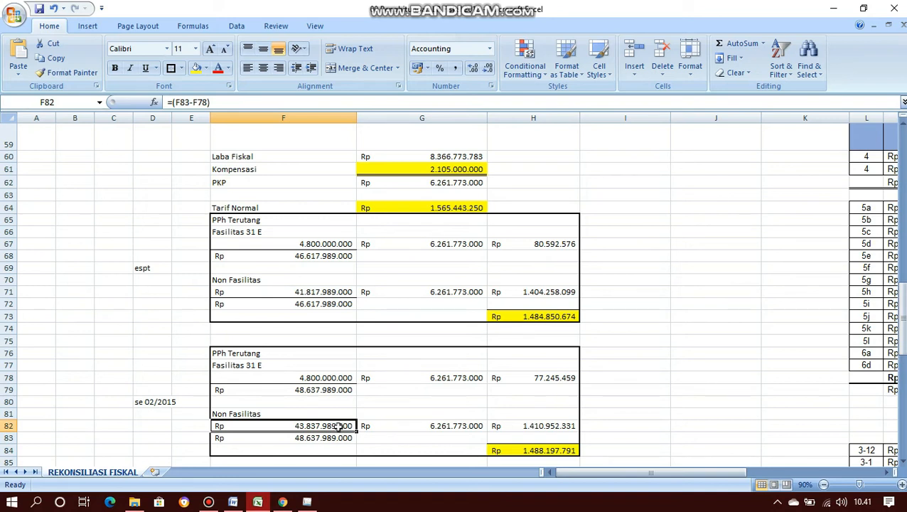
pyautogui.click(412, 426)
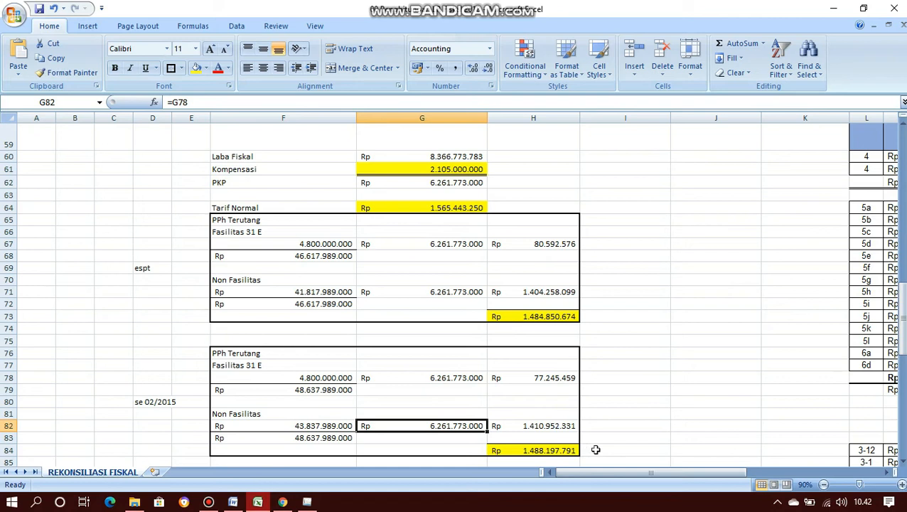
pyautogui.click(559, 450)
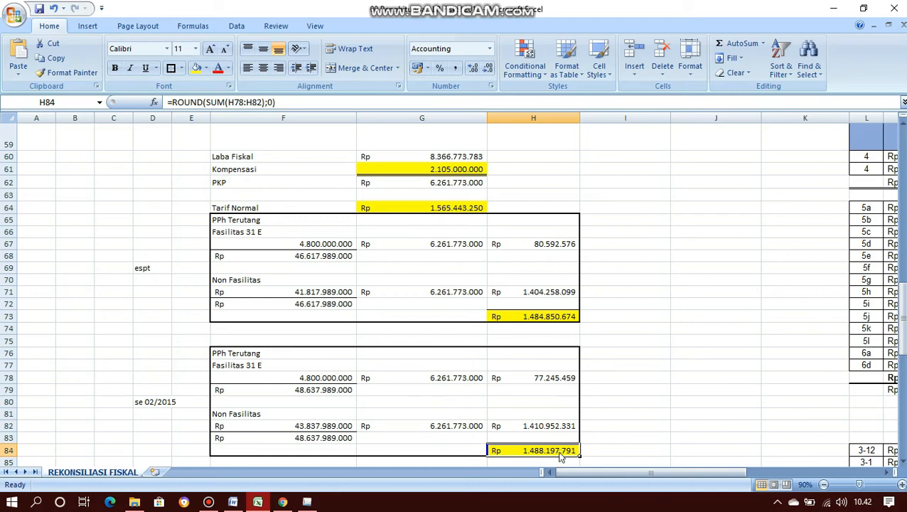
pyautogui.hotkey('ctrl', 'c')
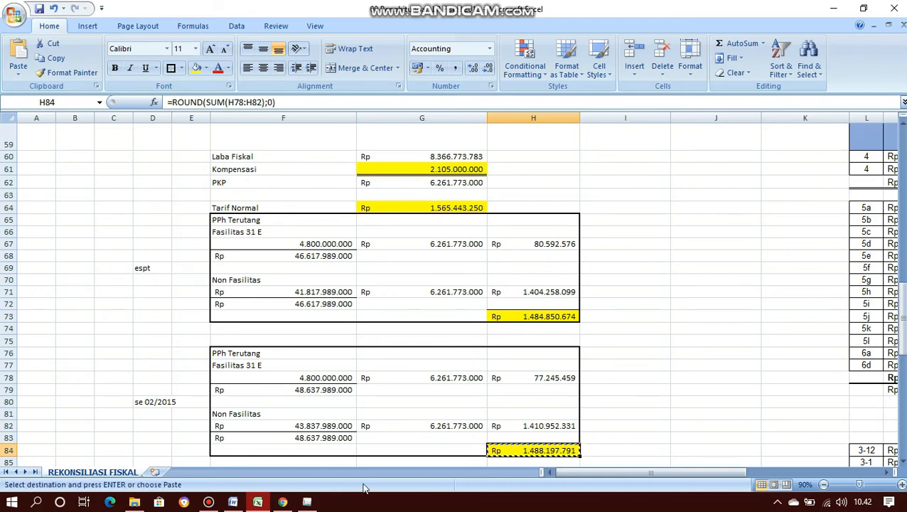
# - Paste 1.488.197.791 as the Ps.31E PPh Terutang in e-SPT, making line 9a 660.697.081
pyautogui.click(307, 502)
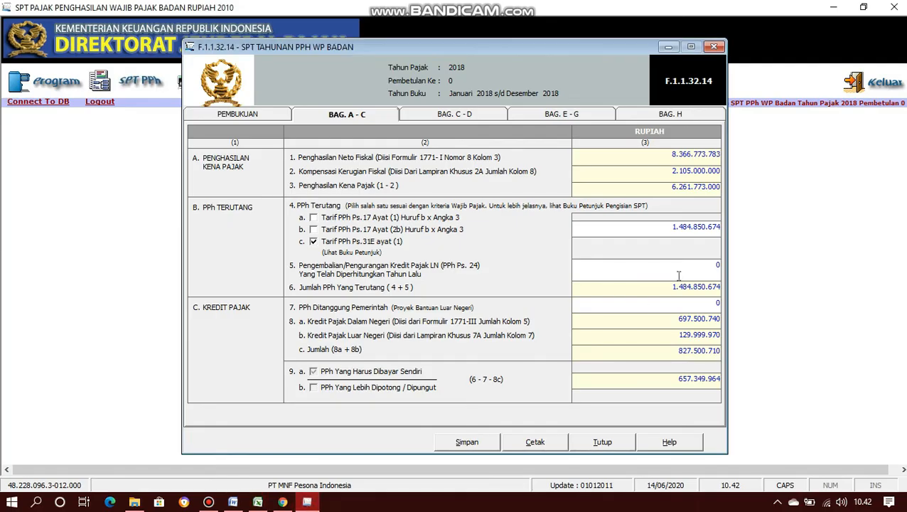
pyautogui.moveTo(668, 224); pyautogui.dragTo(723, 229)
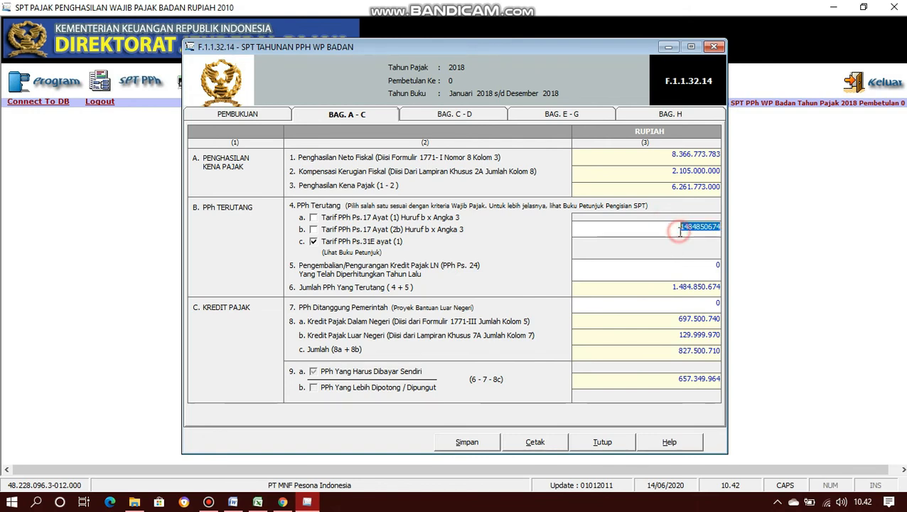
pyautogui.rightClick(680, 232)
pyautogui.click(713, 289)
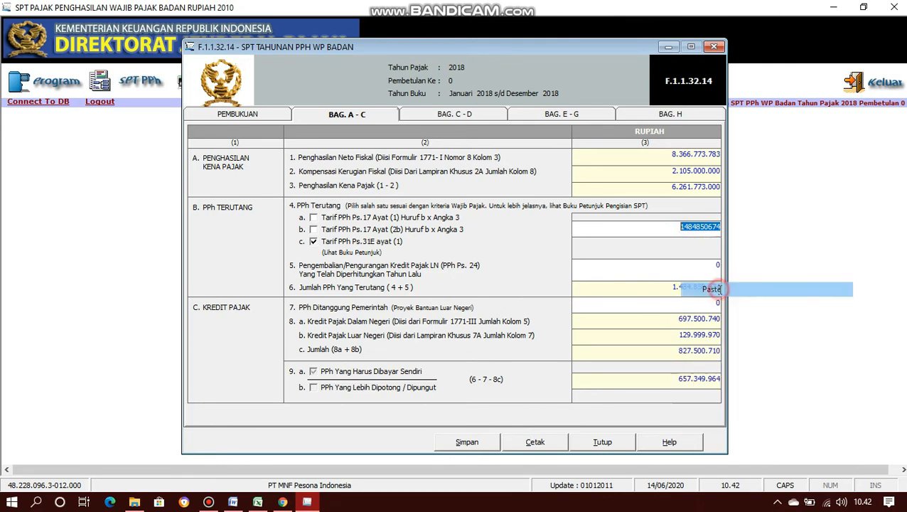
pyautogui.press('Tab')
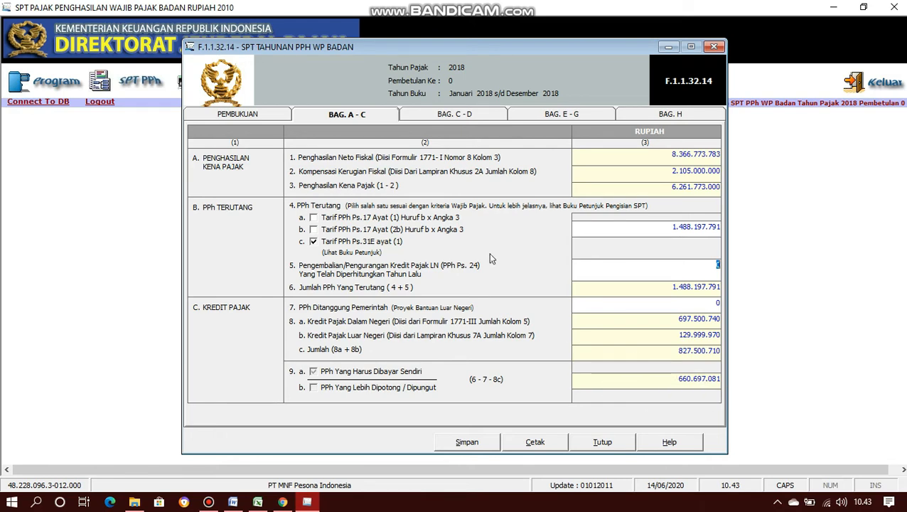
# - Save the Bag. A–C entries with line 9a at 660.697.081 and move on to Bag. C–D
pyautogui.click(472, 439)
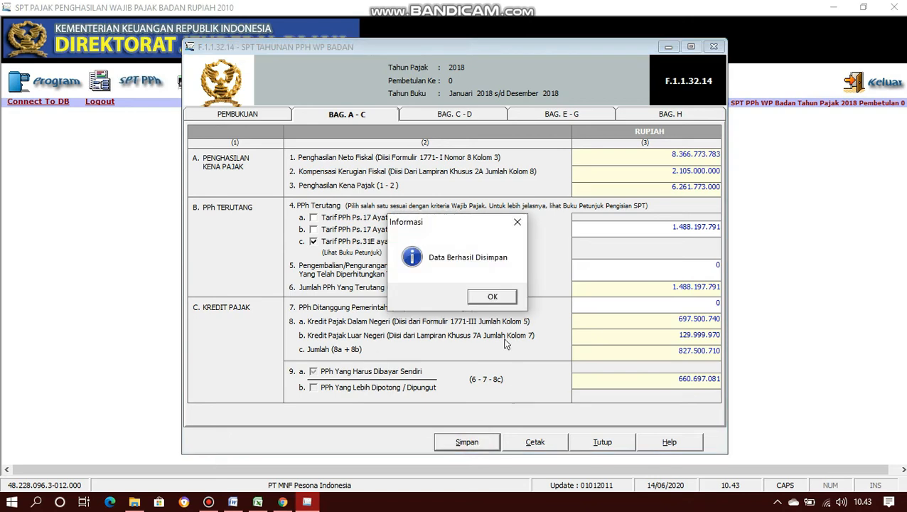
pyautogui.click(492, 298)
pyautogui.click(468, 114)
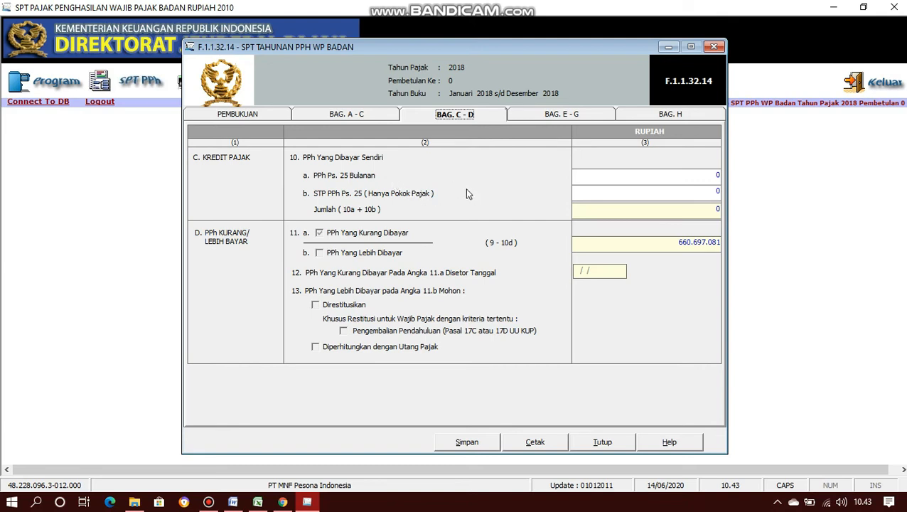
# - Recheck the Bag. A–C figures, return to Bag. C–D, and bring up the tutorial's 2018 PPh Pasal 25 table
pyautogui.click(386, 114)
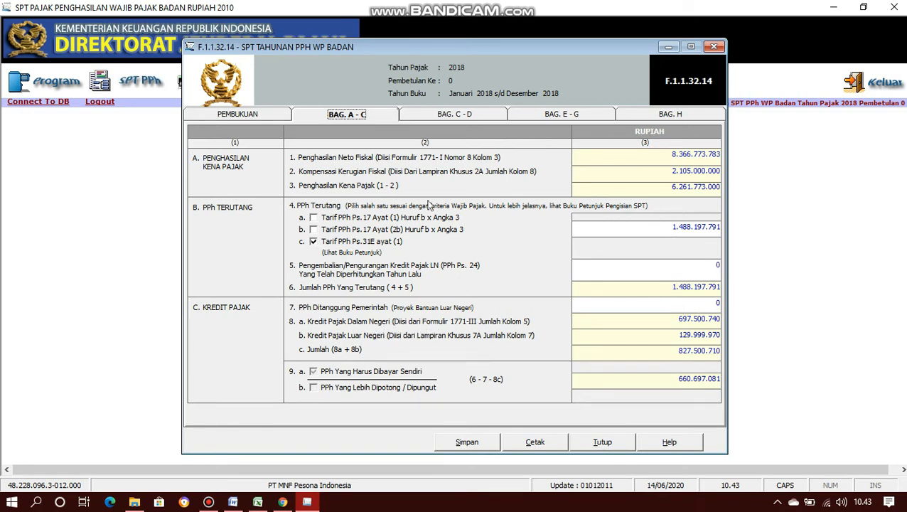
pyautogui.click(425, 115)
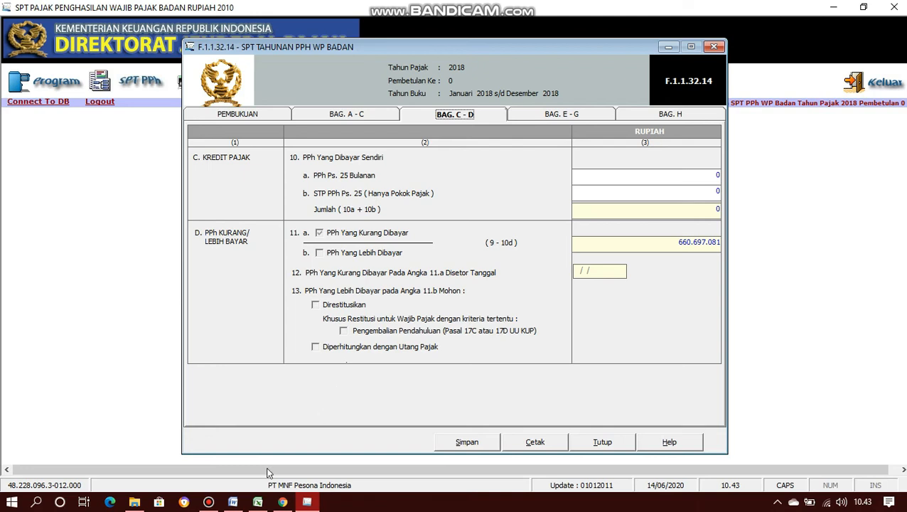
pyautogui.click(234, 504)
pyautogui.scroll(-2, 709, 252)
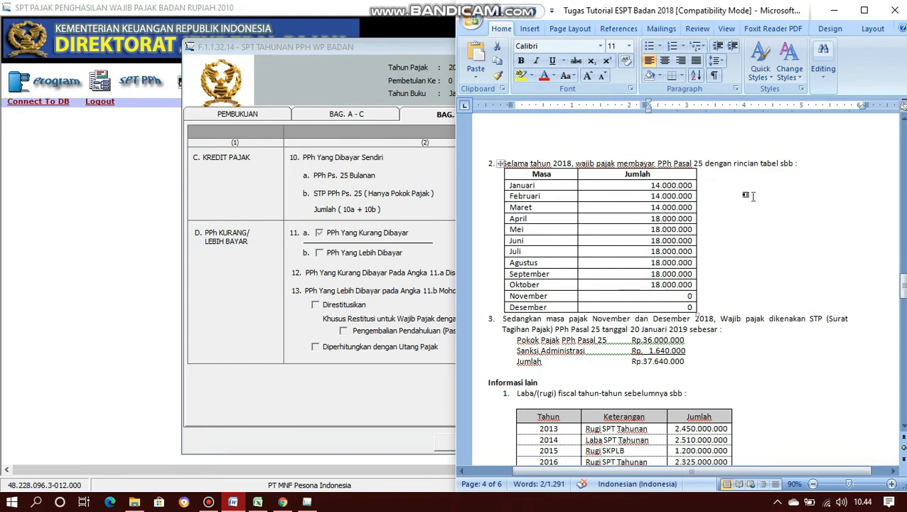
# - Read the tutorial's PPh Pasal 25 and STP amounts, then return to e-SPT field 10a
pyautogui.scroll(3, 746, 197)
pyautogui.scroll(-3, 718, 205)
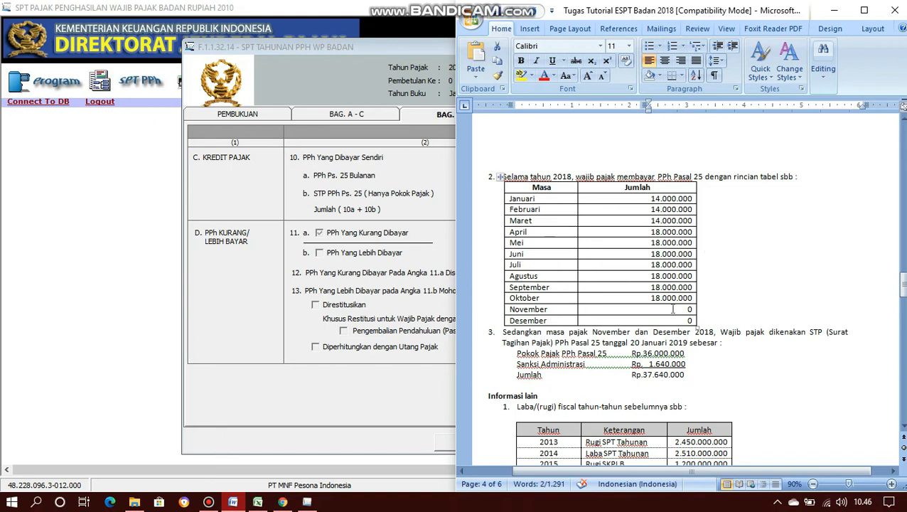
pyautogui.click(425, 173)
pyautogui.click(709, 175)
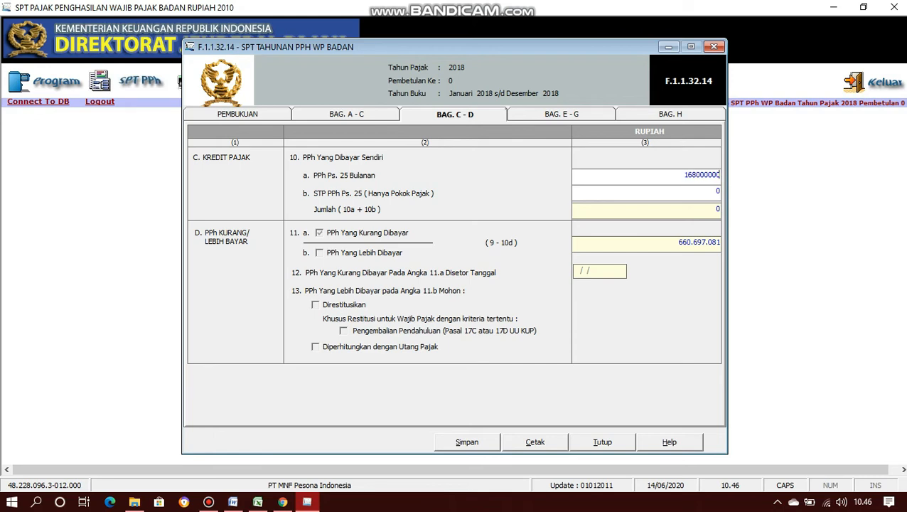
# - Enter 168.000.000 in line 10a and 36.000.000 in line 10b, totalling 204.000.000
pyautogui.write('168000000')
pyautogui.press('Tab')
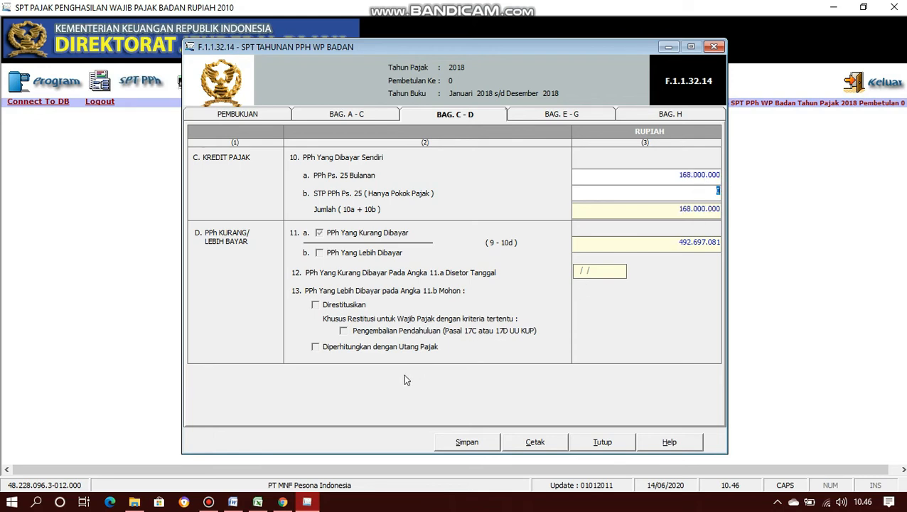
pyautogui.moveTo(233, 504)
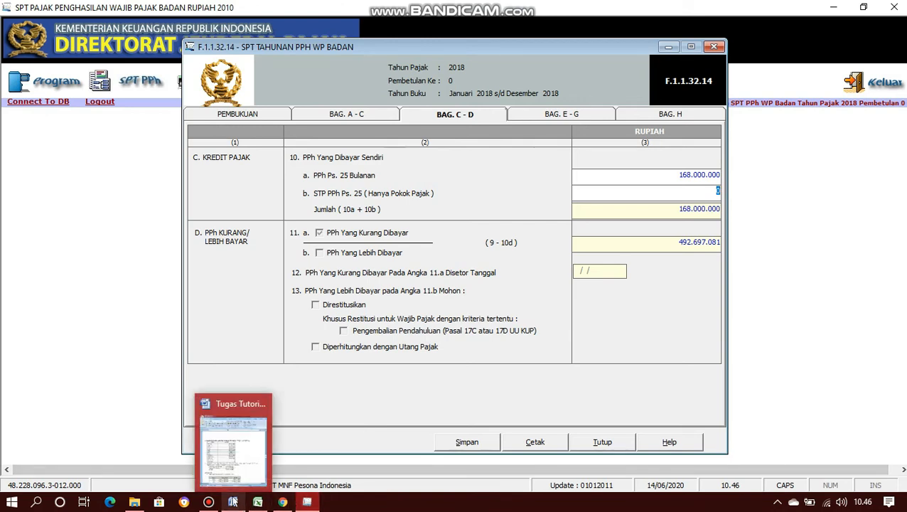
pyautogui.moveTo(238, 458)
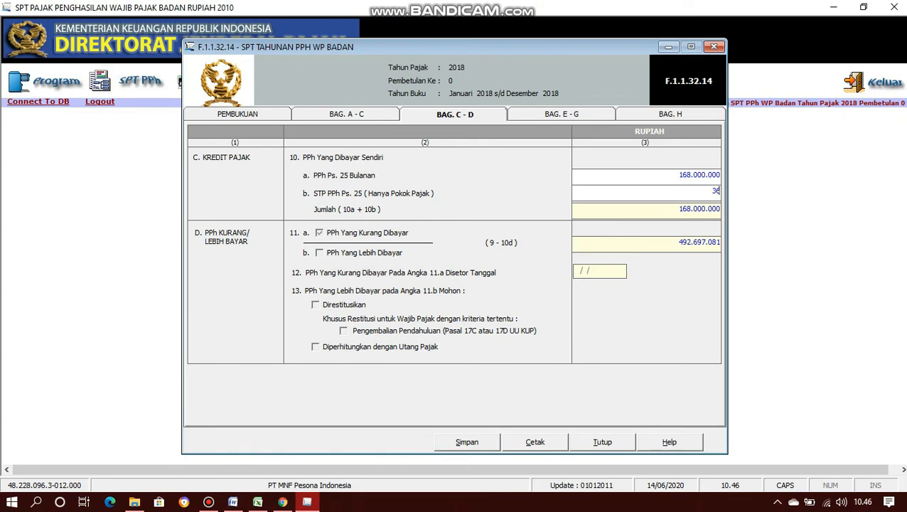
pyautogui.write('000.000')
pyautogui.press('Return')
# - Save the Bag. C–D entries and move on to Bag. E–G
pyautogui.click(467, 442)
pyautogui.click(494, 297)
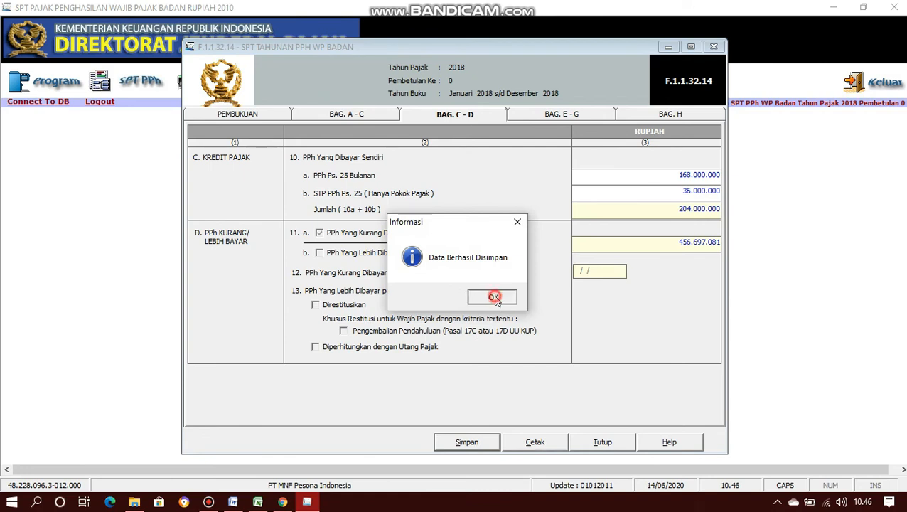
pyautogui.click(560, 116)
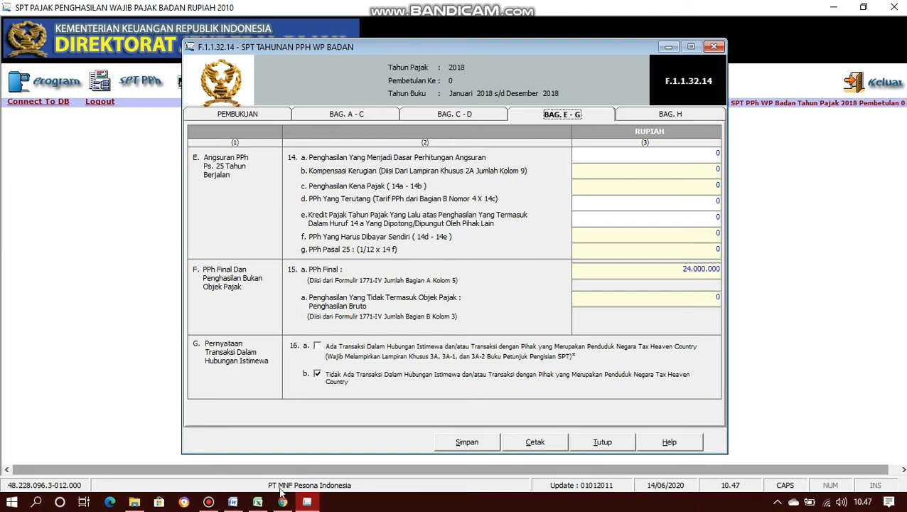
pyautogui.click(257, 503)
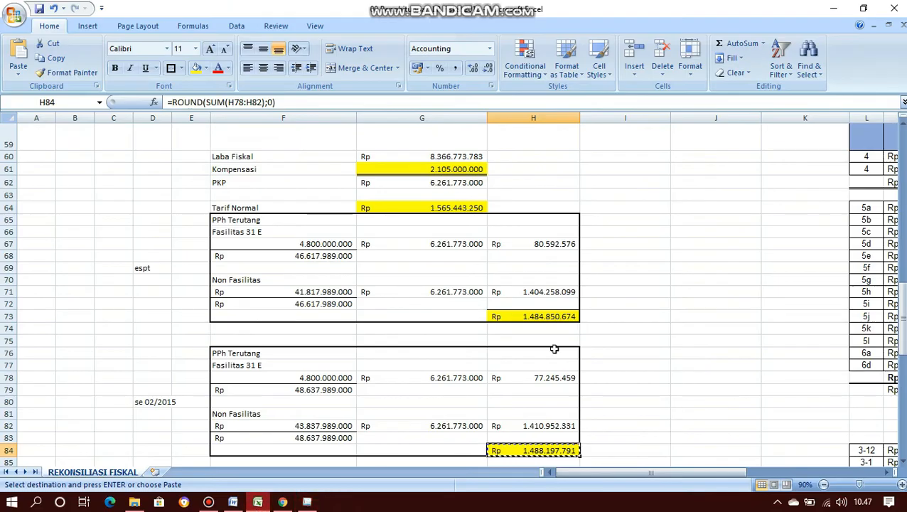
pyautogui.scroll(-2, 554, 348)
pyautogui.scroll(-4, 554, 348)
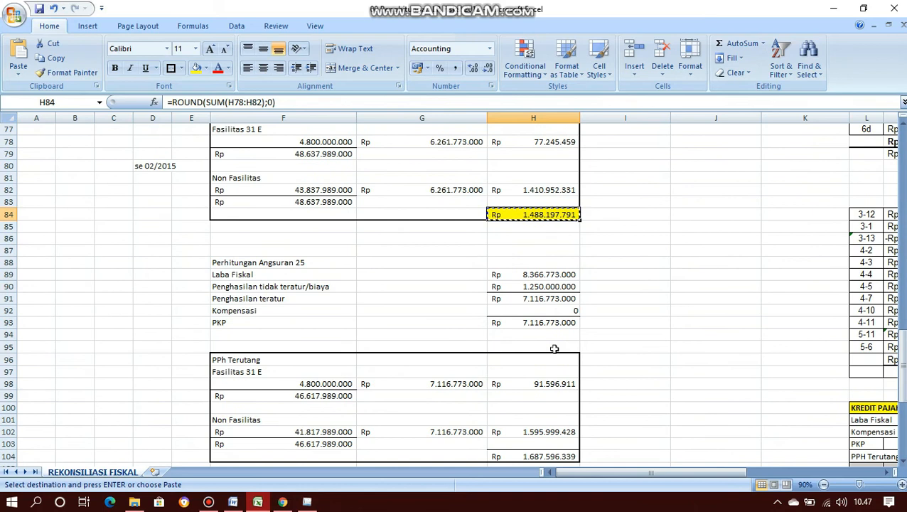
pyautogui.scroll(-2, 554, 348)
pyautogui.scroll(-1, 554, 348)
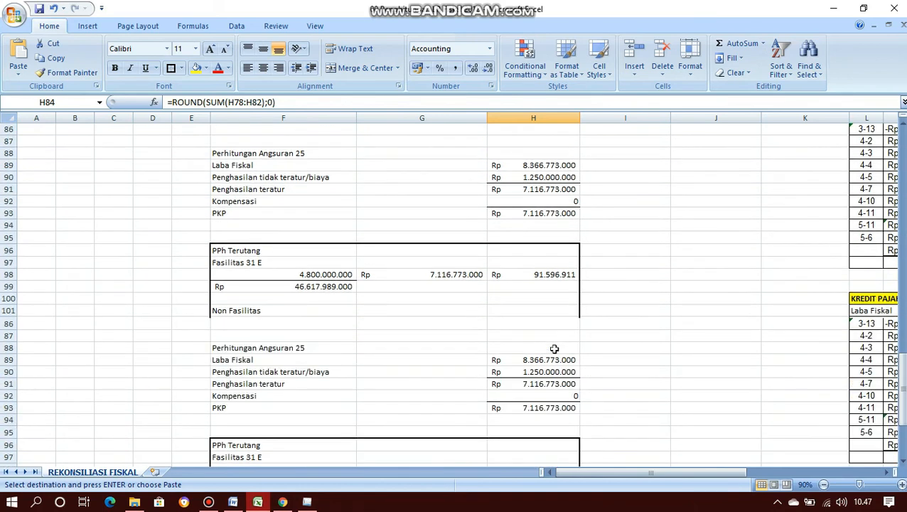
pyautogui.press('Return')
pyautogui.scroll(-1, 555, 349)
pyautogui.scroll(-6, 555, 349)
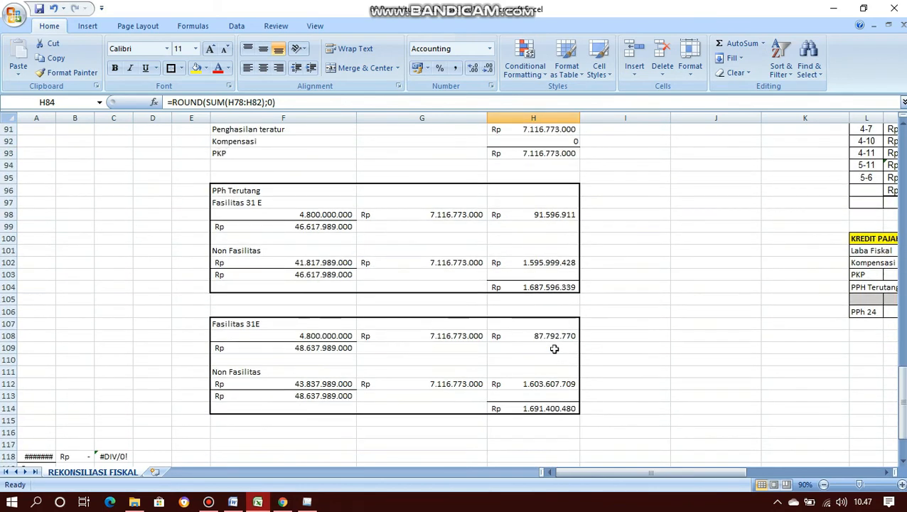
pyautogui.scroll(1, 554, 348)
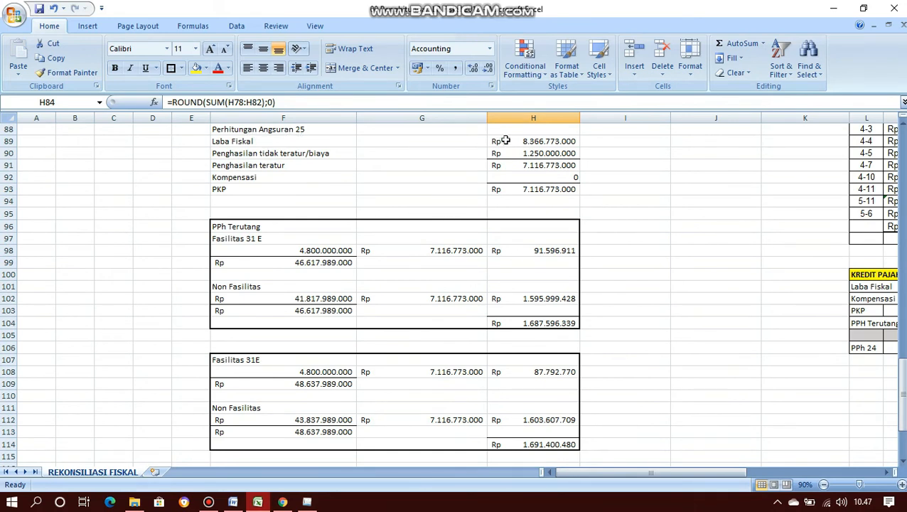
pyautogui.click(315, 141)
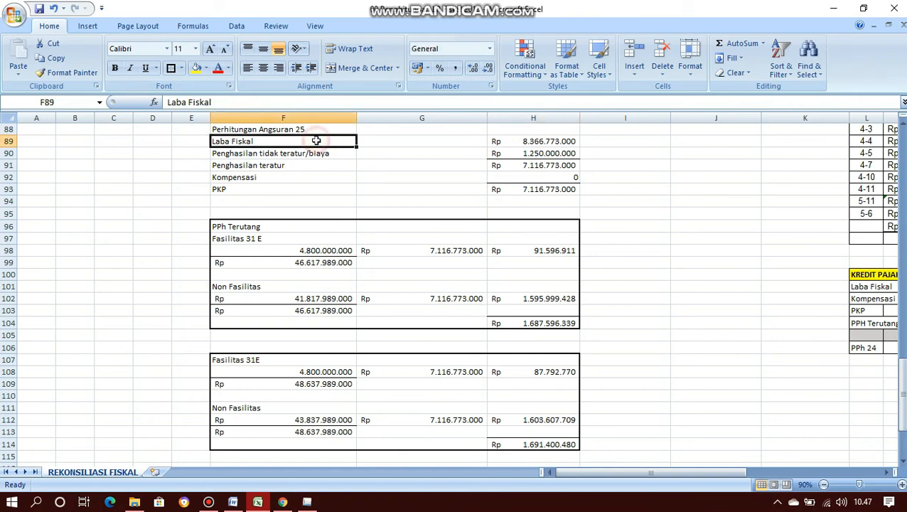
pyautogui.click(535, 142)
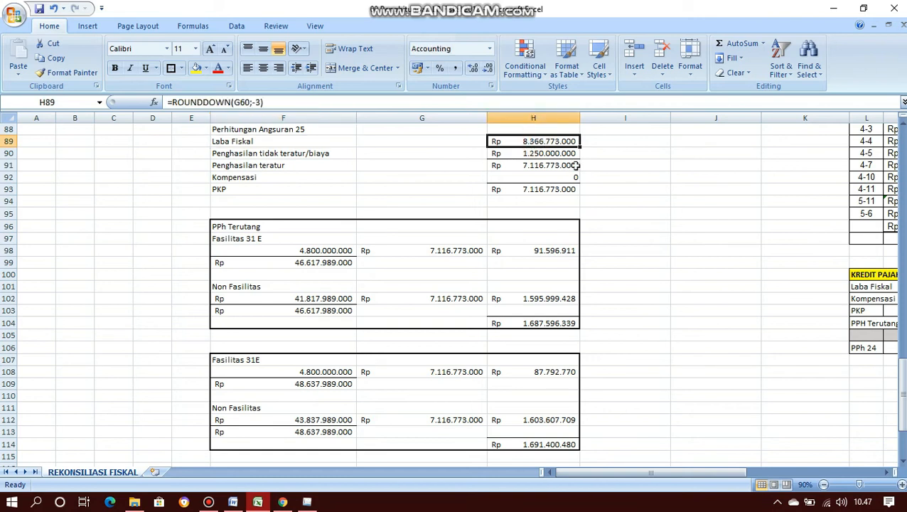
pyautogui.click(545, 155)
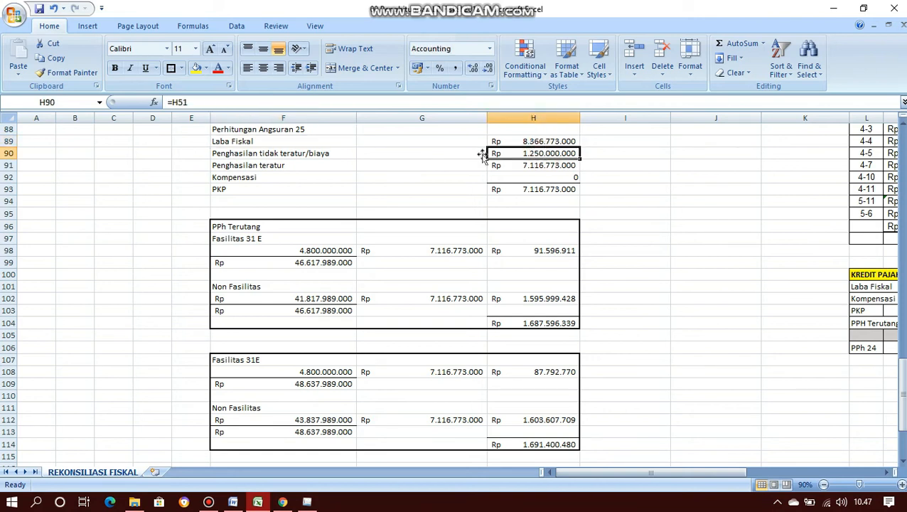
pyautogui.click(563, 167)
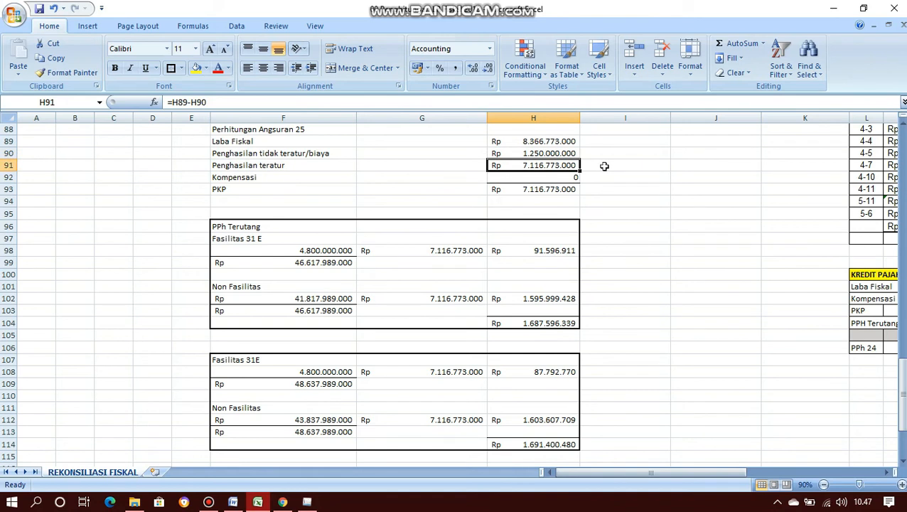
pyautogui.click(575, 178)
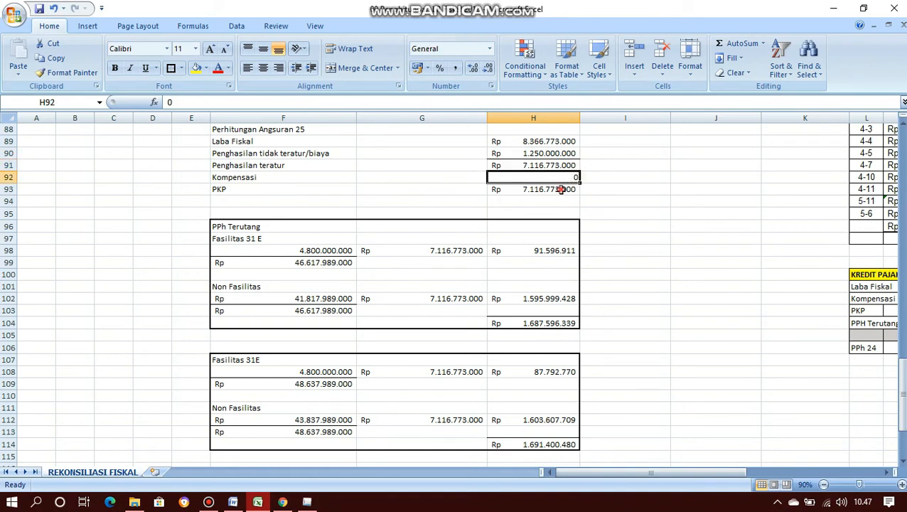
pyautogui.click(567, 189)
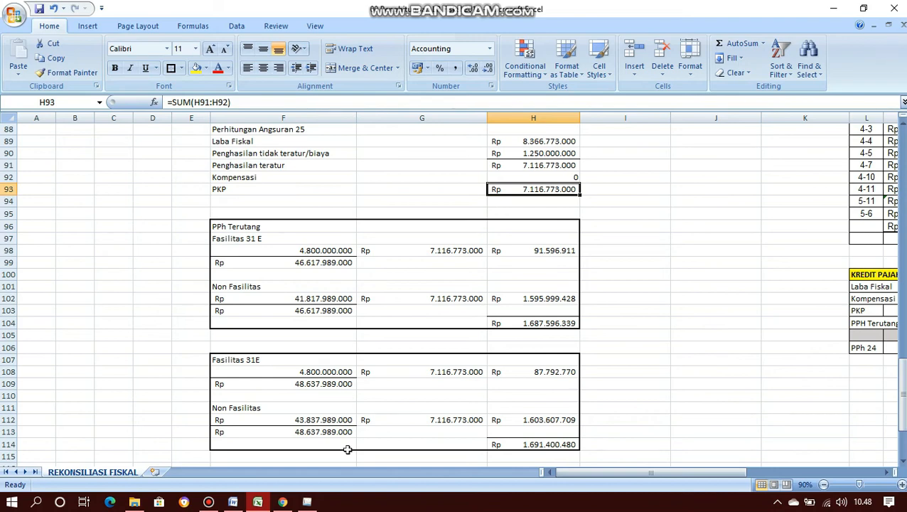
pyautogui.click(308, 502)
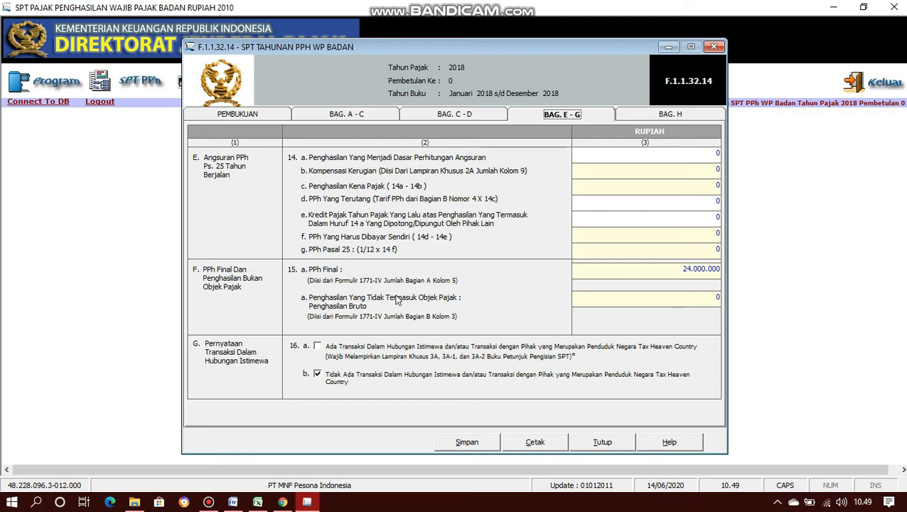
# - Paste the PKP of 7.116.773.000 from the Excel reconciliation into line 14a
pyautogui.moveTo(260, 500)
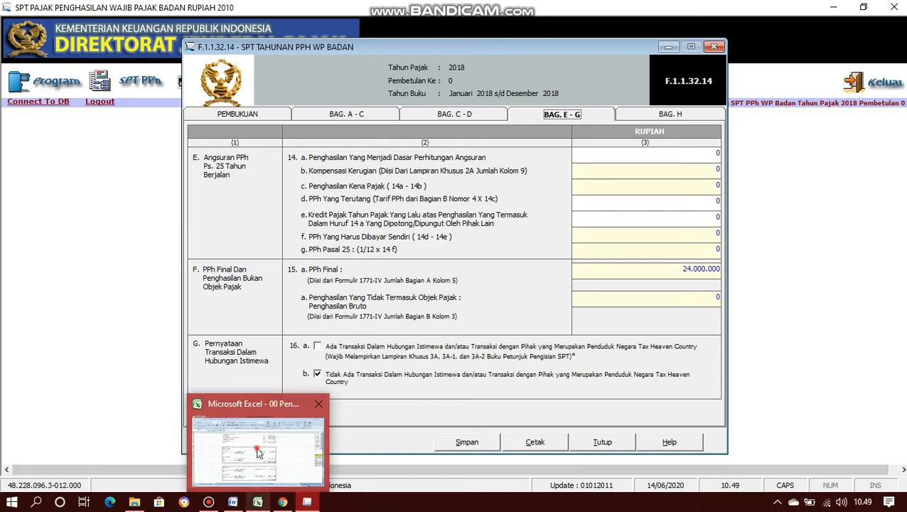
pyautogui.click(257, 448)
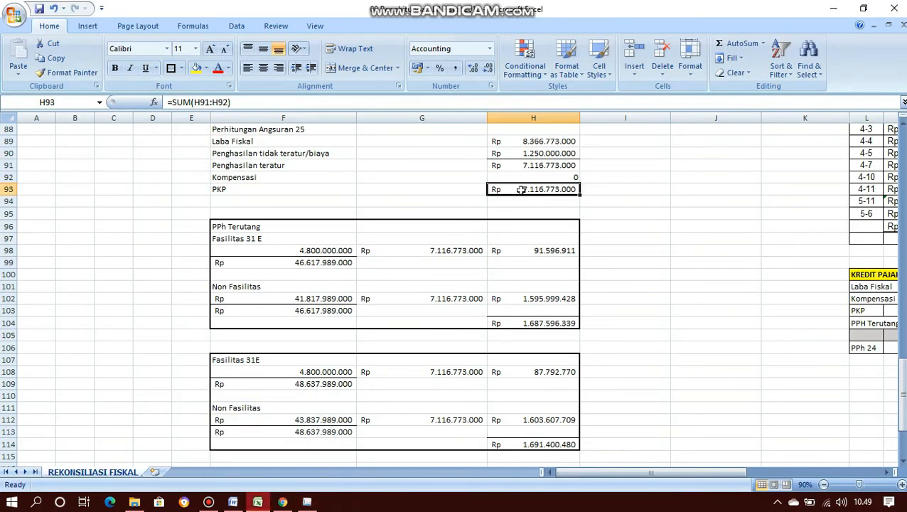
pyautogui.hotkey('ctrl', 'c')
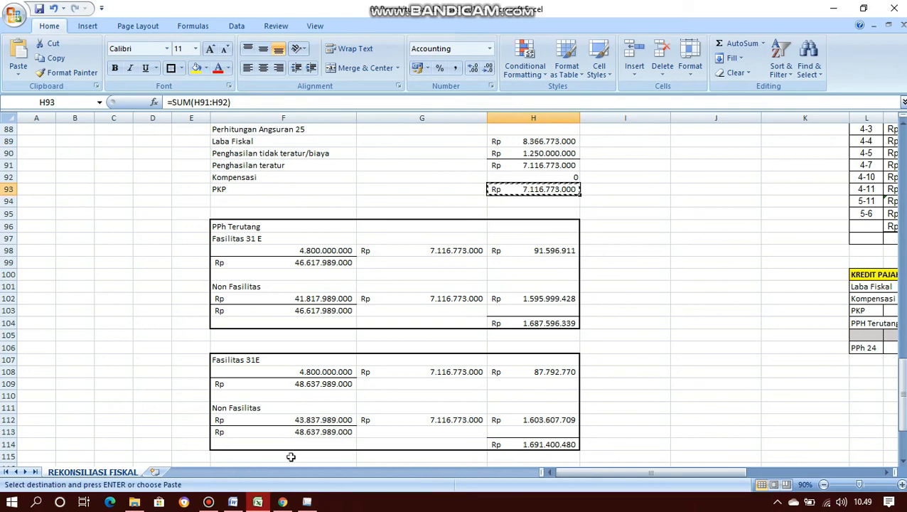
pyautogui.click(308, 501)
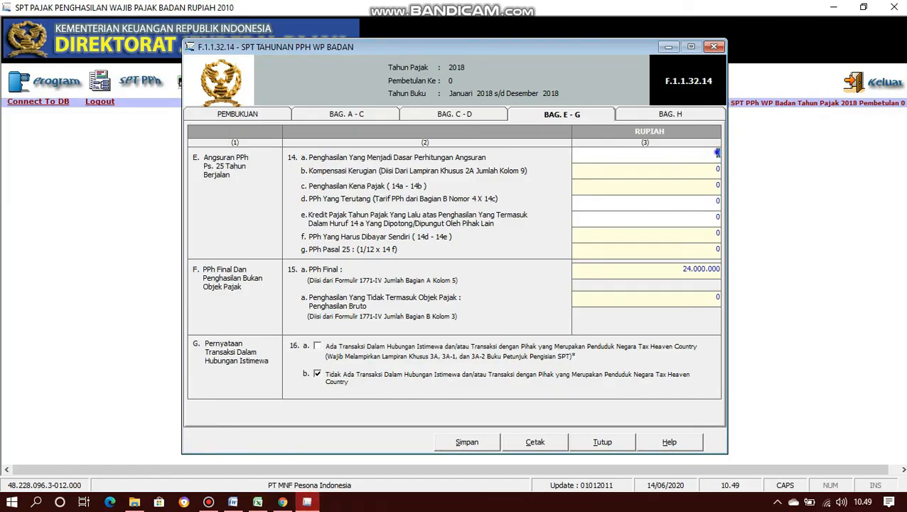
pyautogui.rightClick(718, 155)
pyautogui.click(748, 209)
pyautogui.press('Tab')
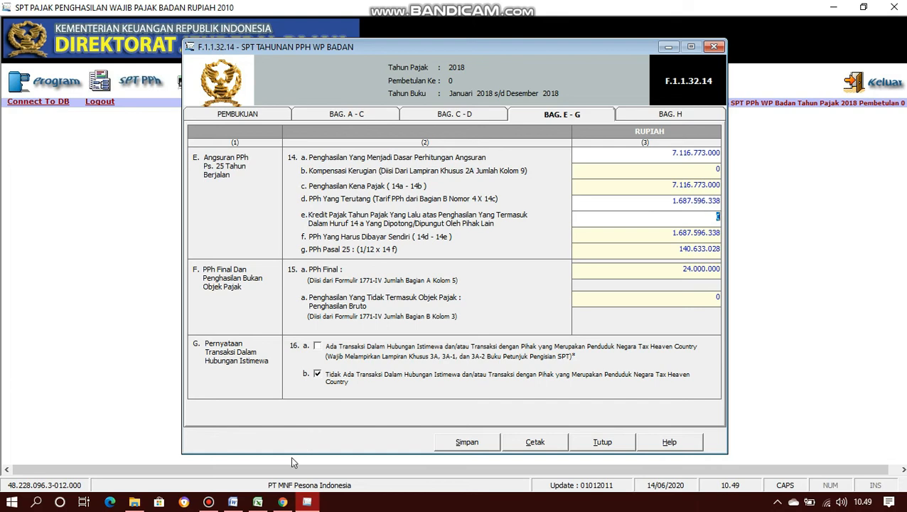
# - Check the PPh Terutang total in H104 of the REKONSILIASI FISKAL sheet
pyautogui.moveTo(257, 502)
pyautogui.click(255, 472)
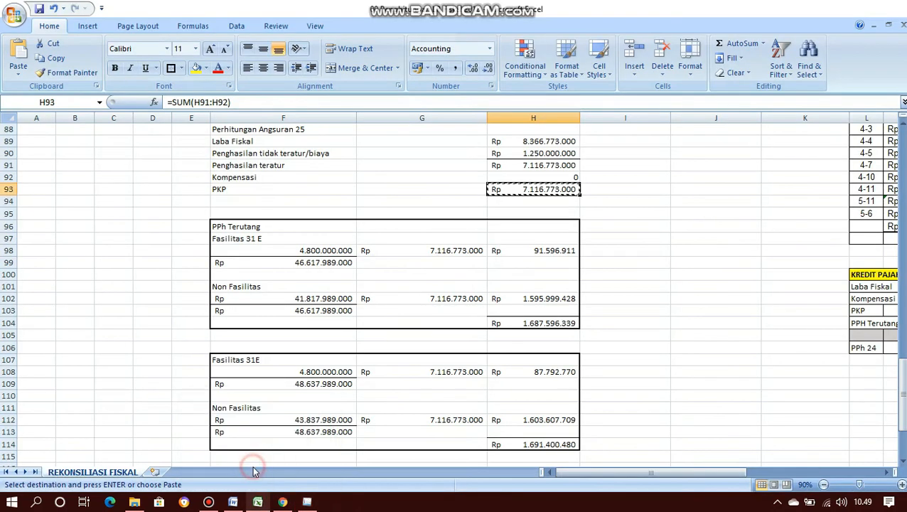
pyautogui.press('Escape')
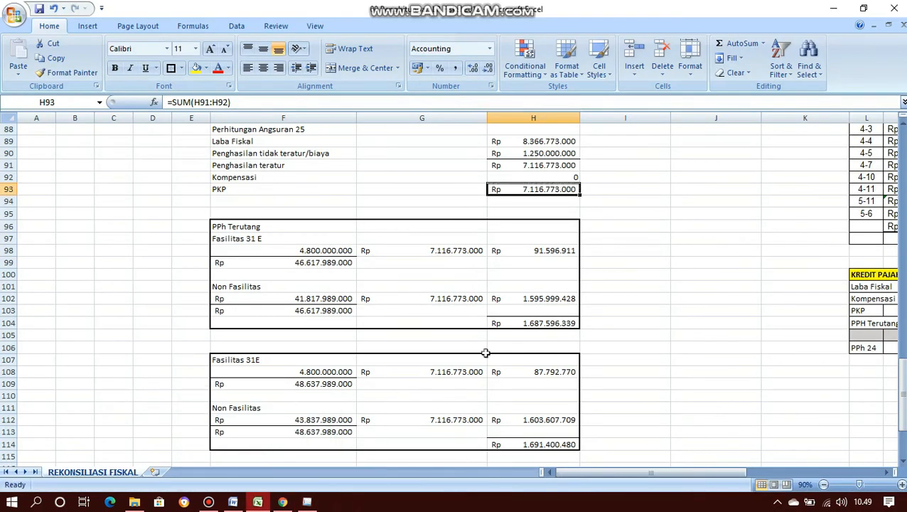
pyautogui.click(524, 324)
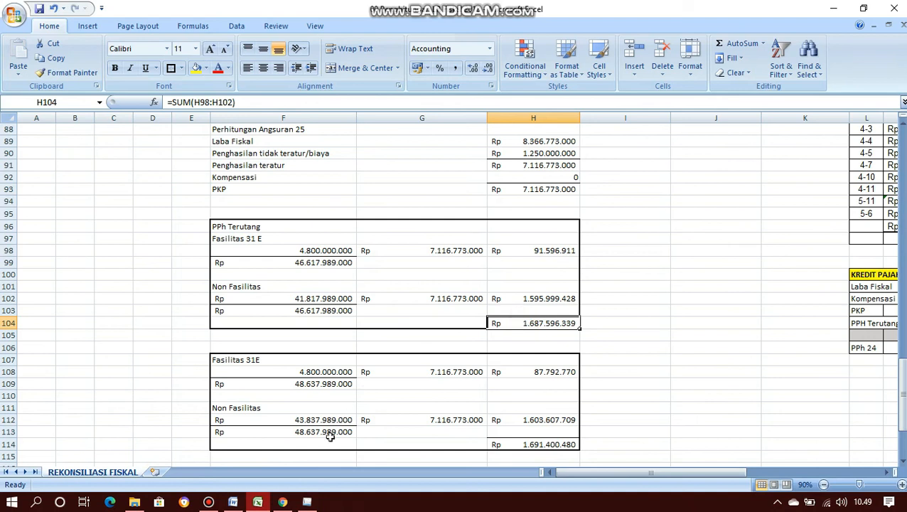
pyautogui.moveTo(317, 503)
pyautogui.click(307, 448)
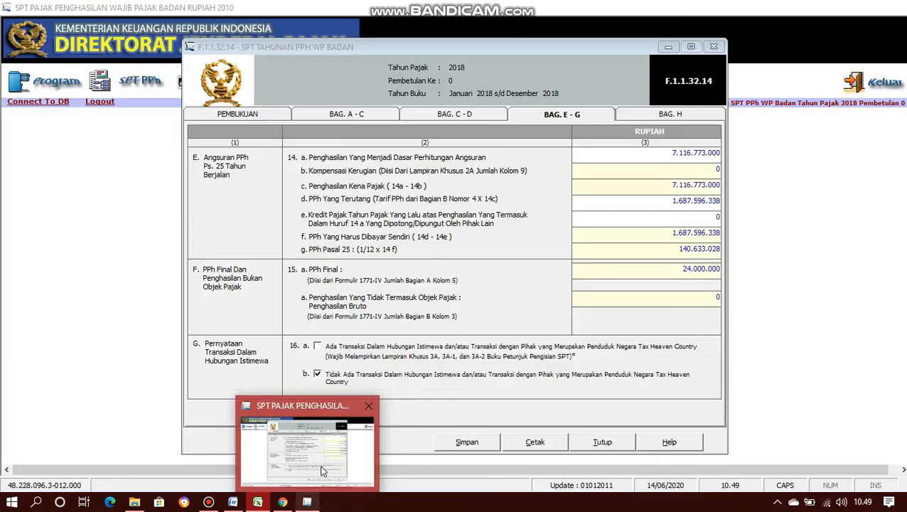
pyautogui.hotkey('alt', 'Tab')
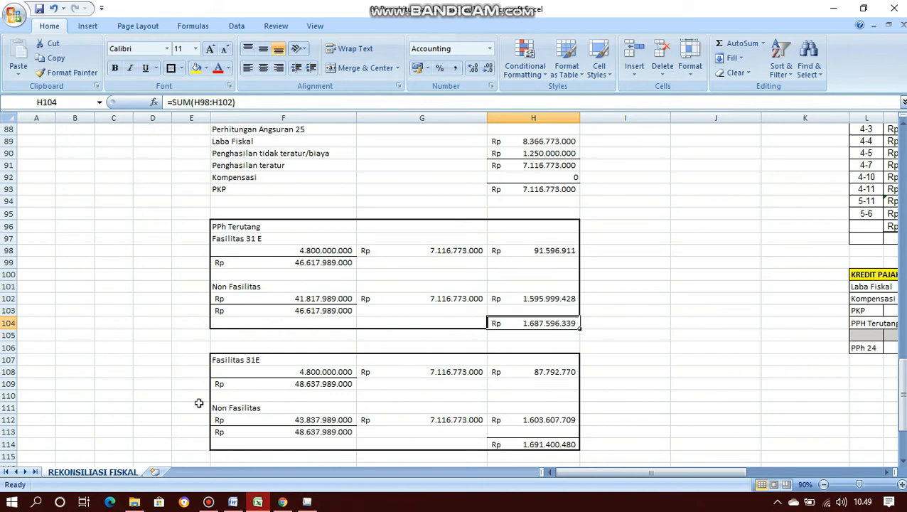
# - Check the F108, F109, G108, H108, G112 and H112 formulas, then copy the 1.691.400.480 total in H114
pyautogui.click(311, 371)
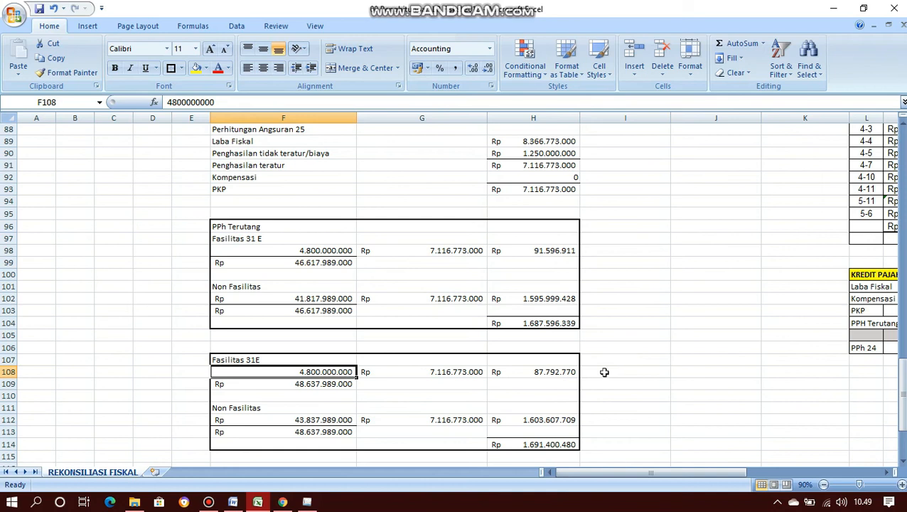
pyautogui.press('Down')
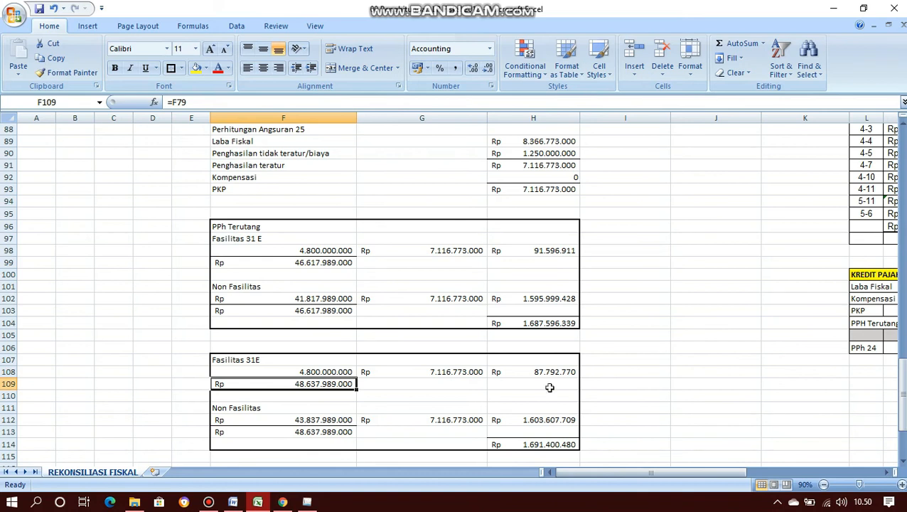
pyautogui.click(512, 372)
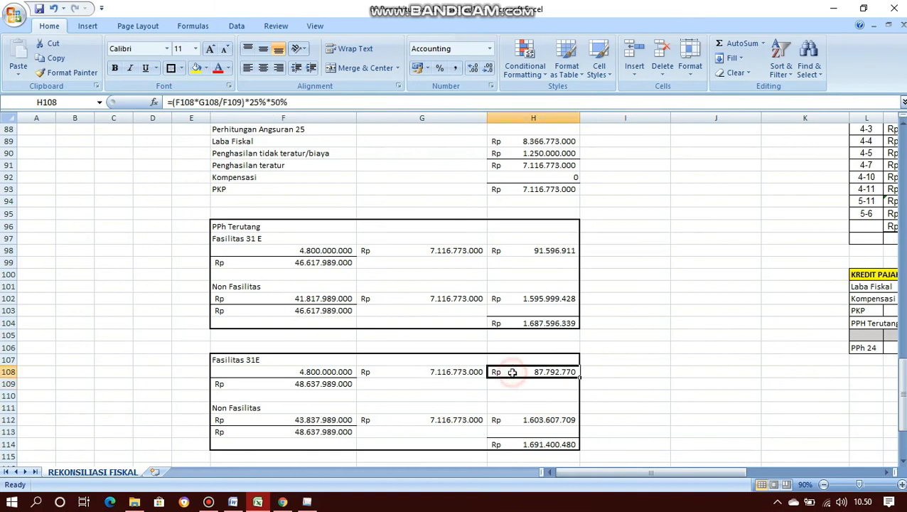
pyautogui.click(462, 372)
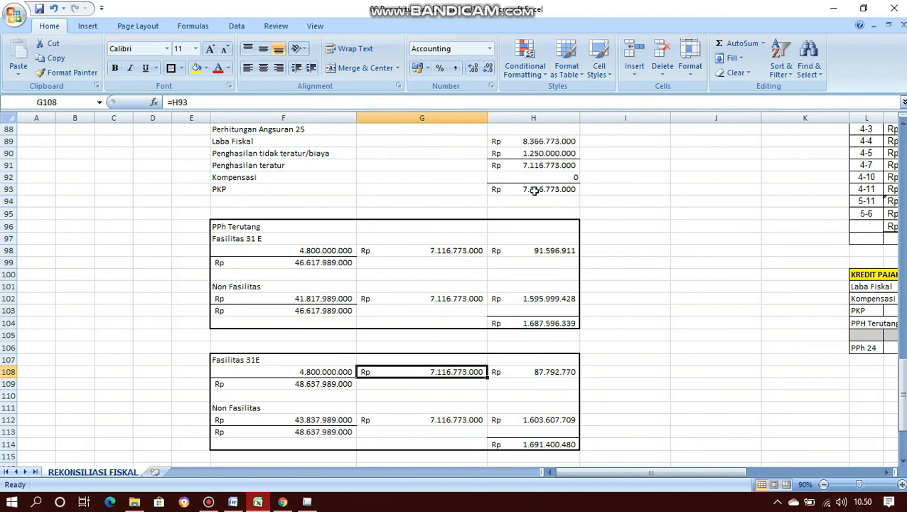
pyautogui.click(521, 370)
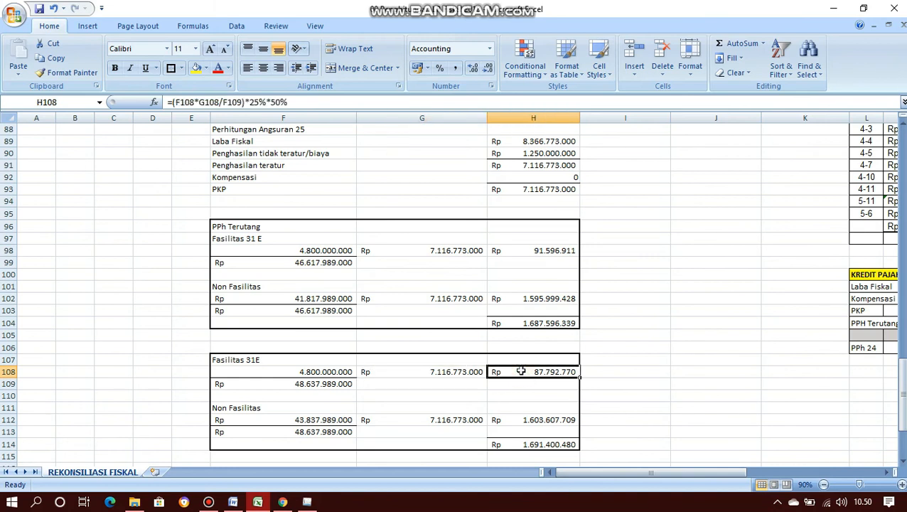
pyautogui.click(452, 421)
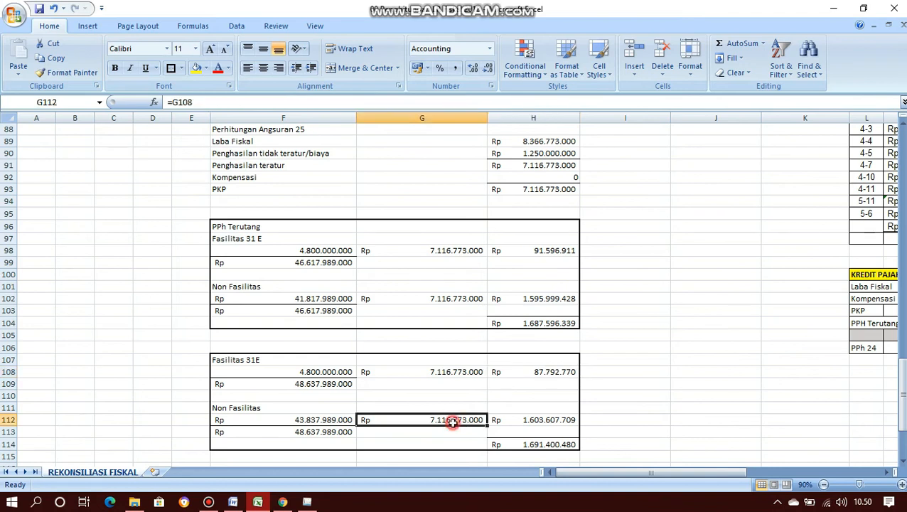
pyautogui.click(532, 422)
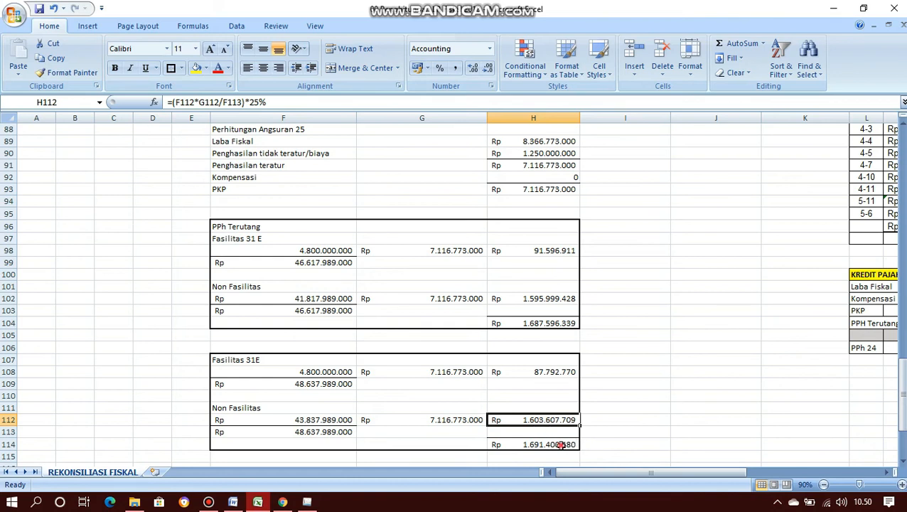
pyautogui.click(561, 444)
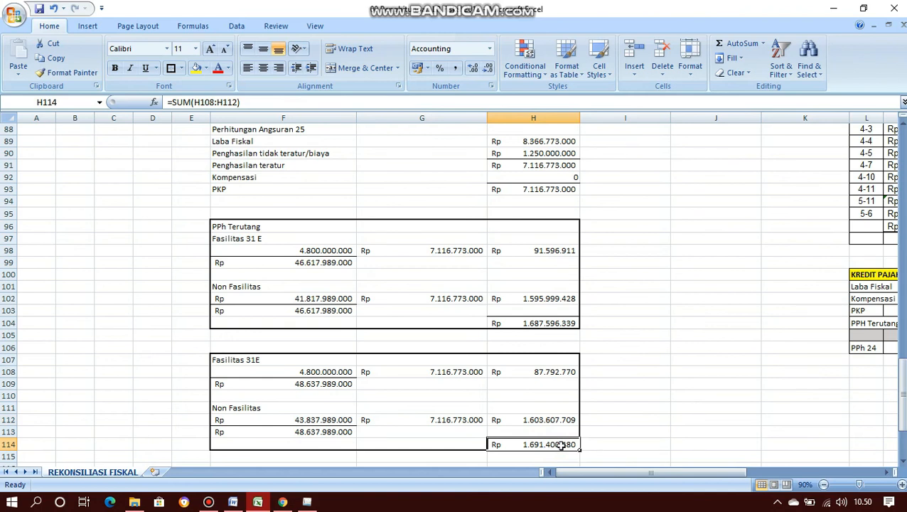
pyautogui.hotkey('ctrl', 'c')
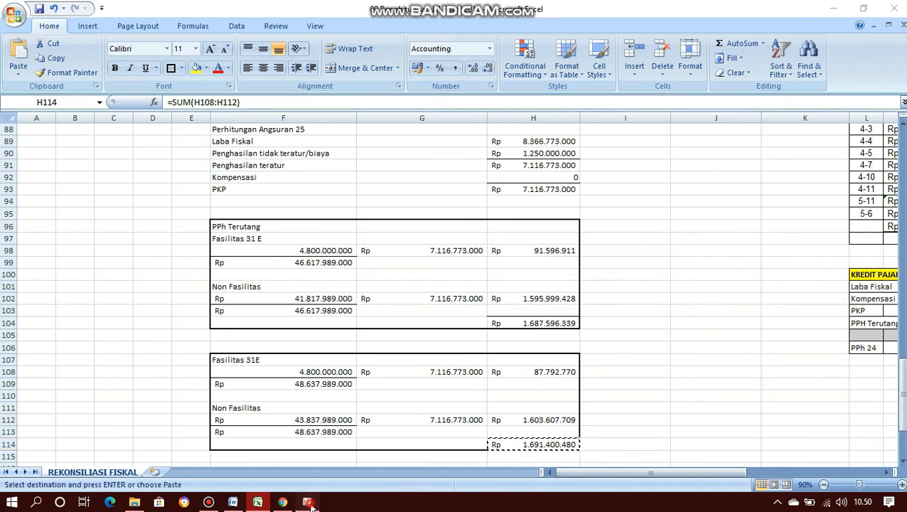
# - Paste 1.691.400.480 into line 14d, recalculating the monthly PPh Pasal 25 to 140.950.040
pyautogui.click(308, 503)
pyautogui.click(670, 204)
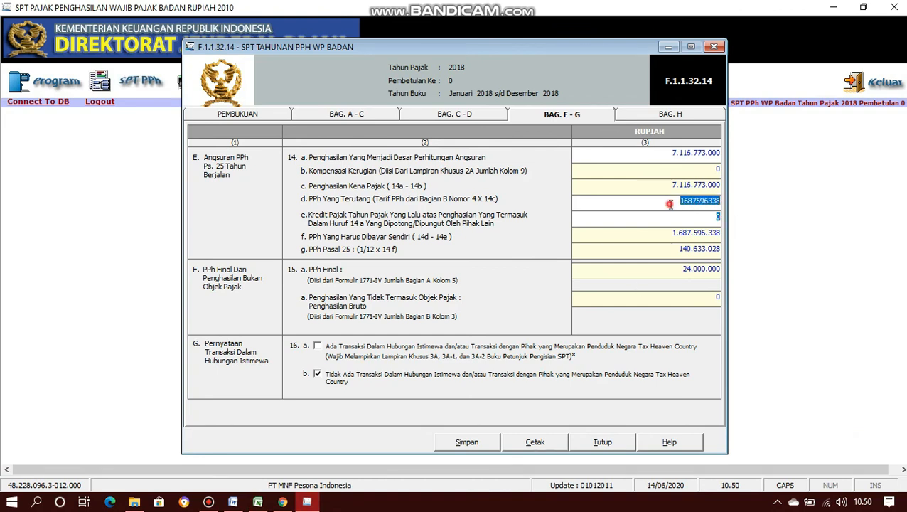
pyautogui.rightClick(709, 204)
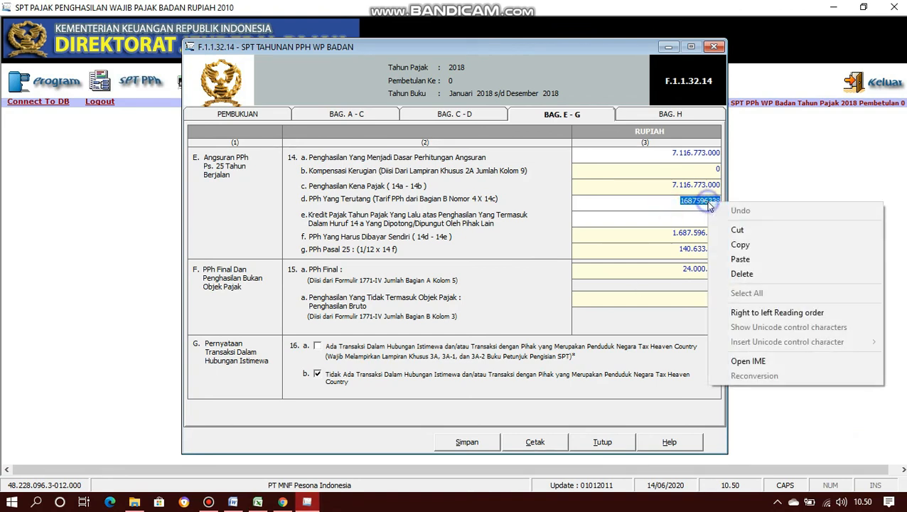
pyautogui.click(740, 259)
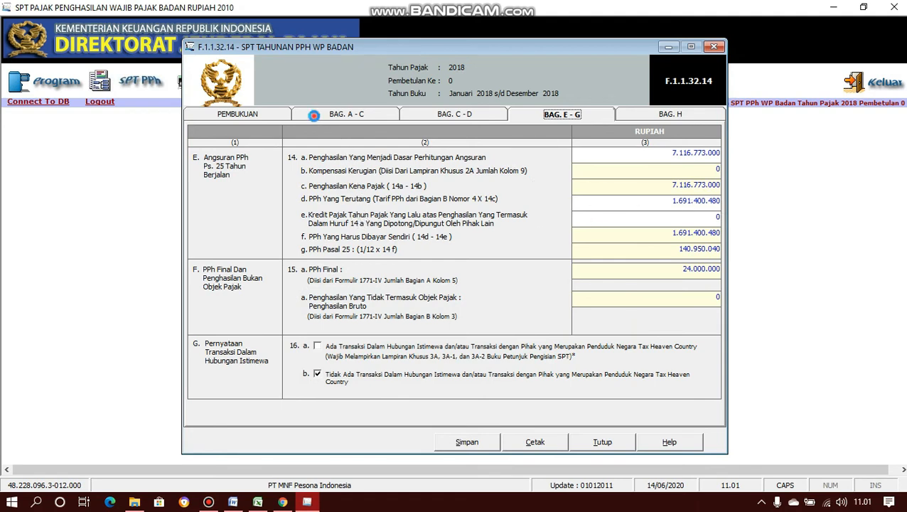
# - Copy the 827.500.710 tax credit from line 8c and paste it into line 14e
pyautogui.click(315, 116)
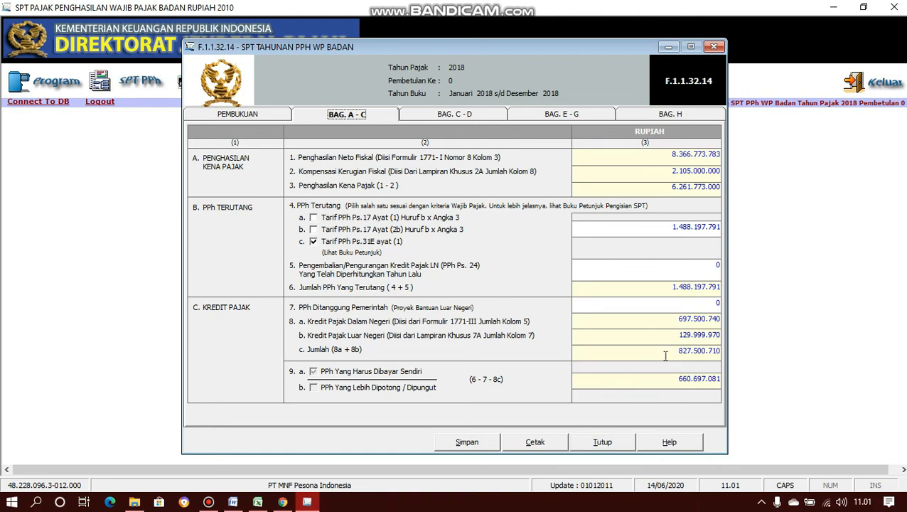
pyautogui.moveTo(649, 351); pyautogui.dragTo(722, 350)
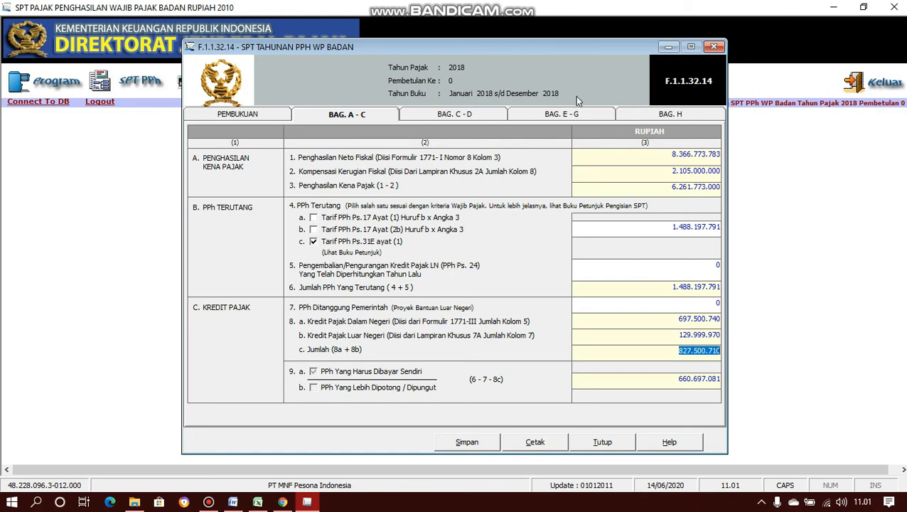
pyautogui.click(588, 115)
pyautogui.click(713, 216)
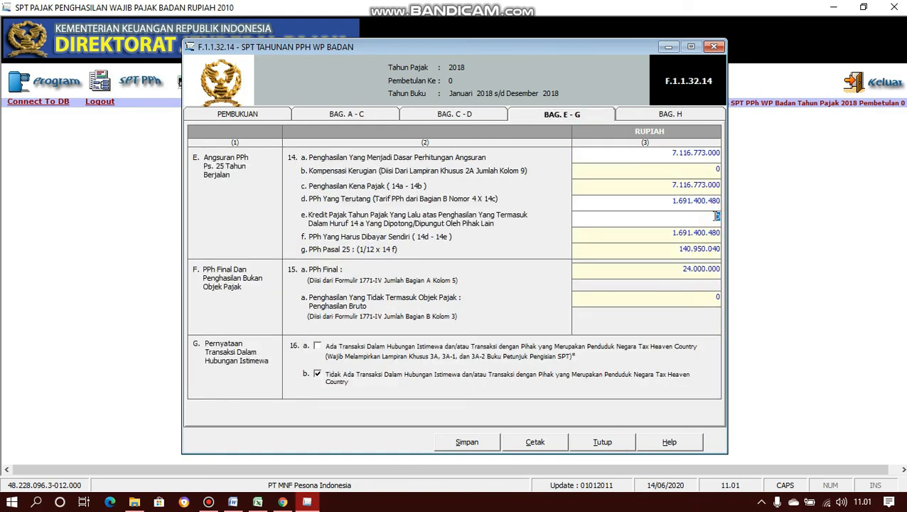
pyautogui.rightClick(716, 215)
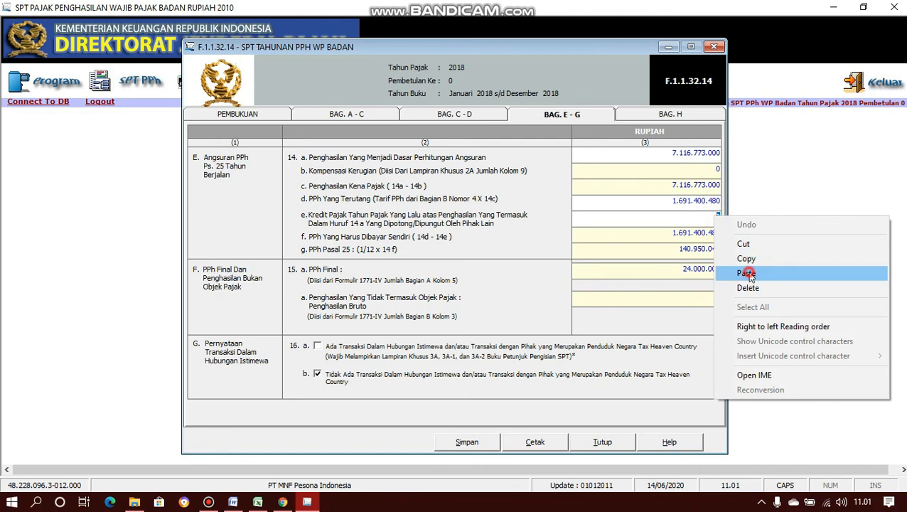
pyautogui.click(747, 271)
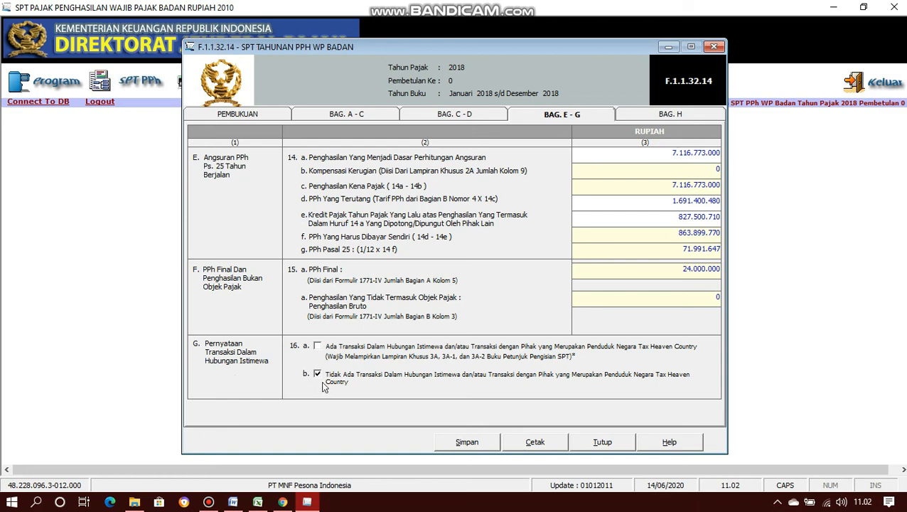
# - Save the Bag. E–G figures and move on to the Bag. H attachment checklist
pyautogui.click(461, 446)
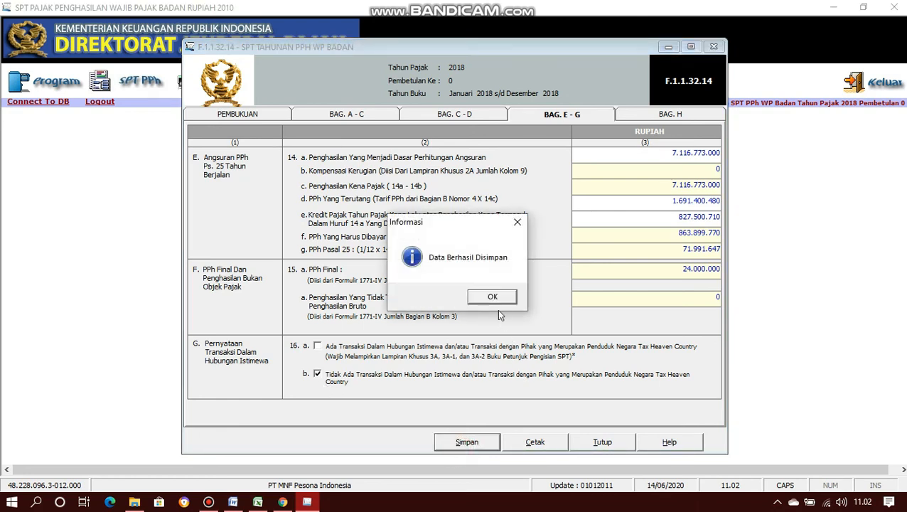
pyautogui.click(490, 298)
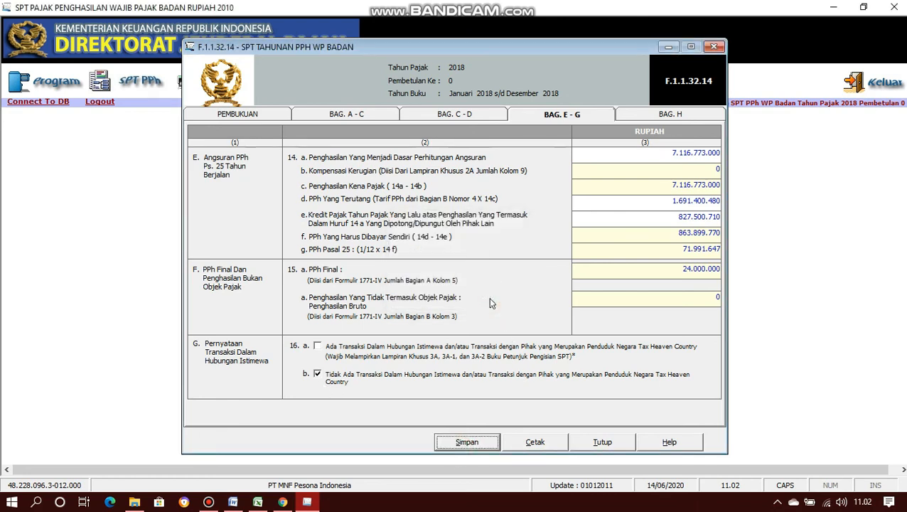
pyautogui.click(644, 118)
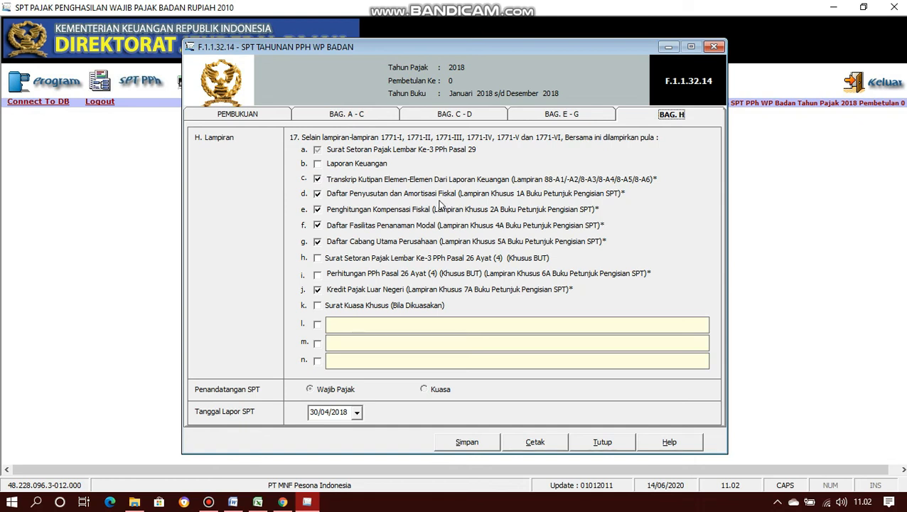
# - Untick the Daftar Cabang Utama Perusahaan attachment and set the report date to 30/04/2019
pyautogui.click(434, 242)
pyautogui.click(358, 412)
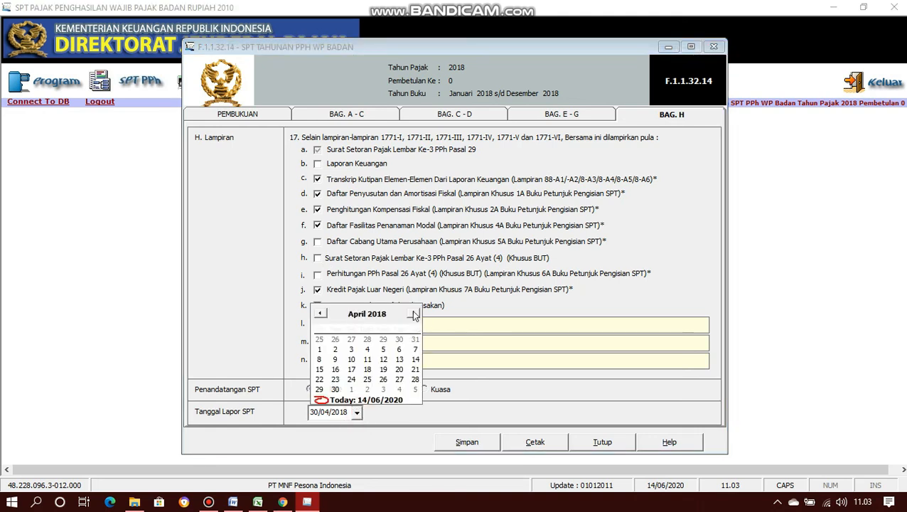
pyautogui.click(373, 314)
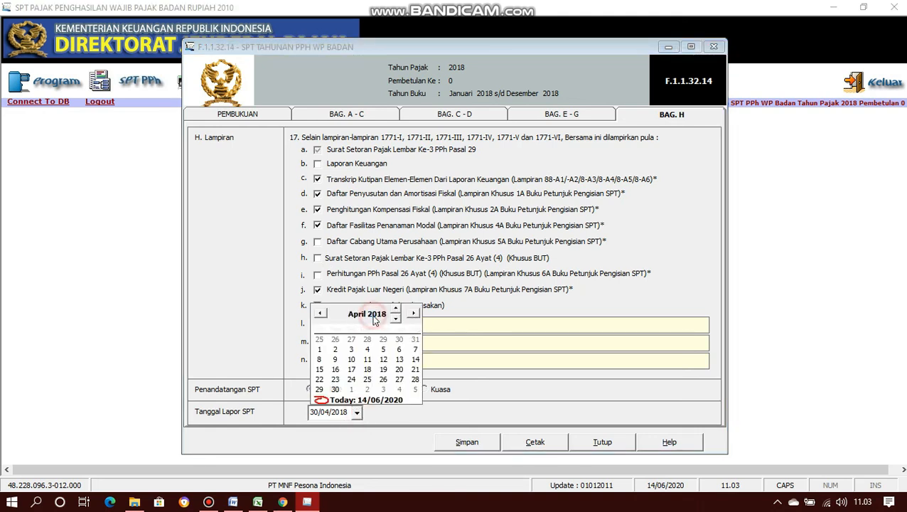
pyautogui.click(397, 311)
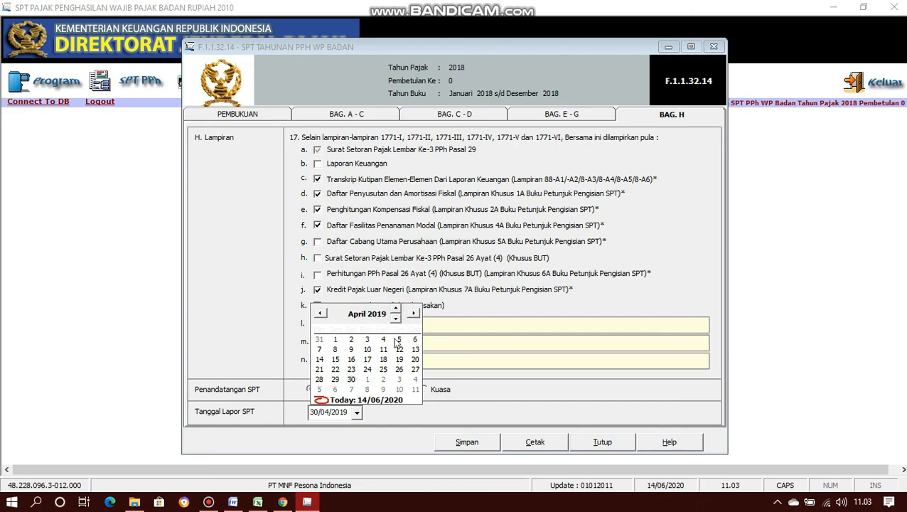
pyautogui.click(378, 415)
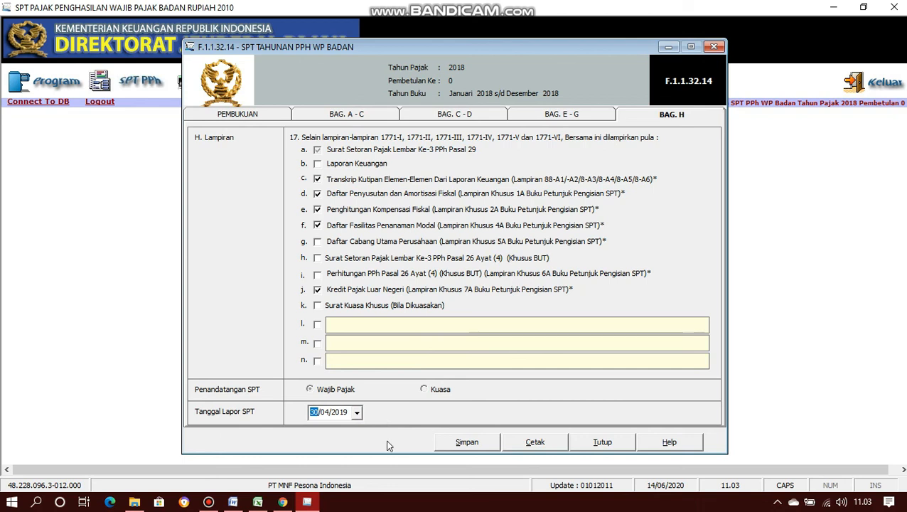
# - Save the Bag. H entries and close the annual SPT form
pyautogui.click(468, 443)
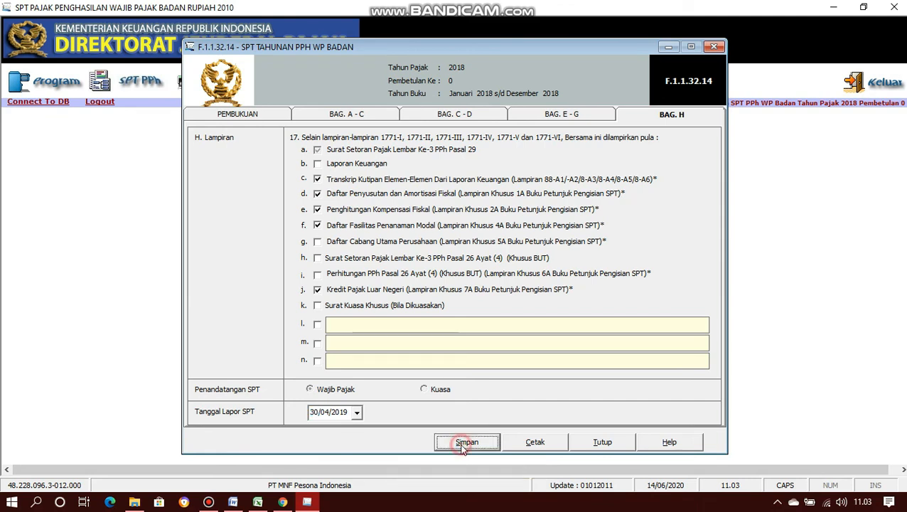
pyautogui.click(497, 298)
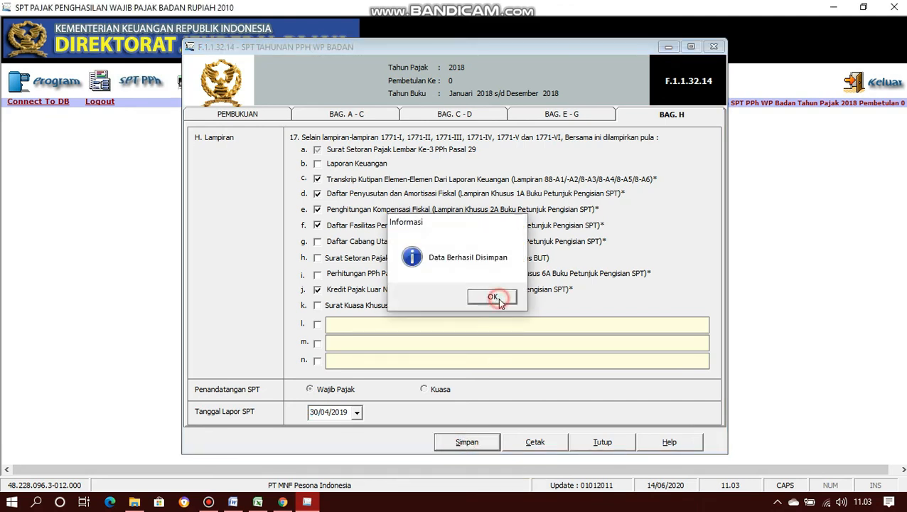
pyautogui.click(602, 442)
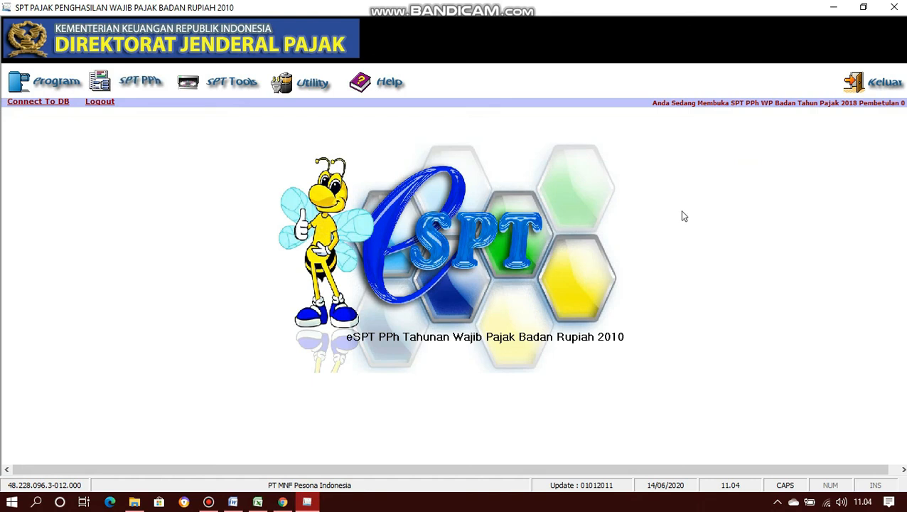
# - Open the Daftar Surat Setoran Pajak list and start a new SSP entry with Kode MAP 411126
pyautogui.click(144, 83)
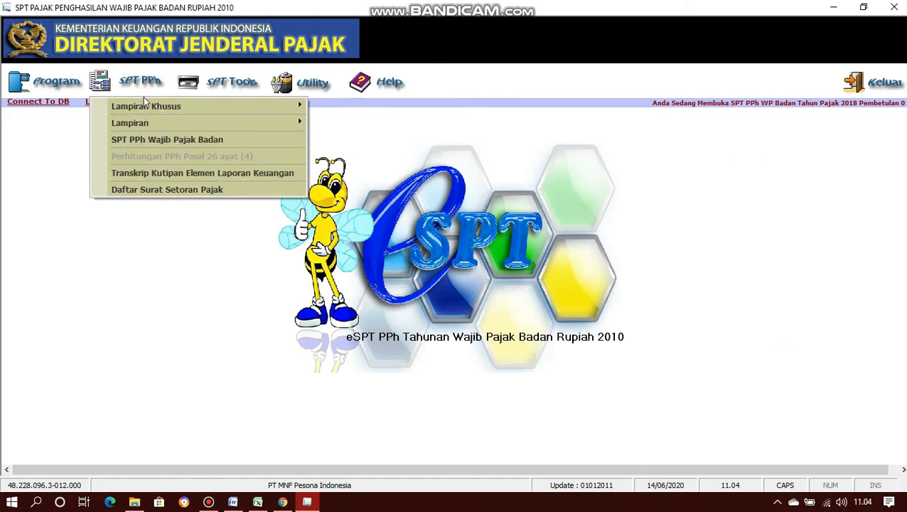
pyautogui.click(169, 190)
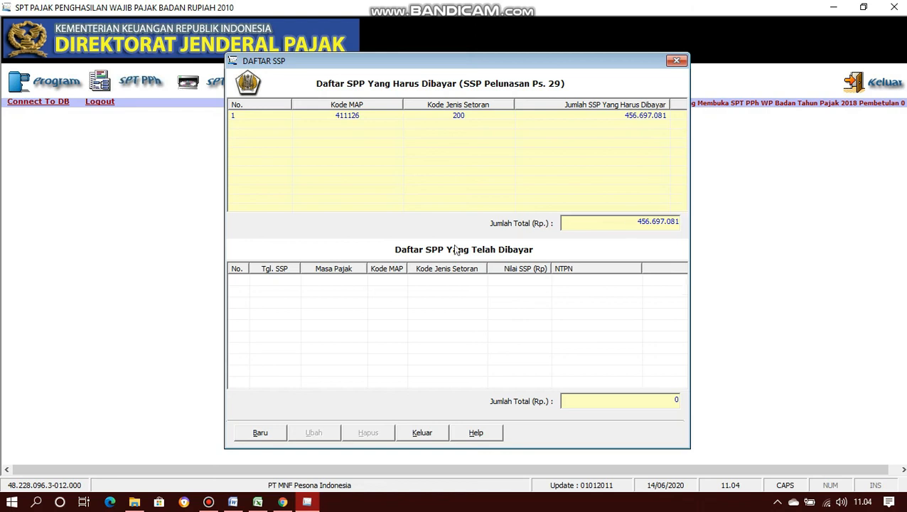
pyautogui.click(270, 435)
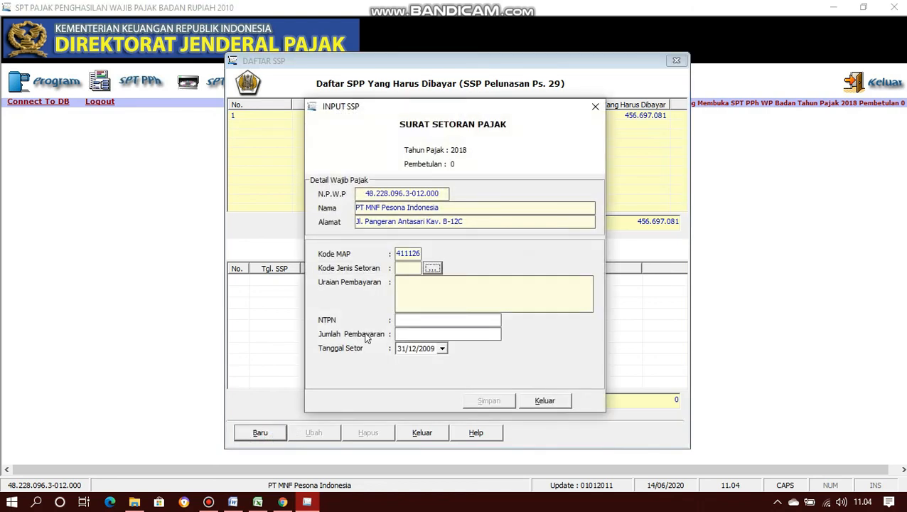
# - Set the new SSP's deposit type code to 200, then bring up Notepad holding the NTPN
pyautogui.moveTo(484, 105); pyautogui.dragTo(490, 133)
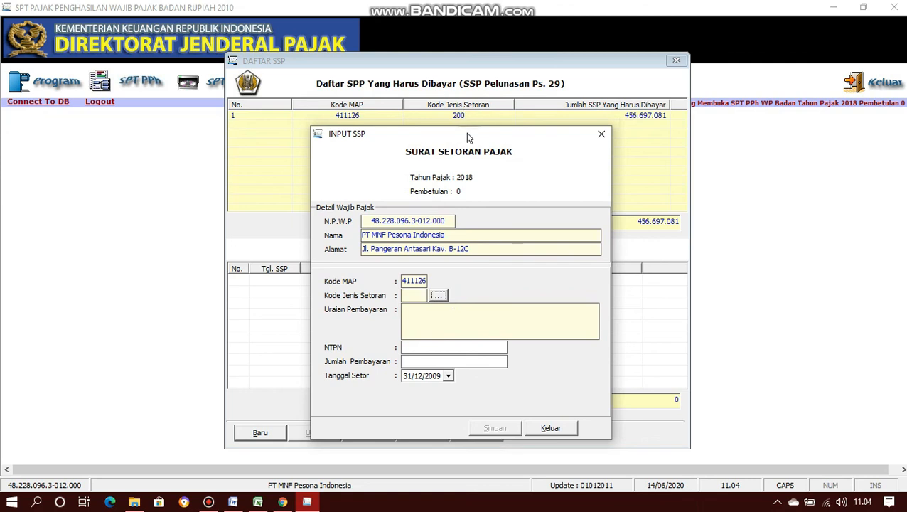
pyautogui.click(439, 295)
pyautogui.click(430, 327)
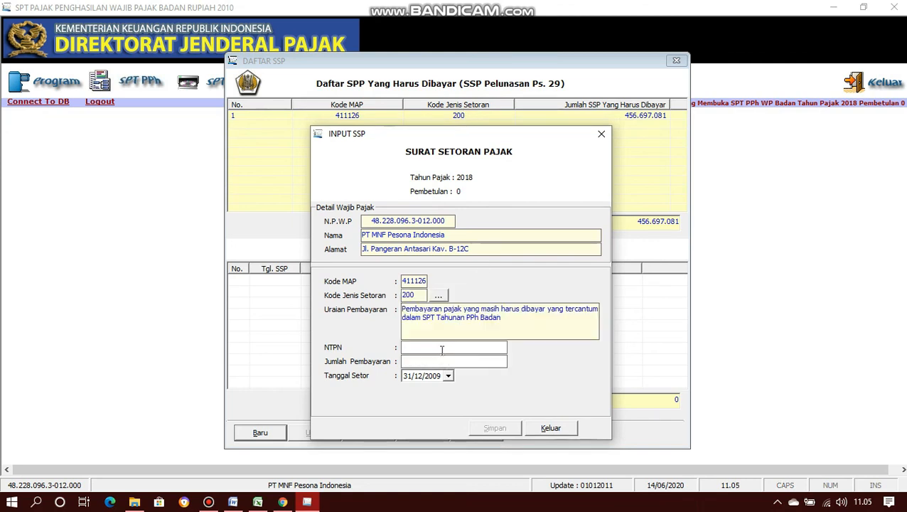
pyautogui.click(442, 348)
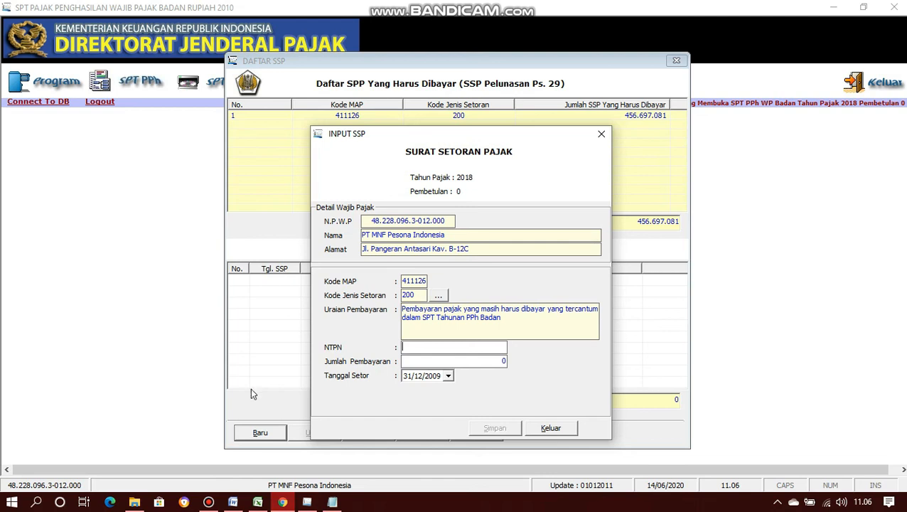
pyautogui.click(332, 502)
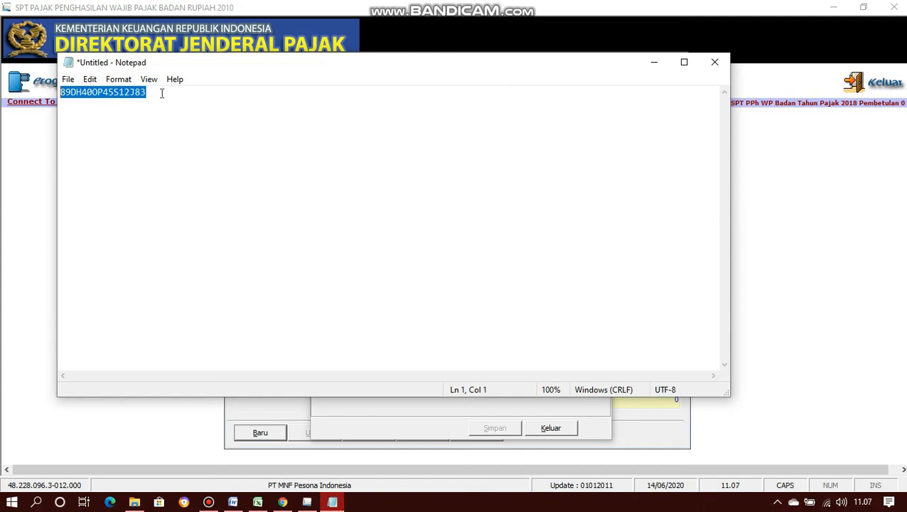
# - Copy the NTPN from Notepad and paste it into the SSP form's NTPN field
pyautogui.rightClick(118, 96)
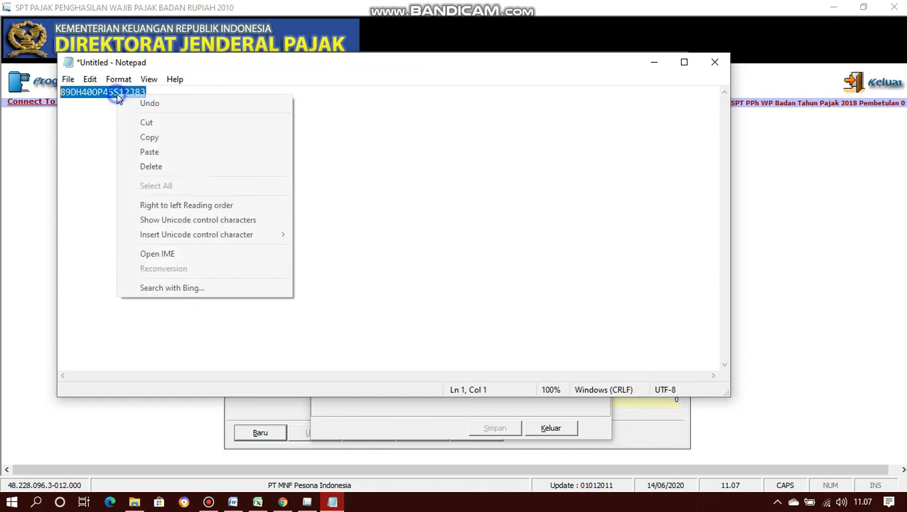
pyautogui.click(158, 137)
pyautogui.click(654, 62)
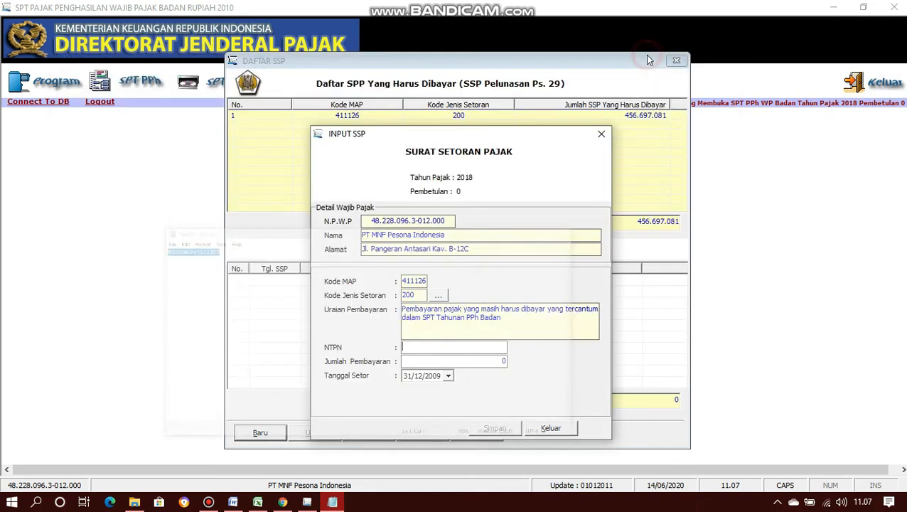
pyautogui.rightClick(472, 344)
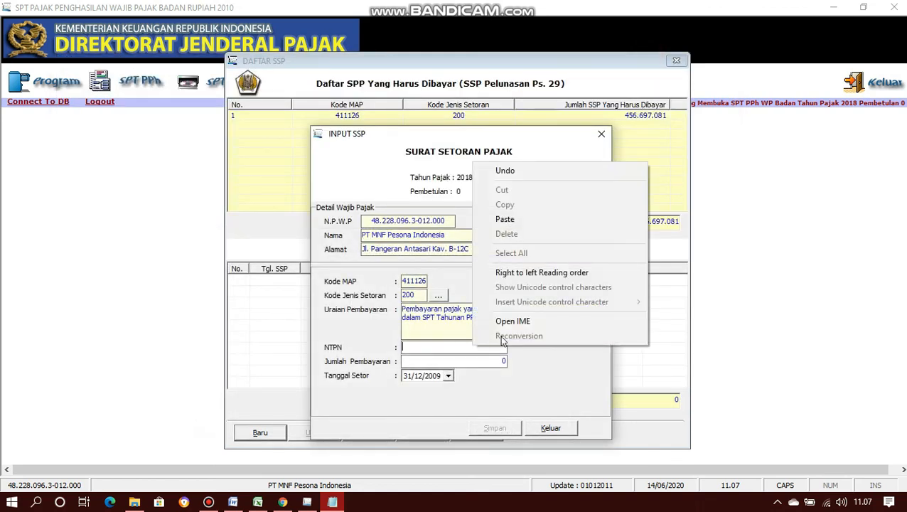
pyautogui.click(505, 219)
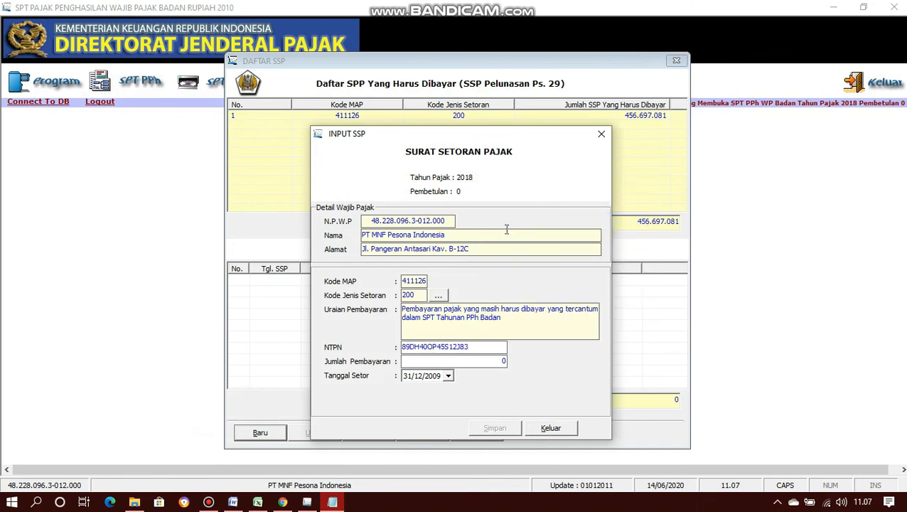
pyautogui.click(504, 361)
# - Enter payment amount 456.697.081 with deposit date 31/12/2018
pyautogui.write('456')
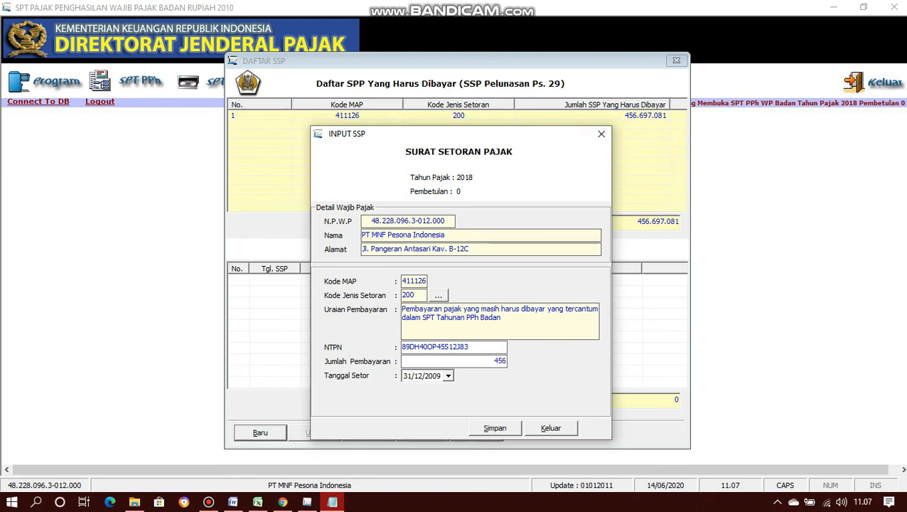
pyautogui.write('.69')
pyautogui.write('7.08')
pyautogui.write('1')
pyautogui.press('Tab')
pyautogui.click(449, 376)
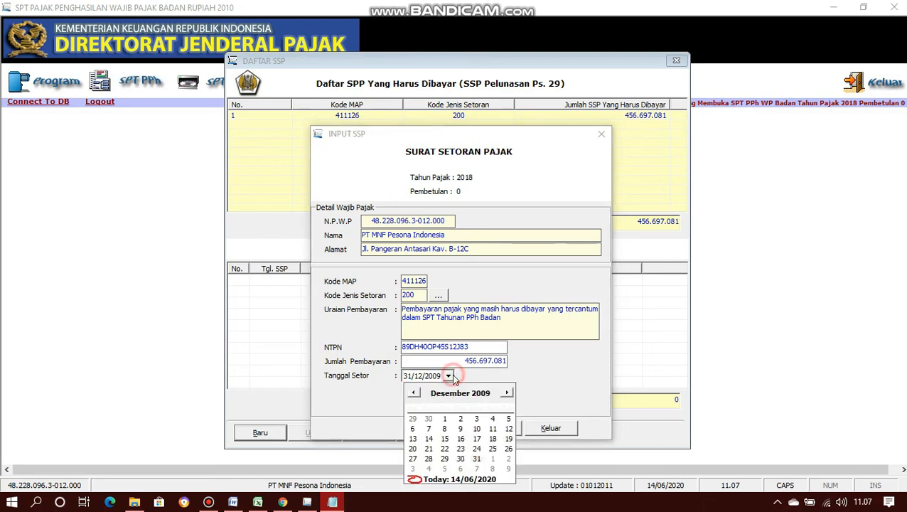
pyautogui.click(483, 393)
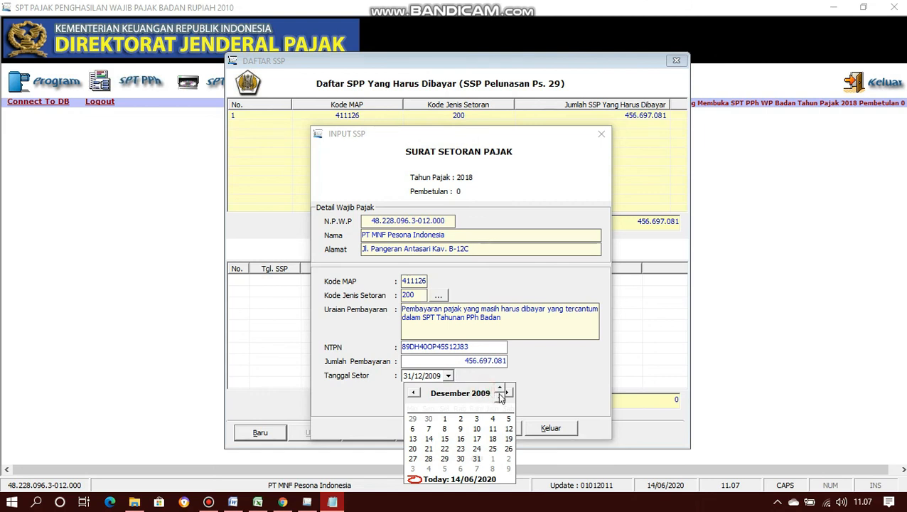
pyautogui.click(499, 389)
pyautogui.click(500, 389)
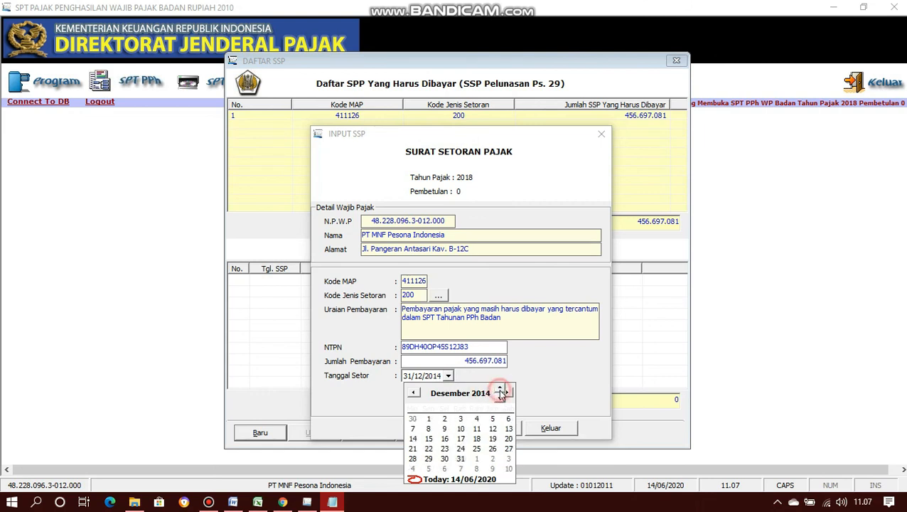
pyautogui.click(500, 389)
pyautogui.click(499, 389)
pyautogui.click(500, 390)
pyautogui.click(500, 390)
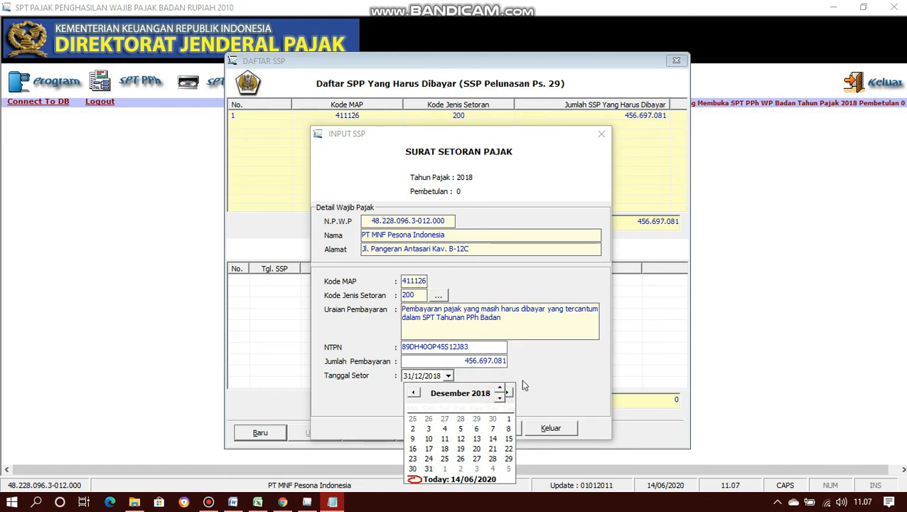
pyautogui.click(523, 379)
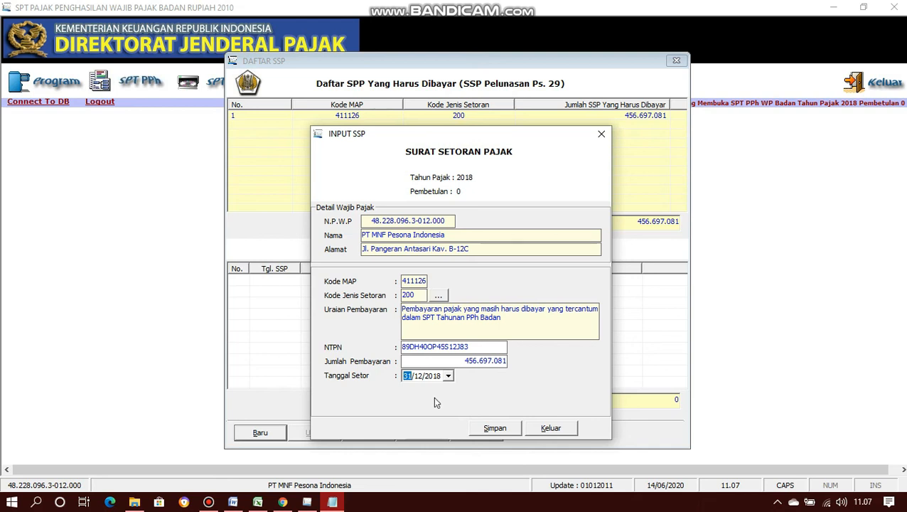
# - Save the SSP payment without adding another, and close the Daftar SSP list
pyautogui.click(494, 428)
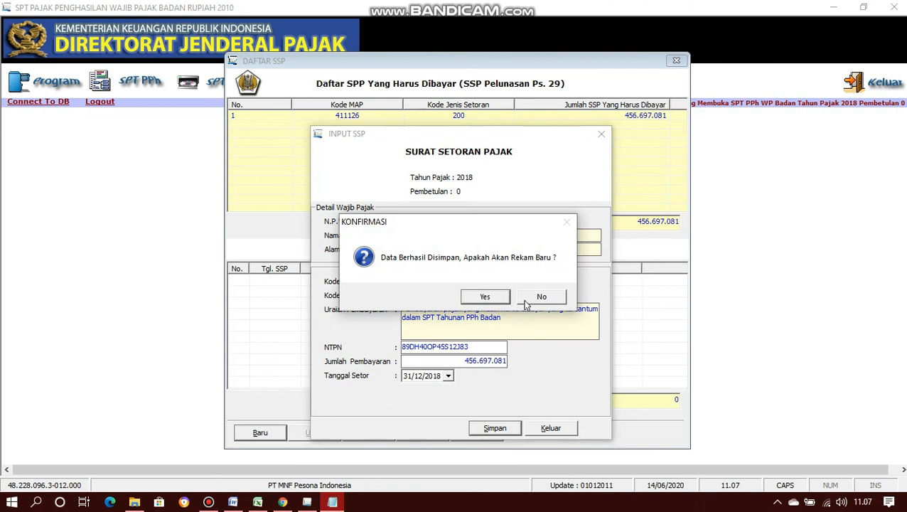
pyautogui.click(526, 301)
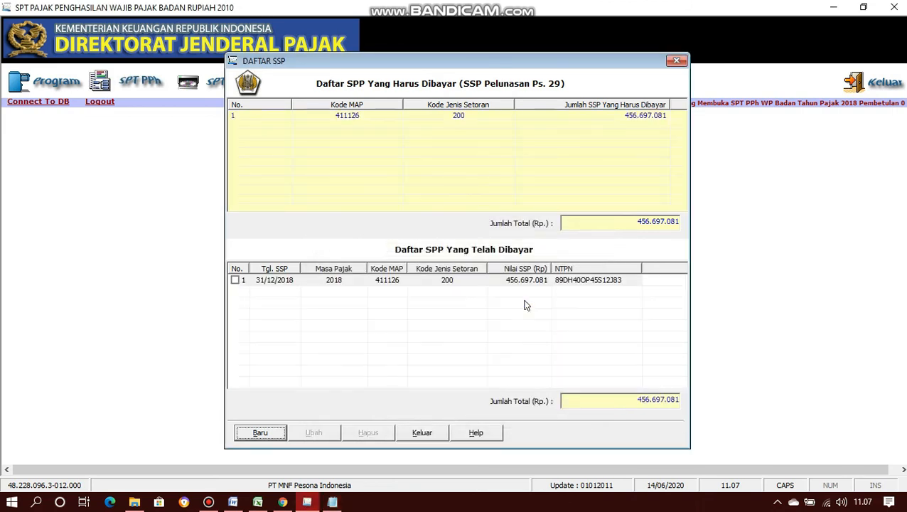
pyautogui.click(429, 435)
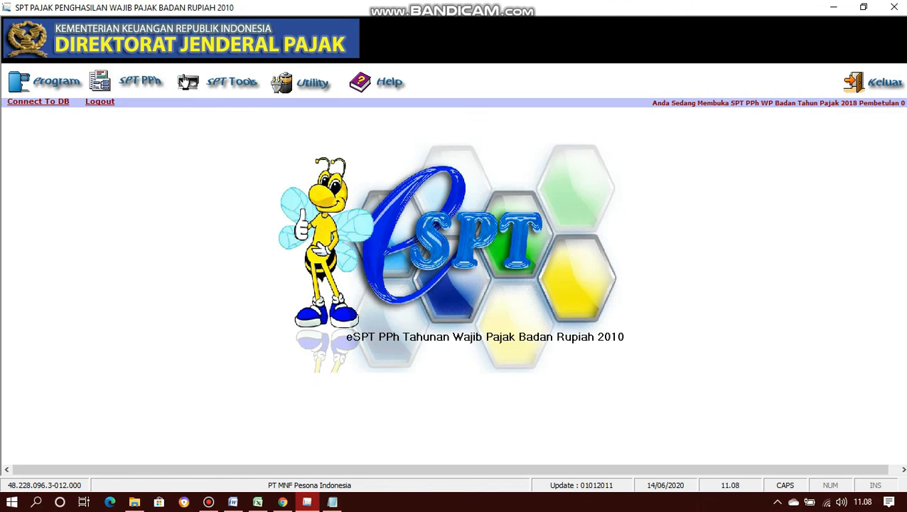
pyautogui.click(142, 82)
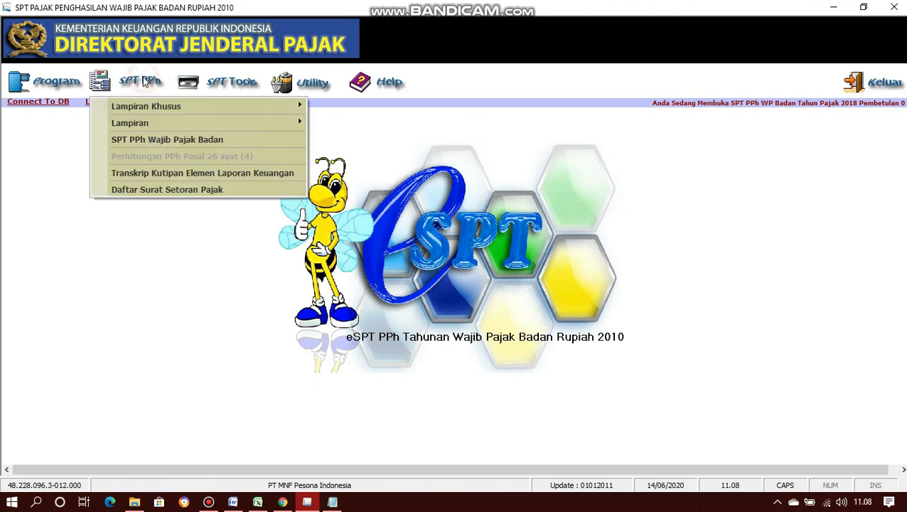
pyautogui.click(181, 142)
pyautogui.click(422, 116)
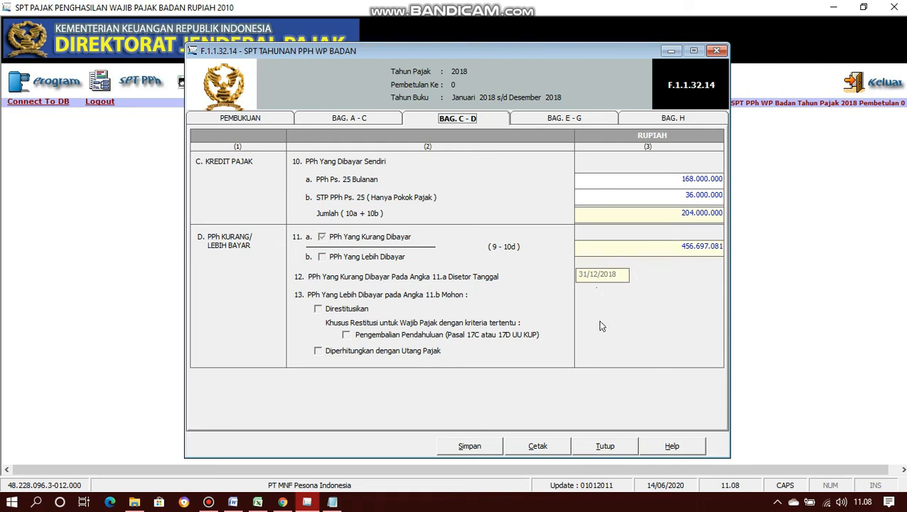
pyautogui.click(602, 446)
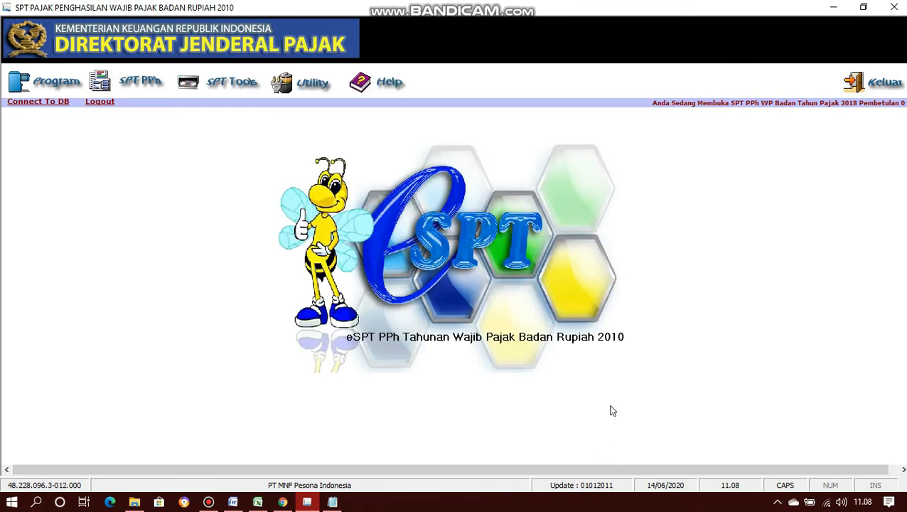